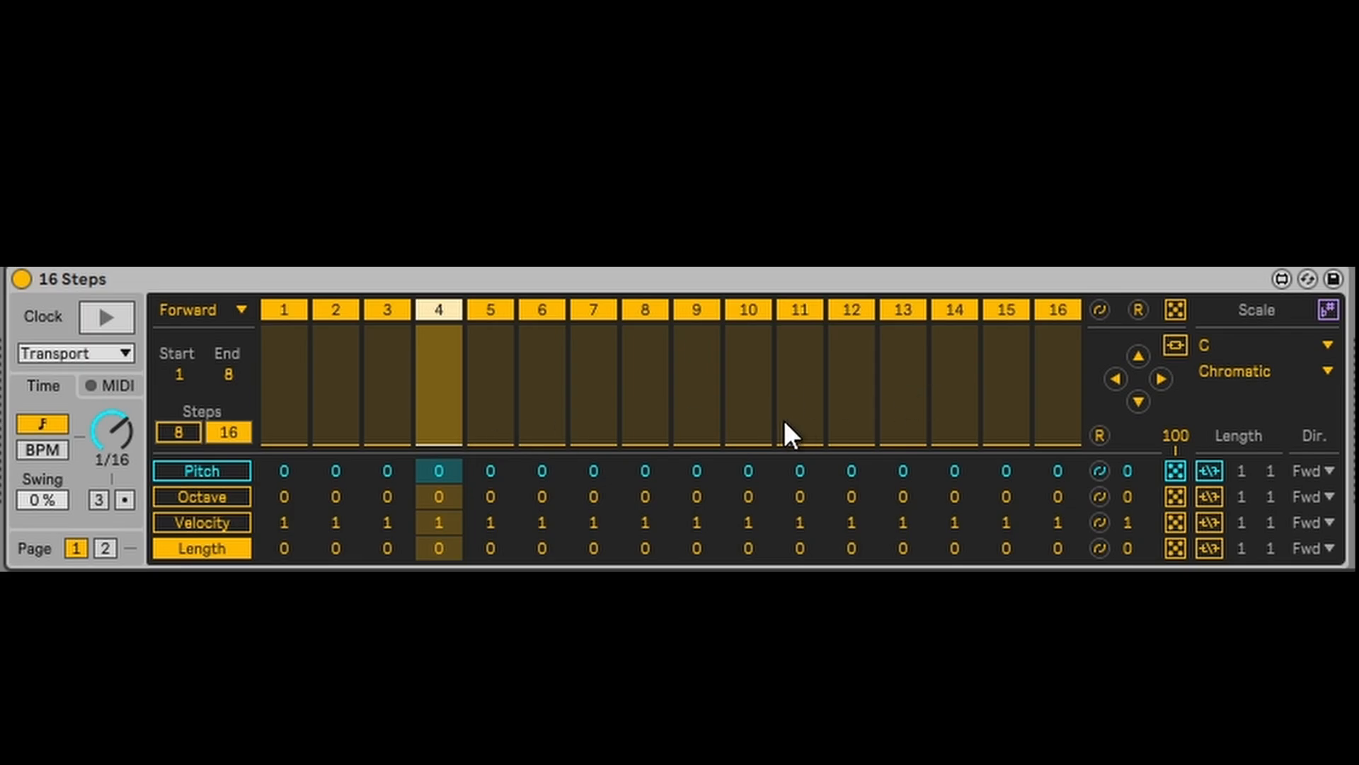
Switch the sequencer to 8 steps and start playback
click(179, 433)
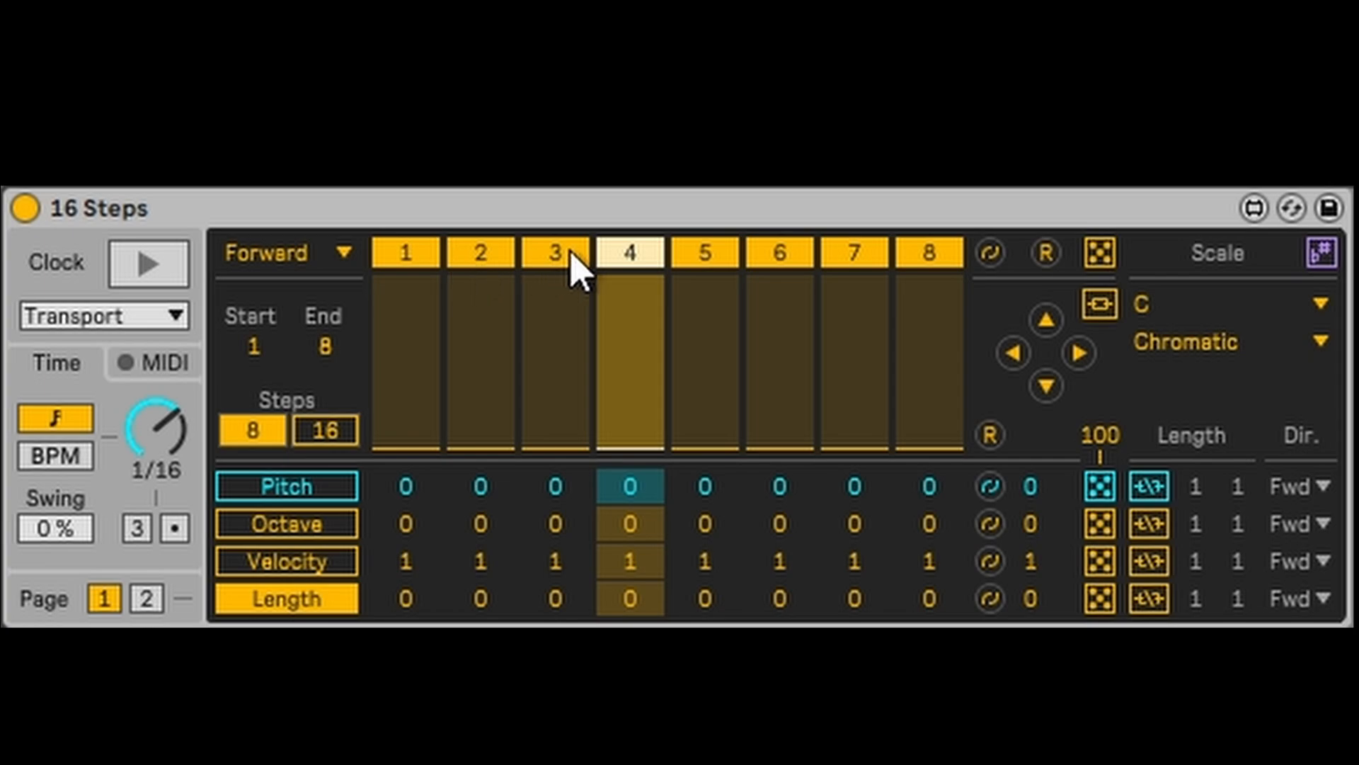
key(space)
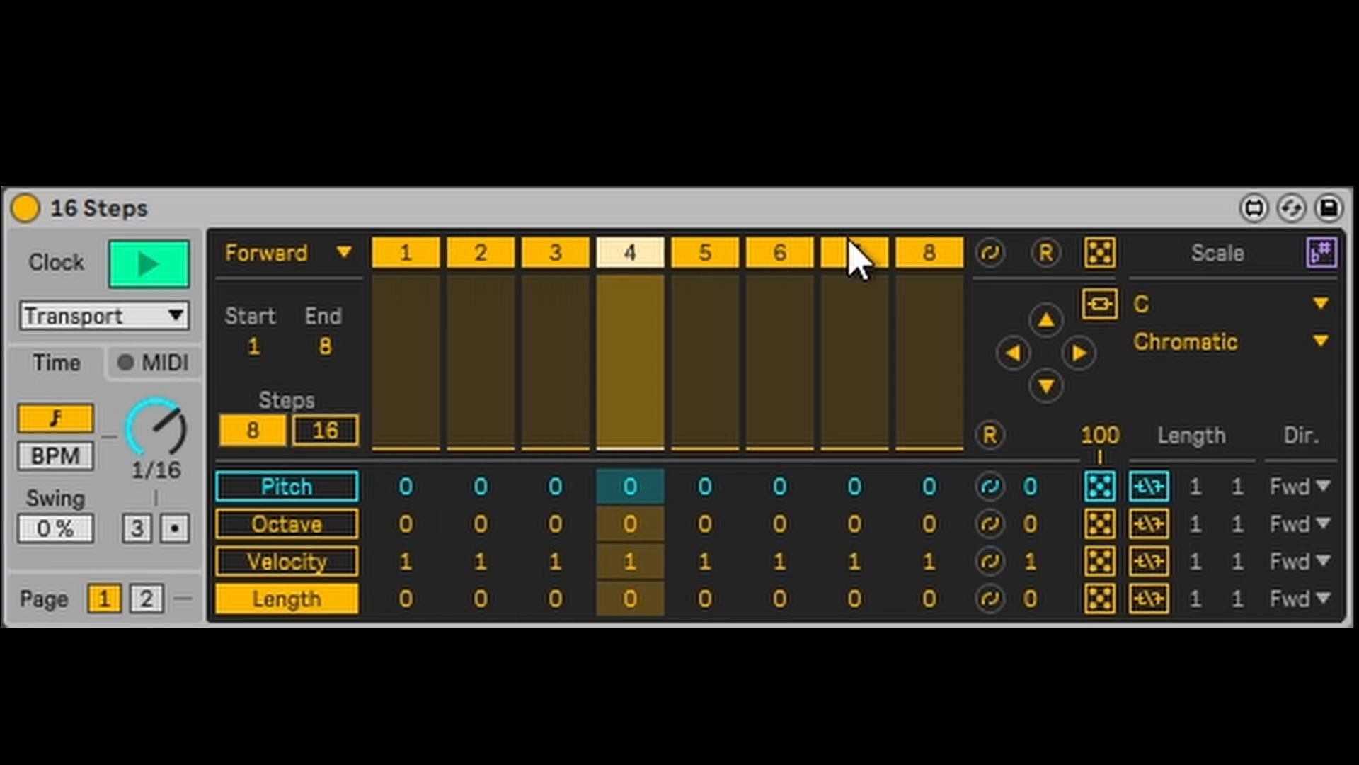
Turn off steps 1, 3, 4 and 7 during playback, stop it, and reset all steps to on
click(424, 259)
click(570, 257)
click(655, 256)
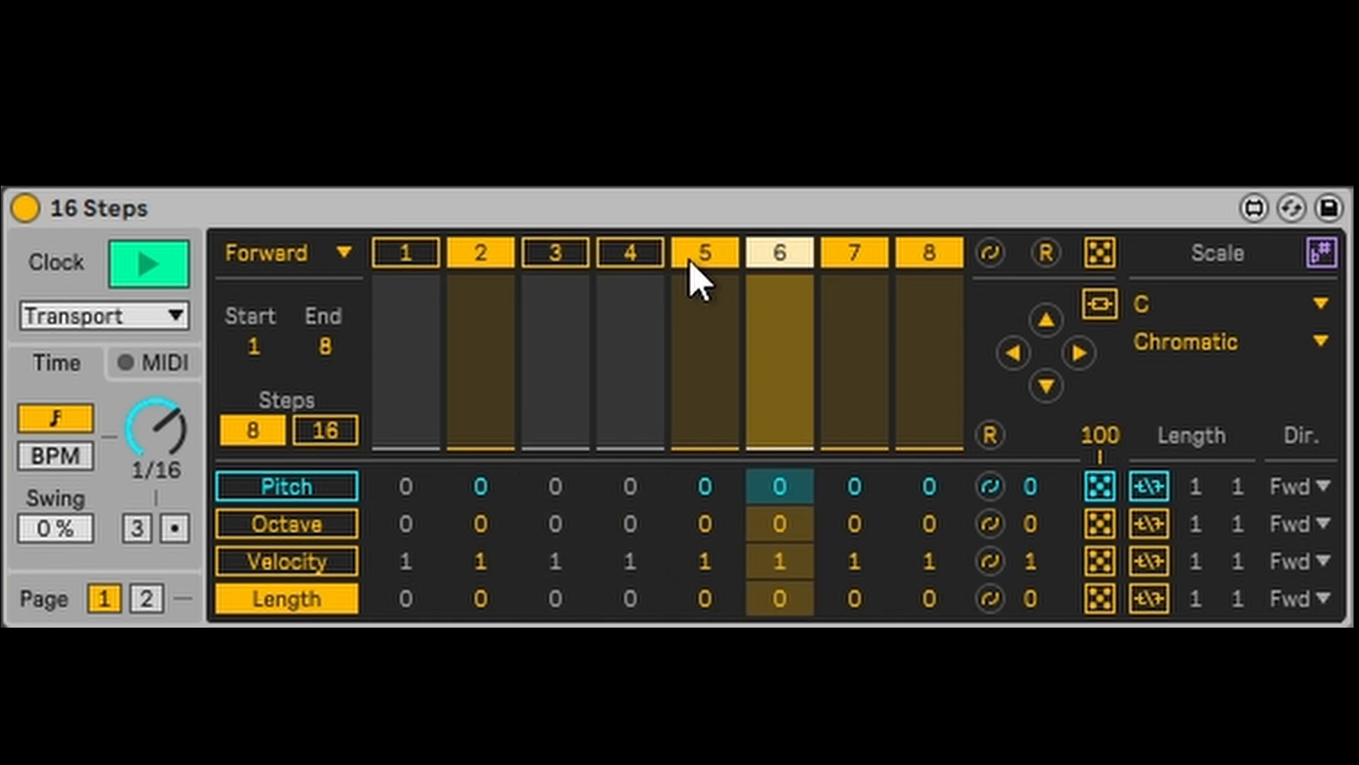
click(854, 256)
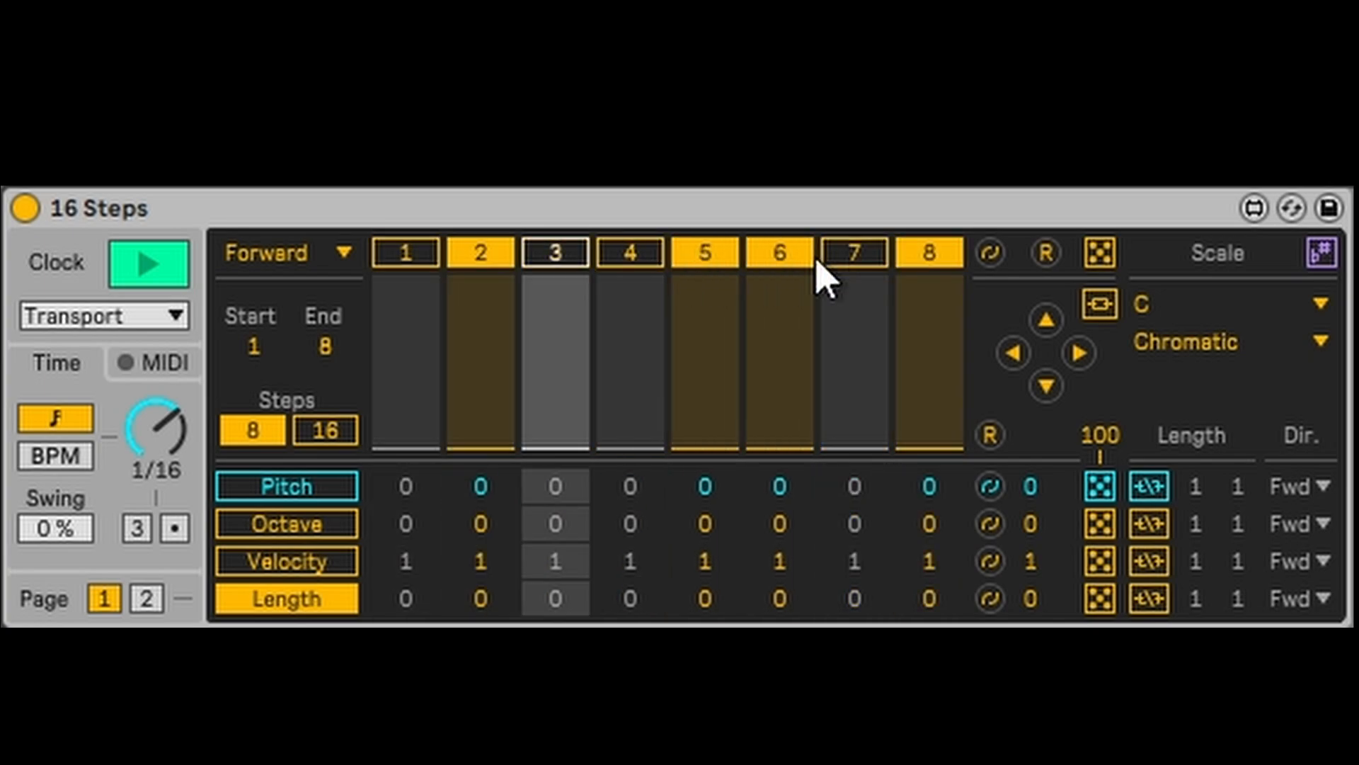
key(space)
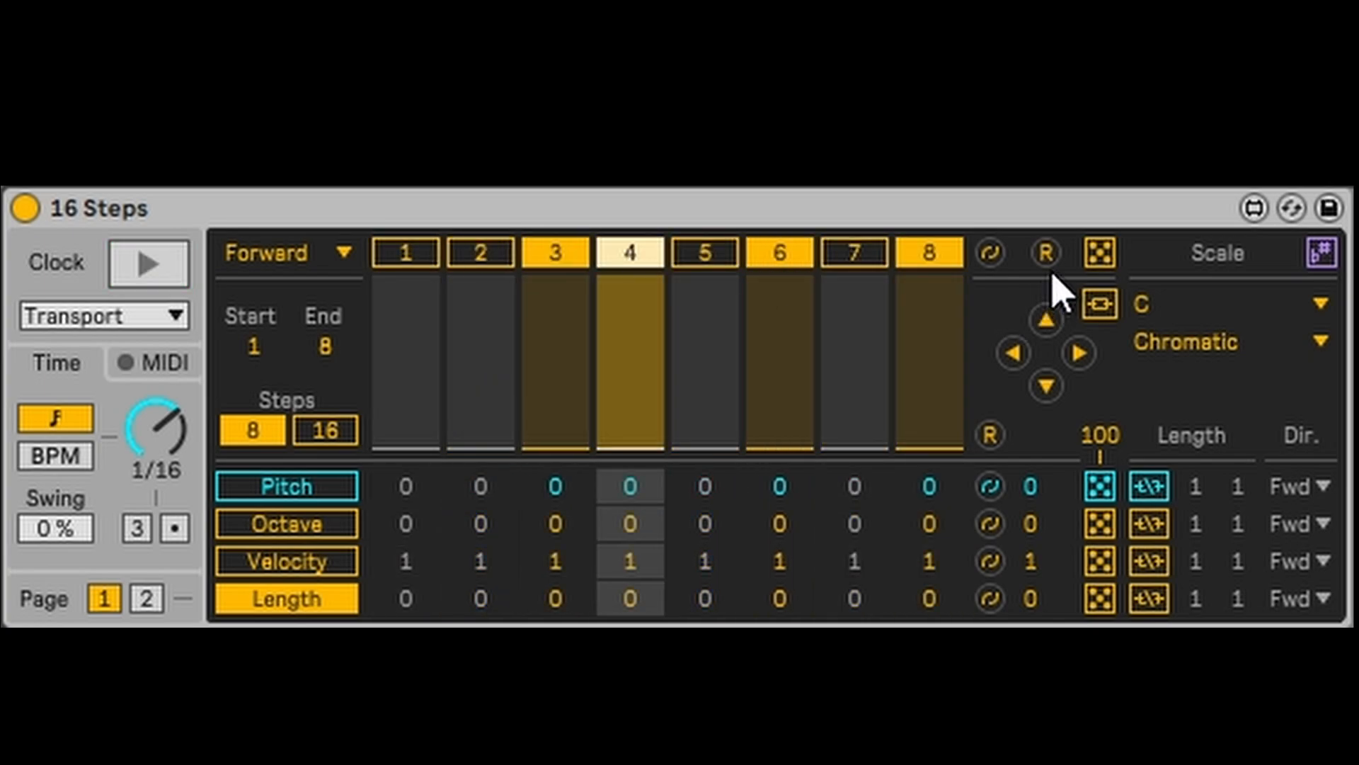
click(1039, 255)
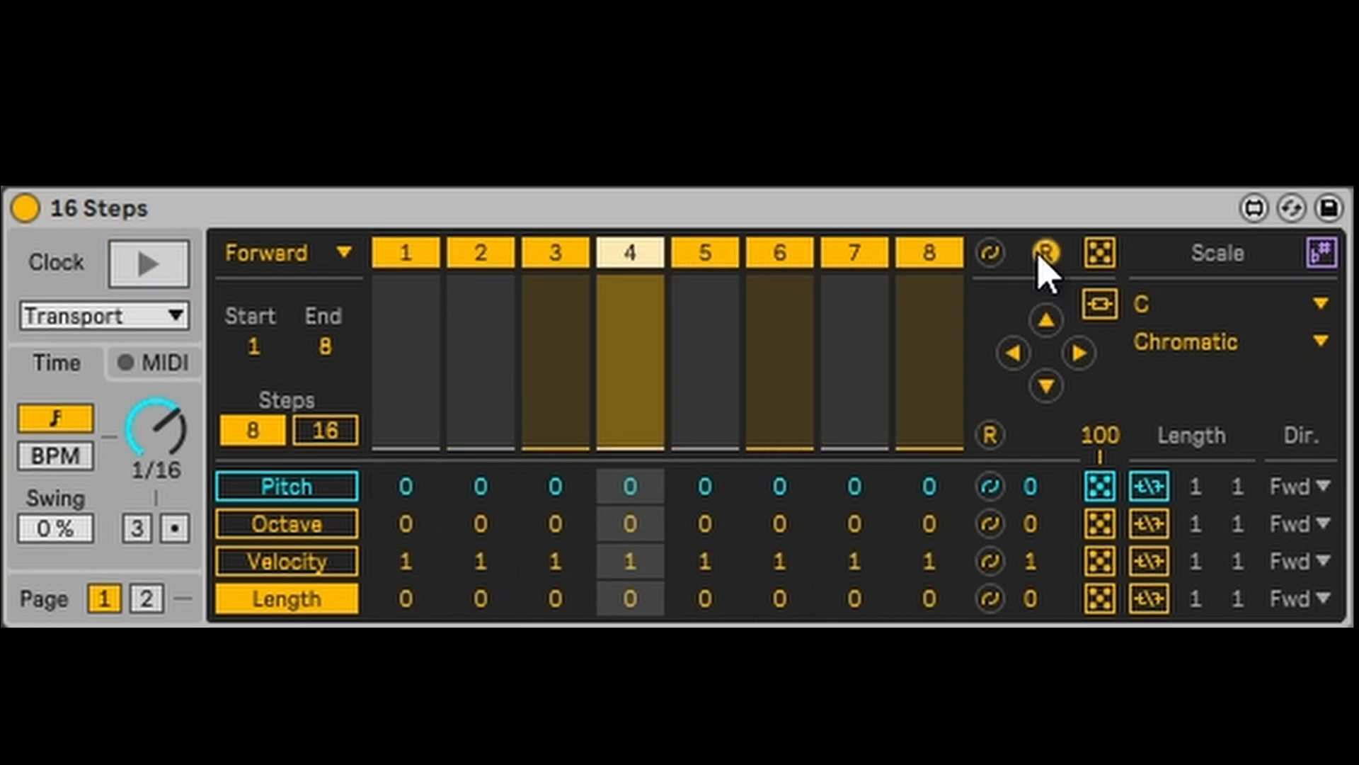
Give steps 2, 4 and 7 pitch values of 2, 1 and 4, and play the pattern briefly
click(304, 495)
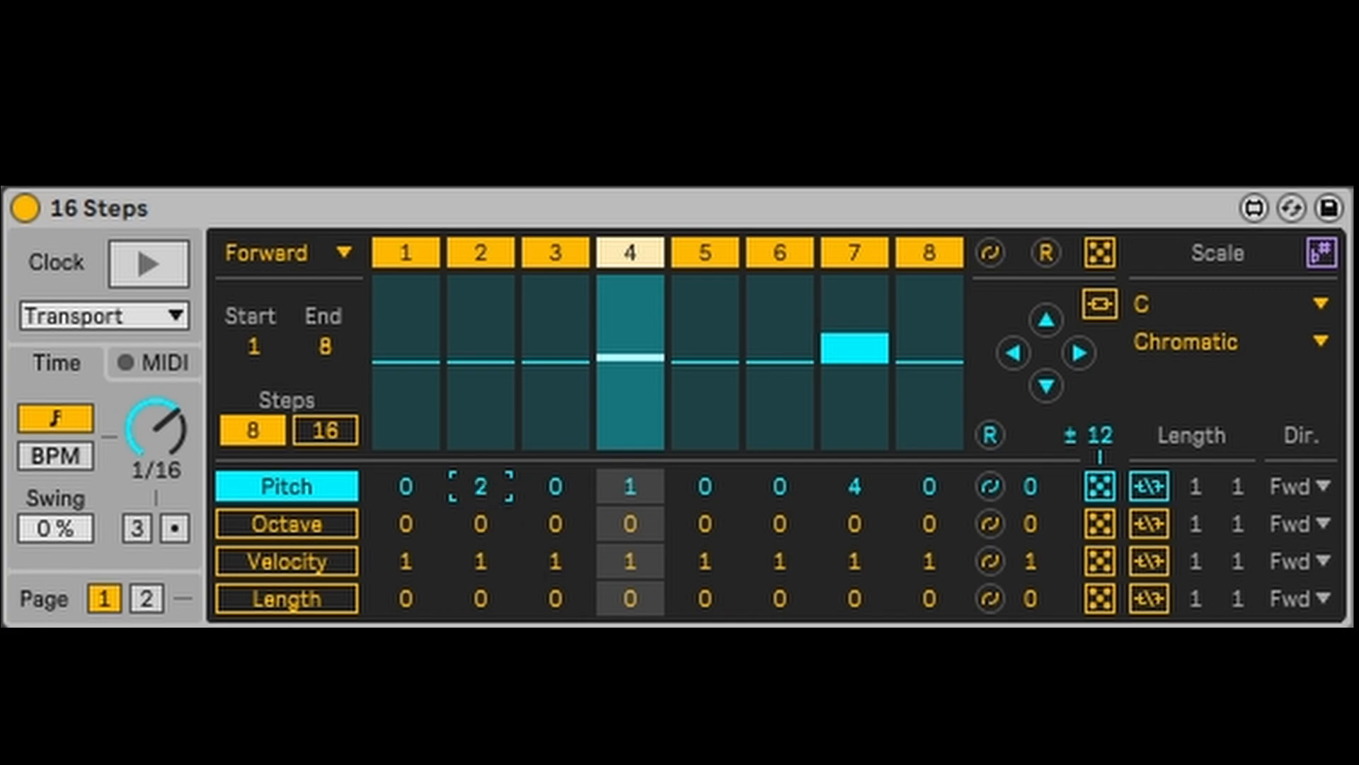
key(space)
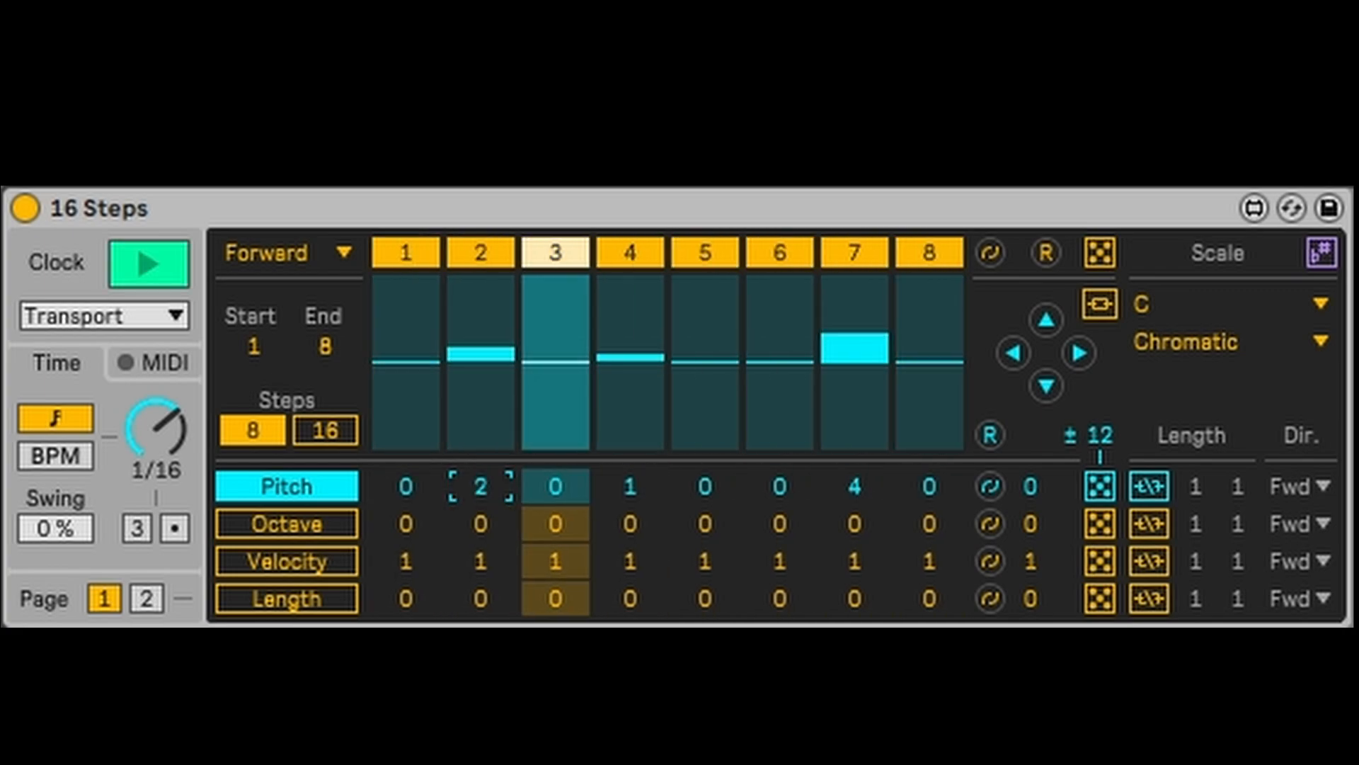
key(space)
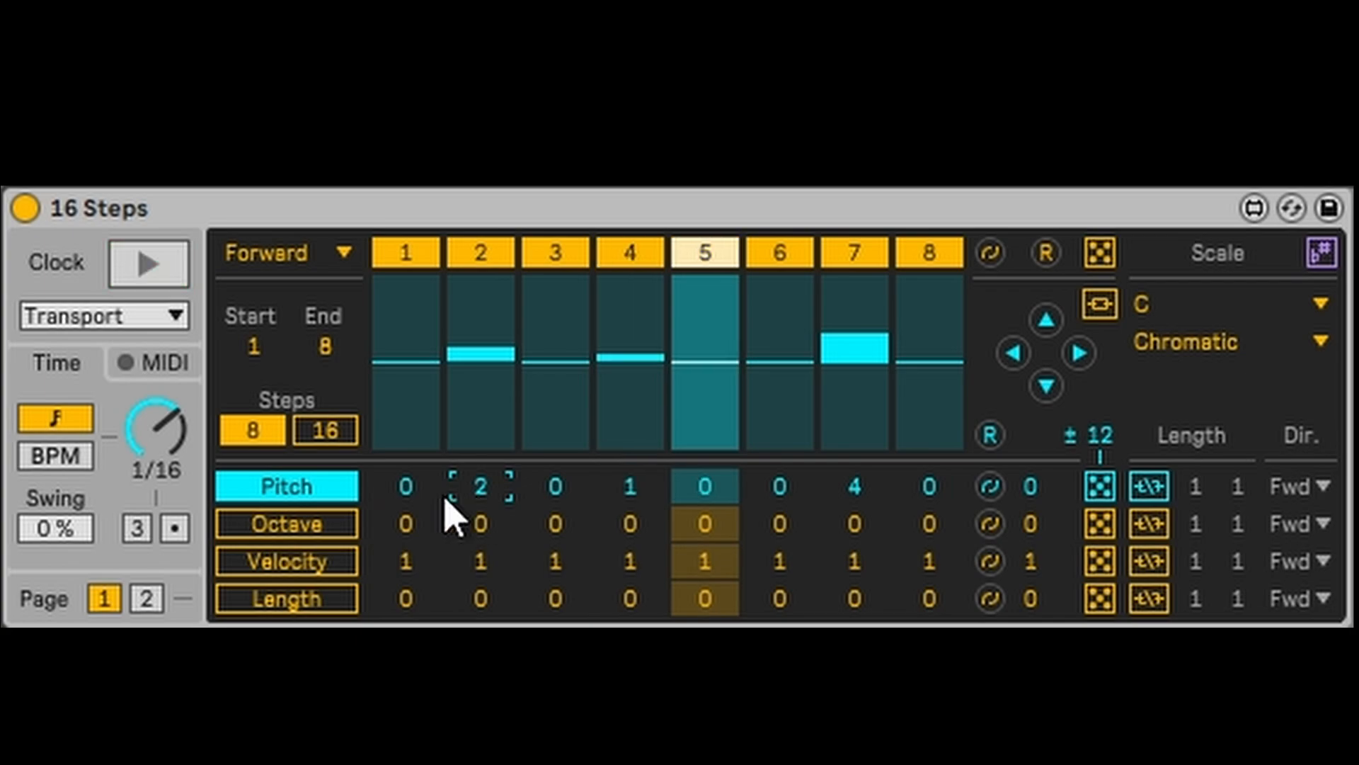
Audition the Forward, Backward and Alternate playback directions on the running sequence
click(283, 255)
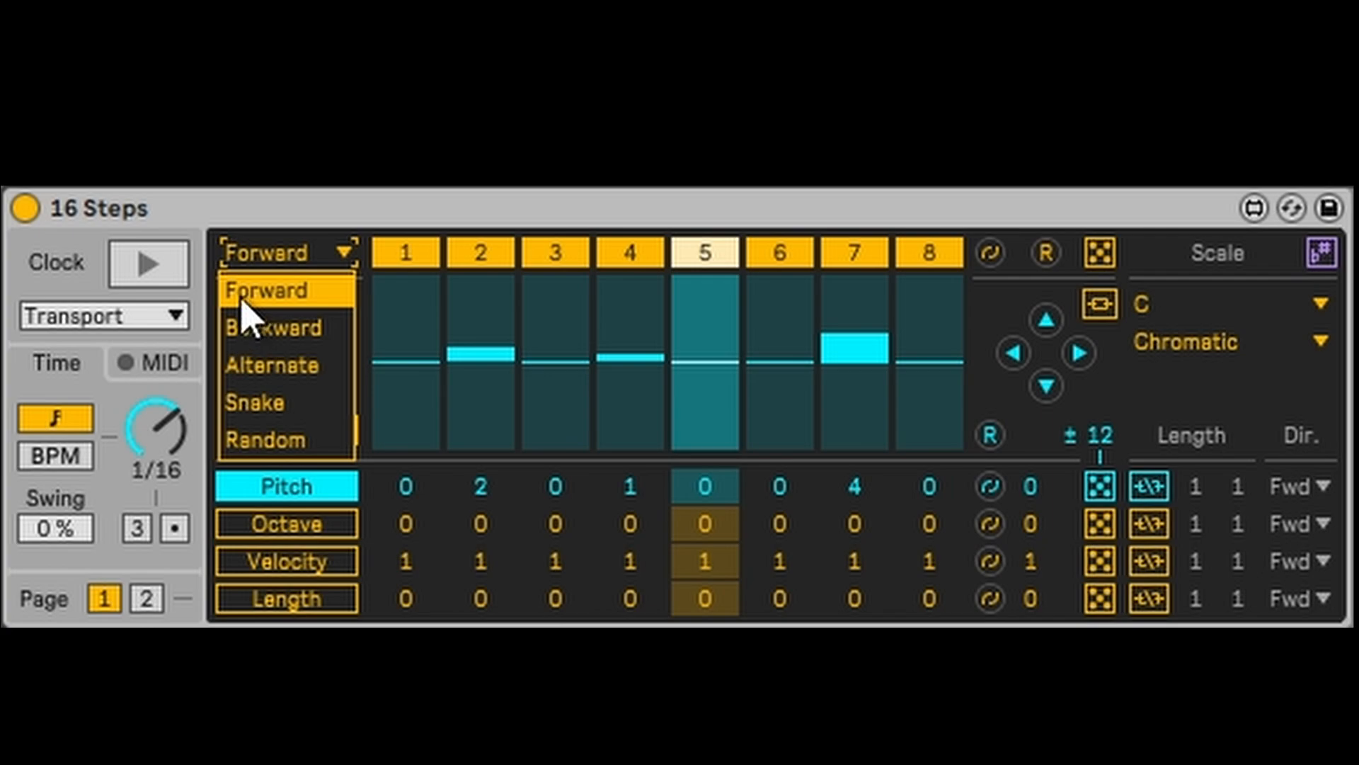
click(304, 295)
key(space)
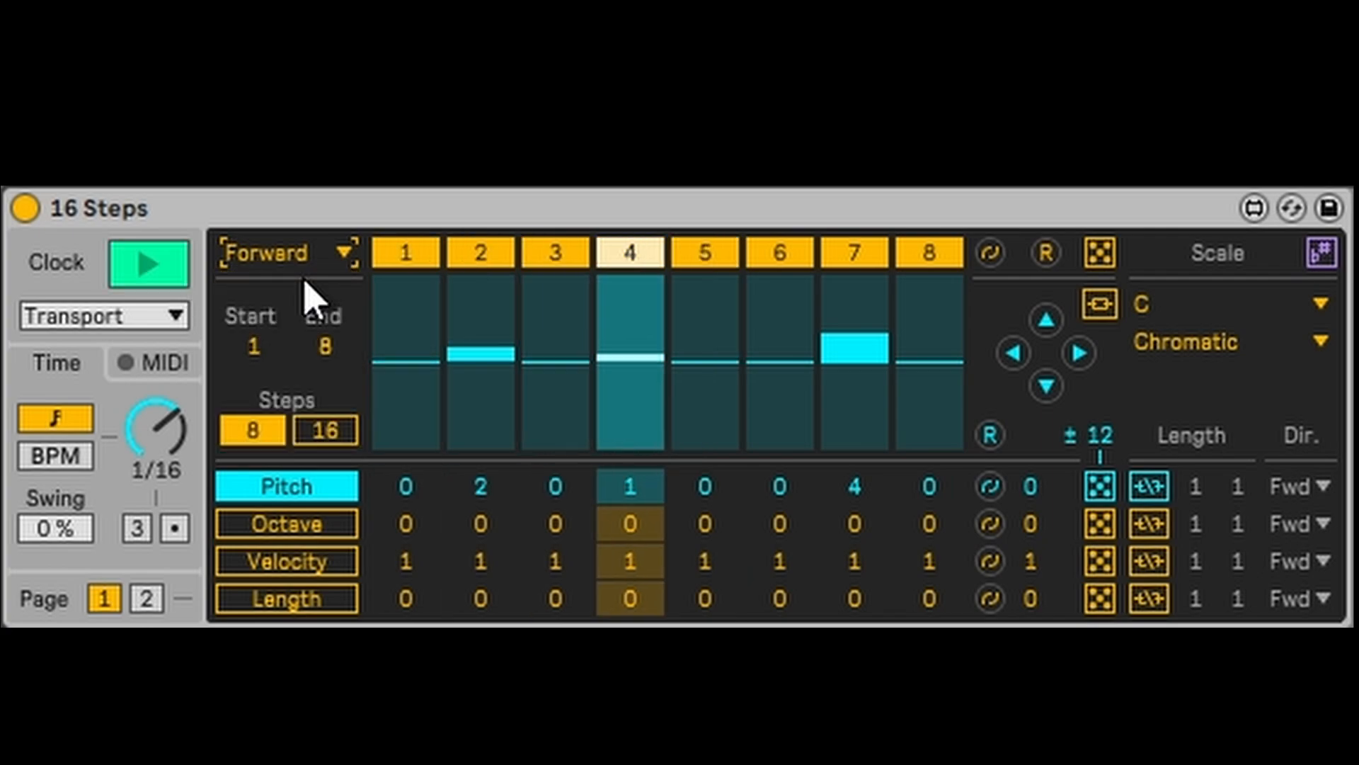
click(334, 262)
click(322, 326)
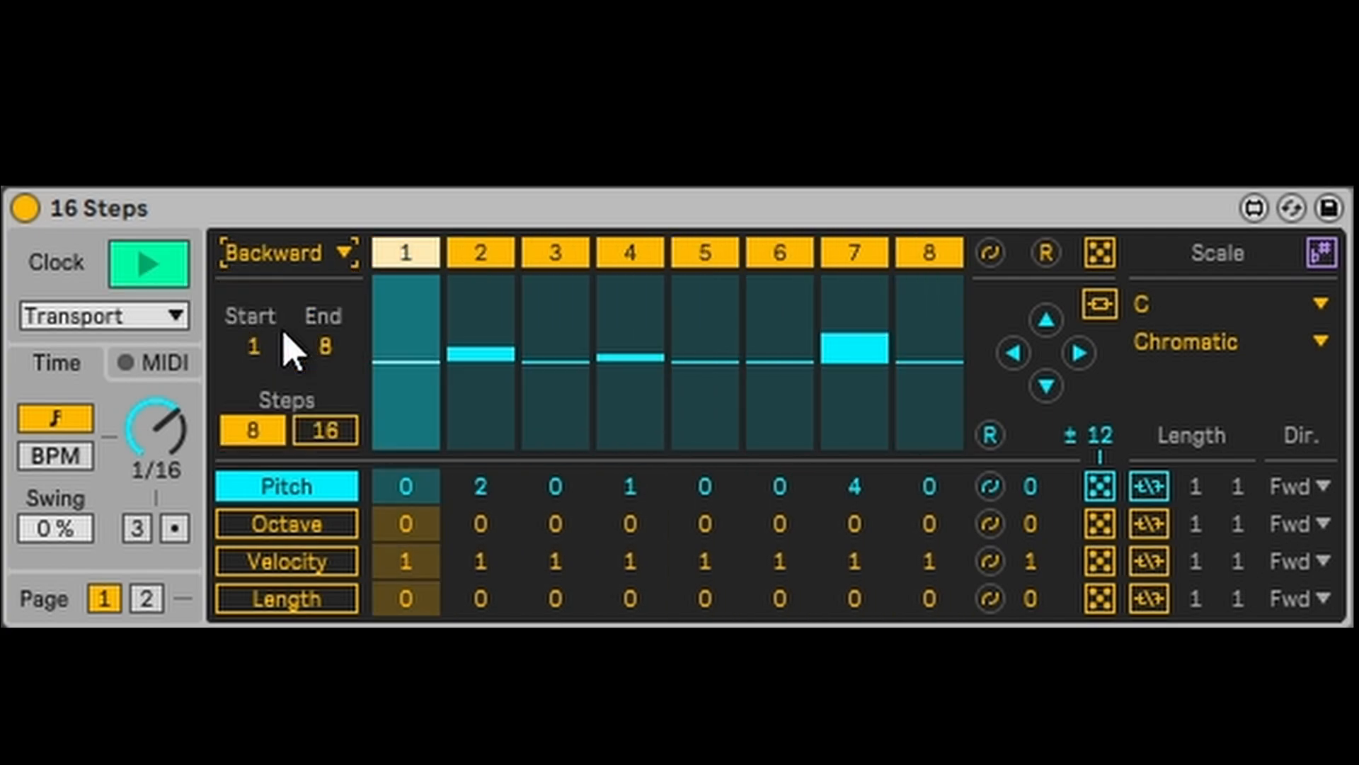
click(294, 266)
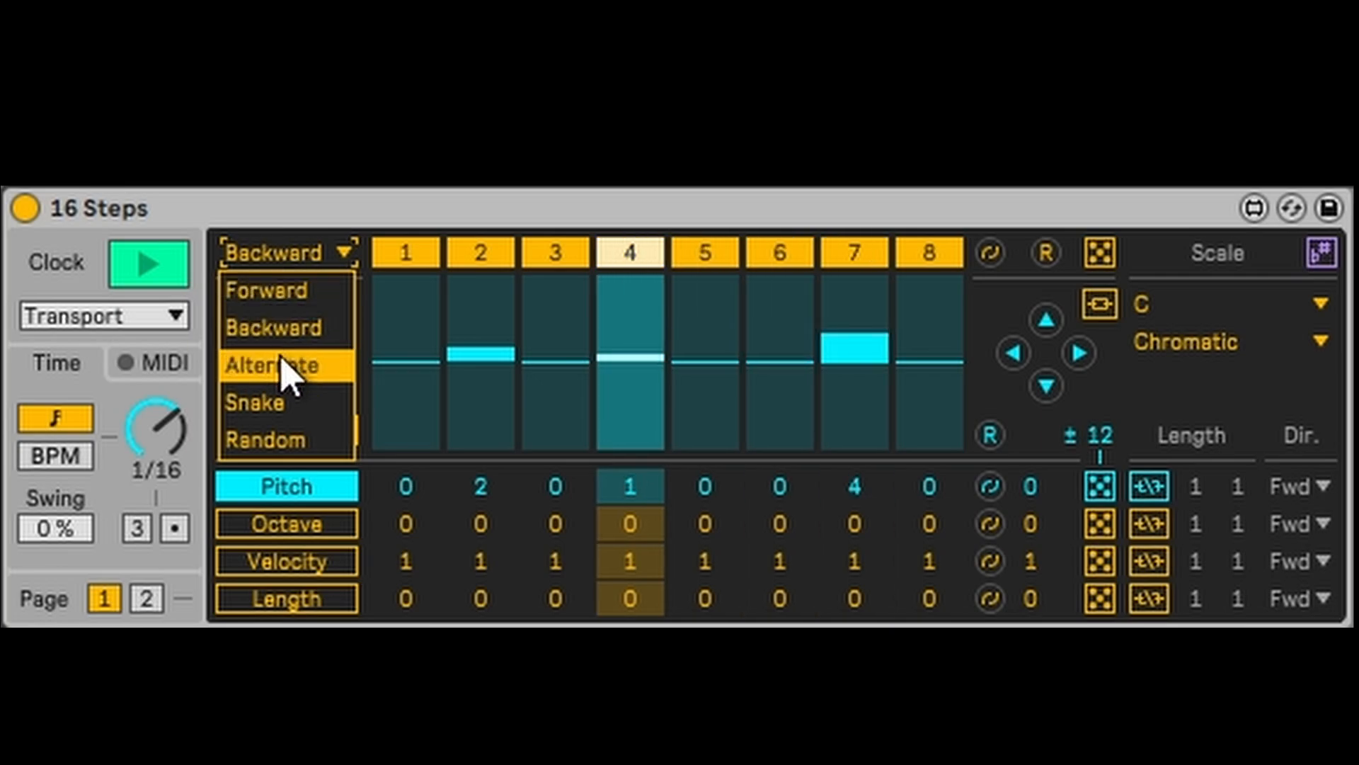
click(289, 366)
Audition the Snake and Random playback directions, return to Forward, and stop playback
click(288, 257)
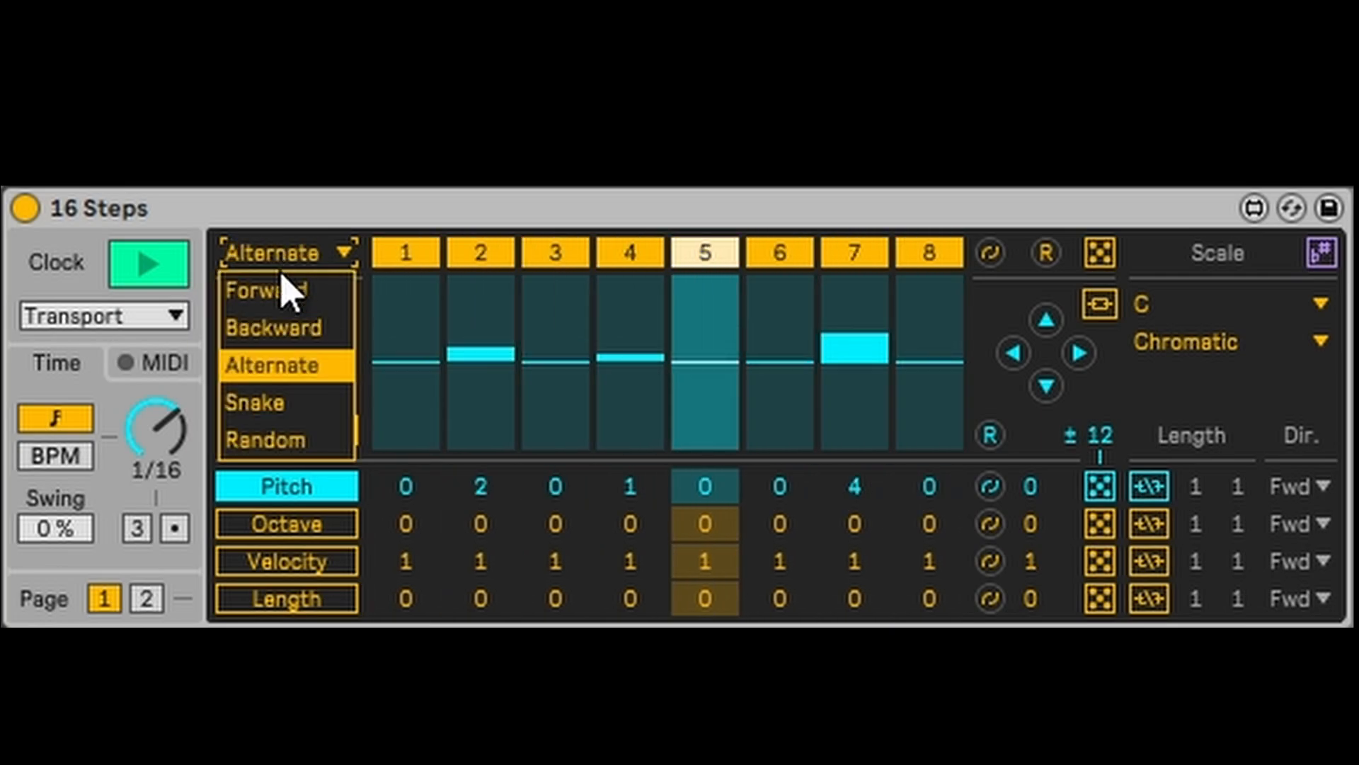
click(280, 402)
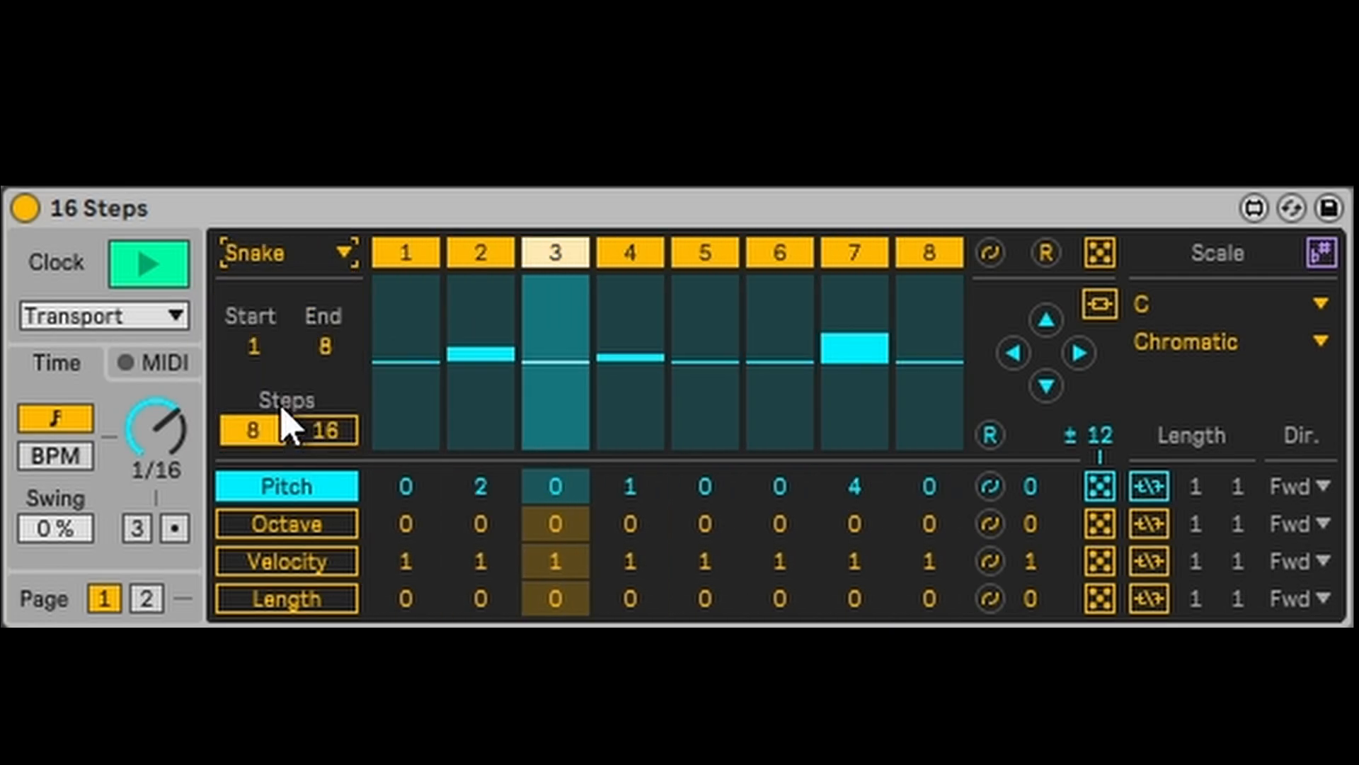
click(274, 257)
click(269, 442)
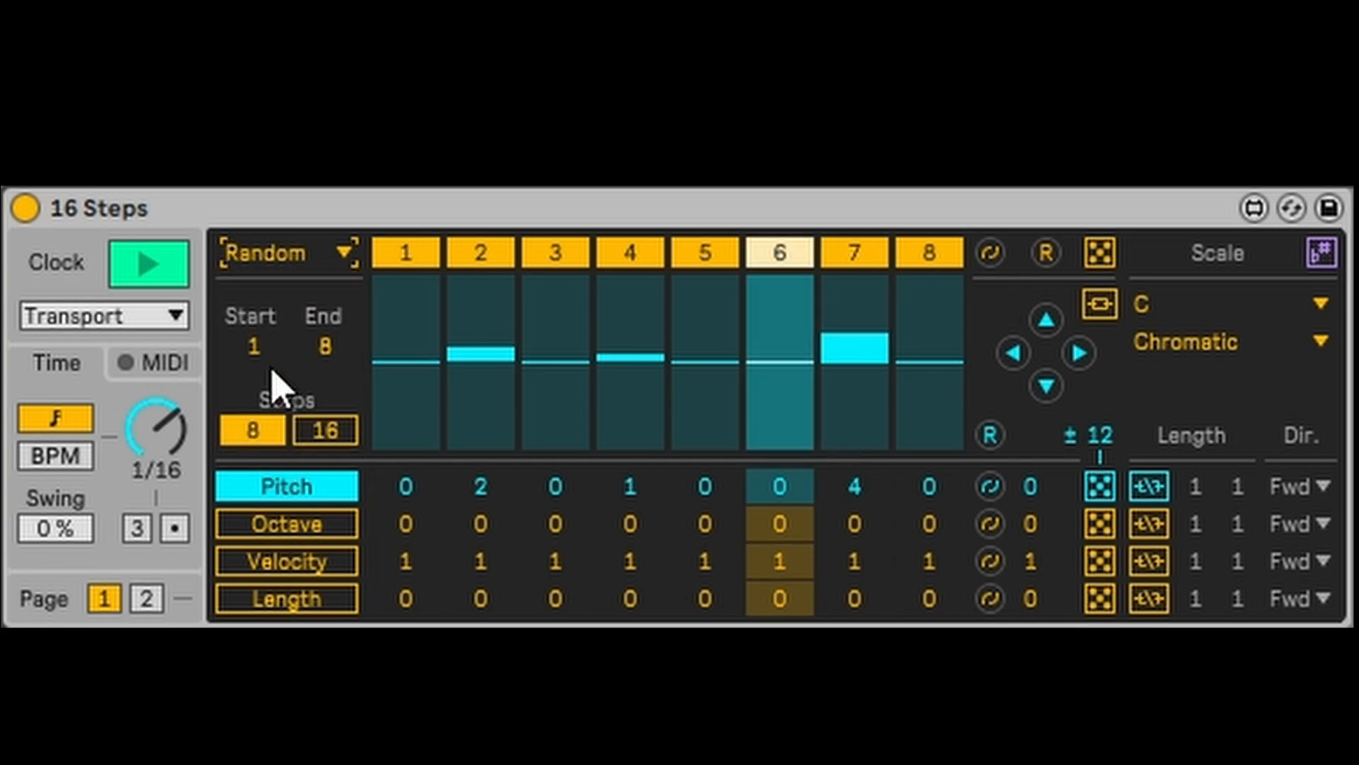
click(257, 261)
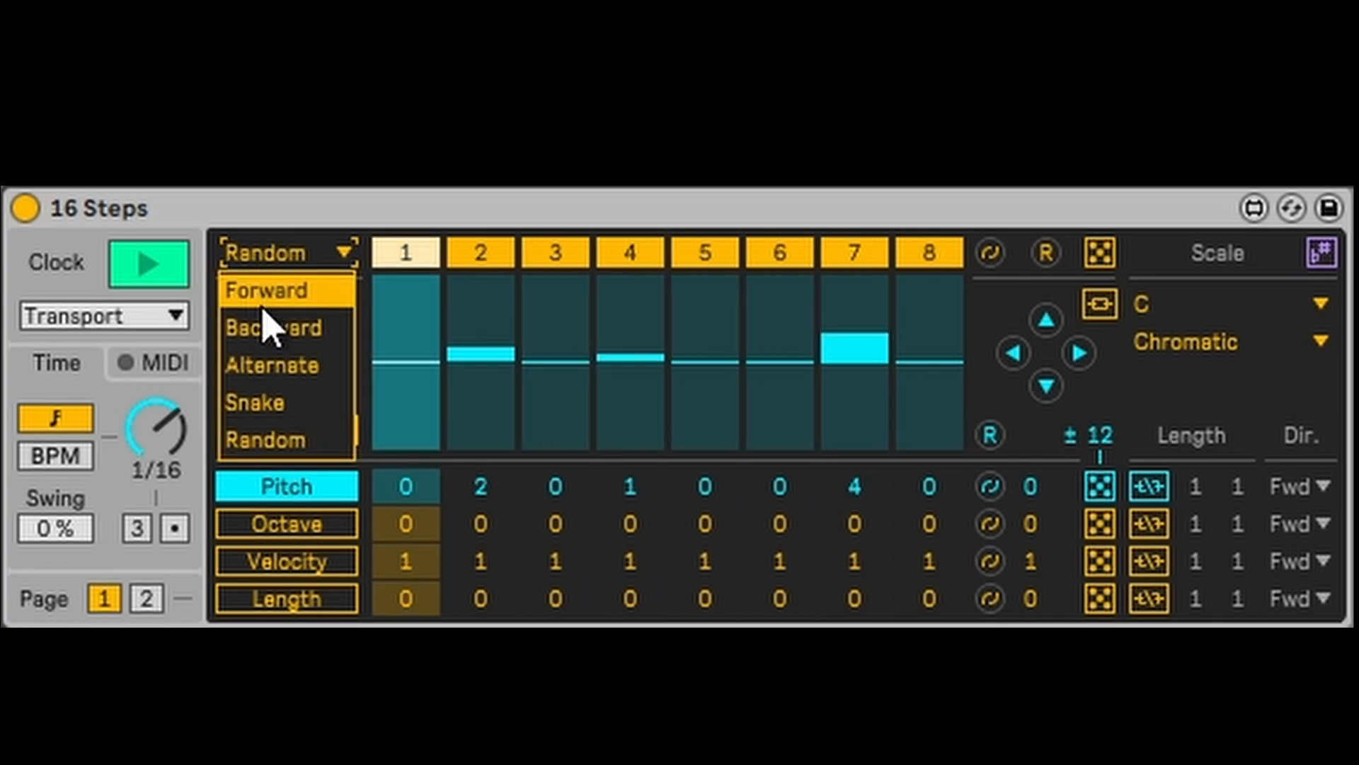
click(263, 305)
key(space)
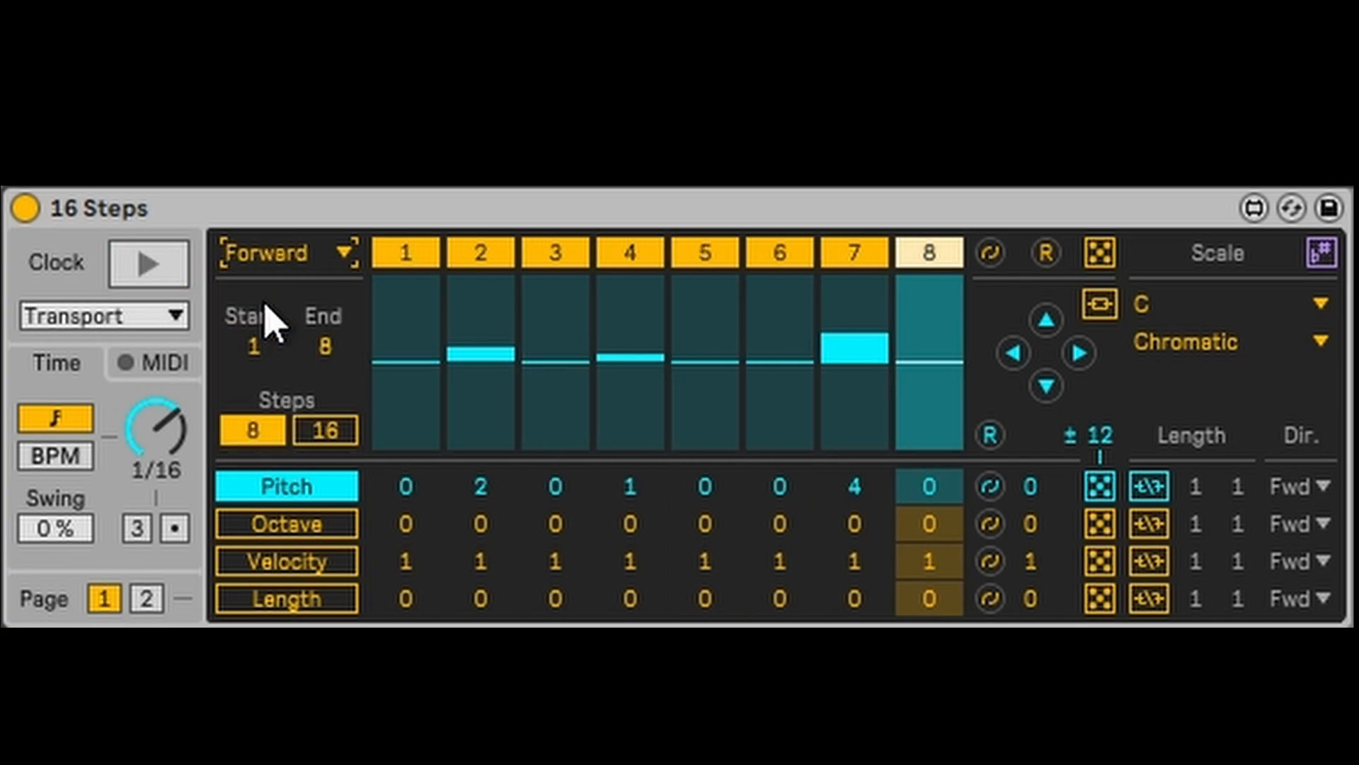
Turn off steps 2, 3 and 6, shuffle the on/off pattern several times, and reset all steps to on
click(498, 249)
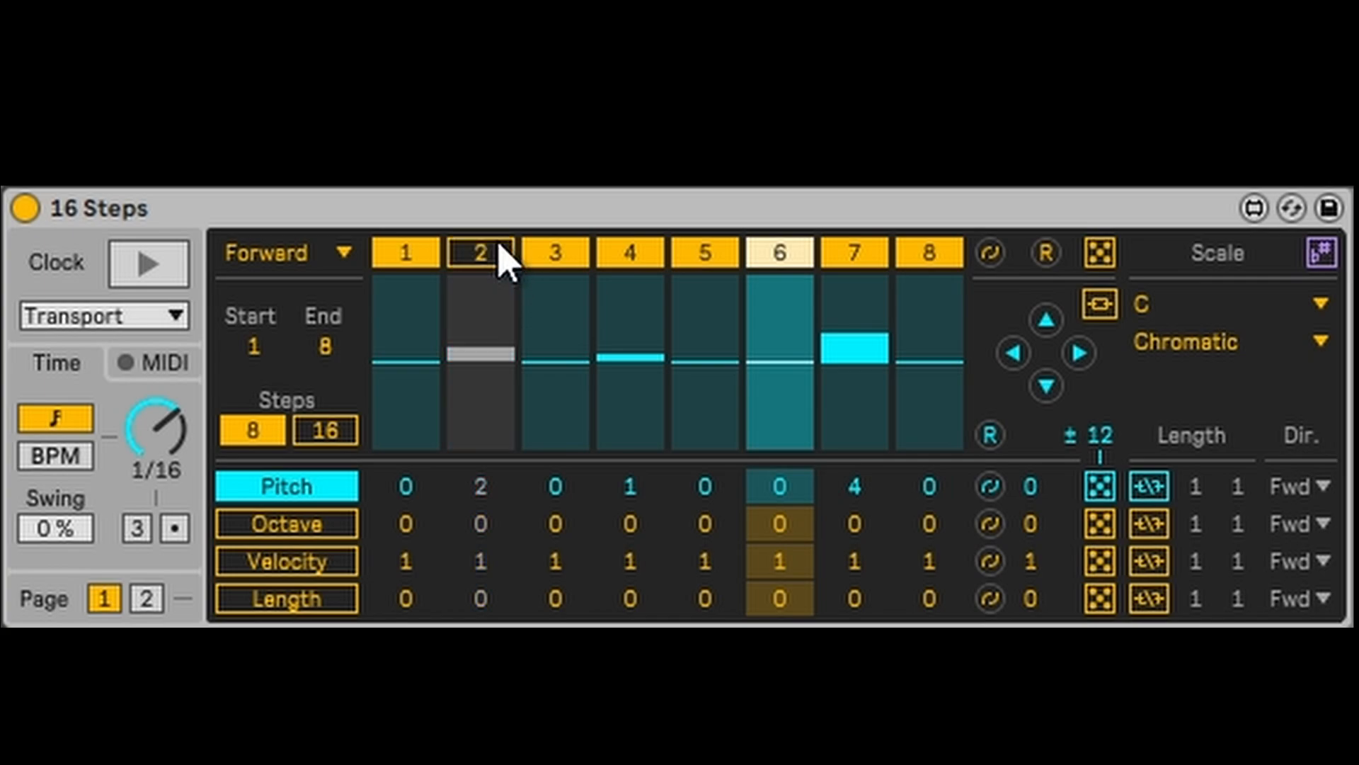
click(991, 253)
click(991, 254)
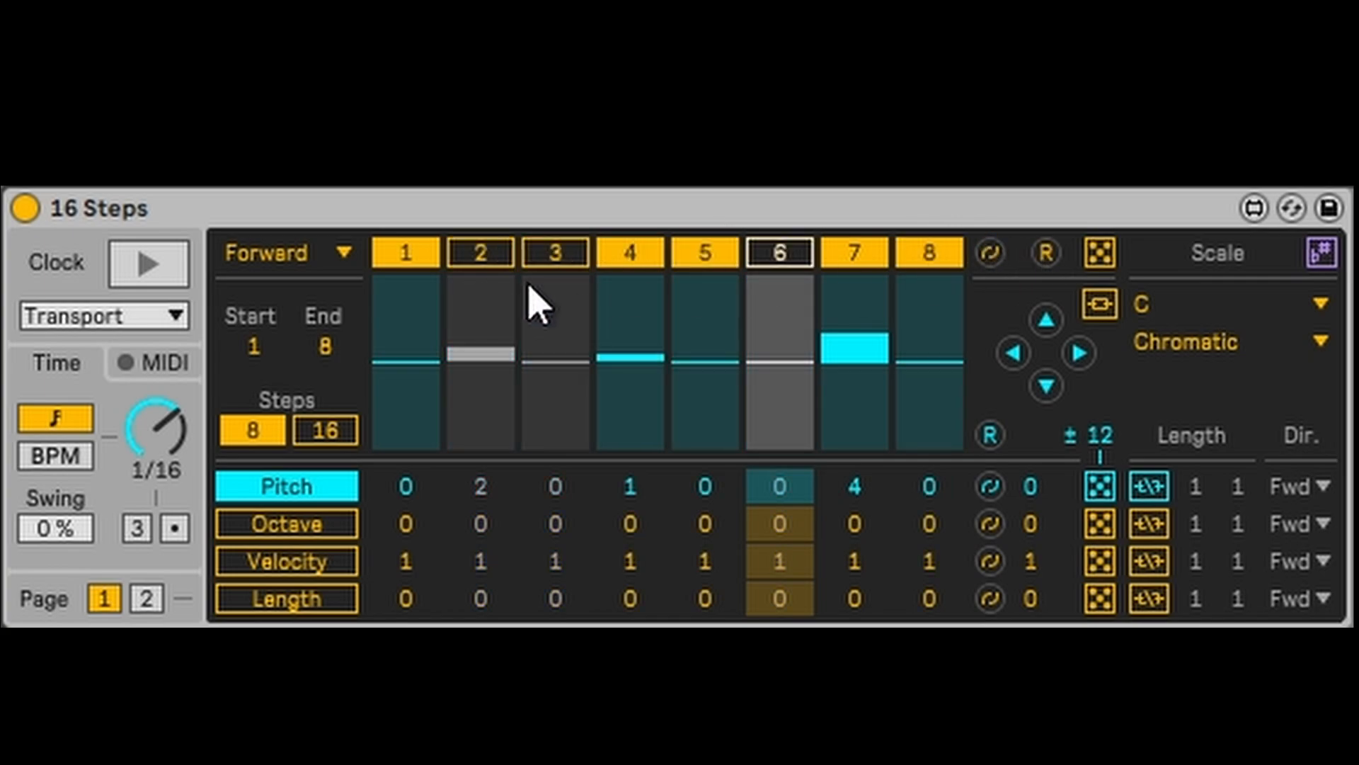
click(991, 255)
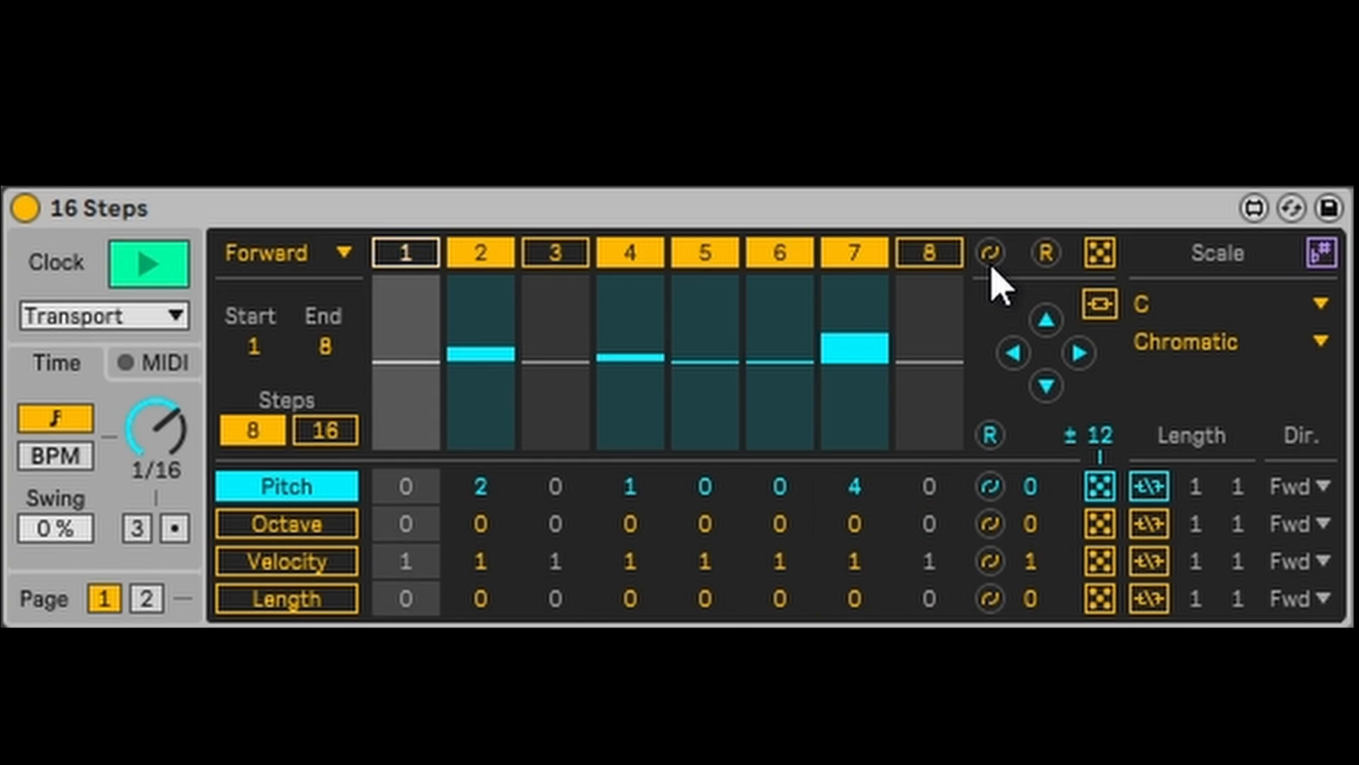
click(991, 253)
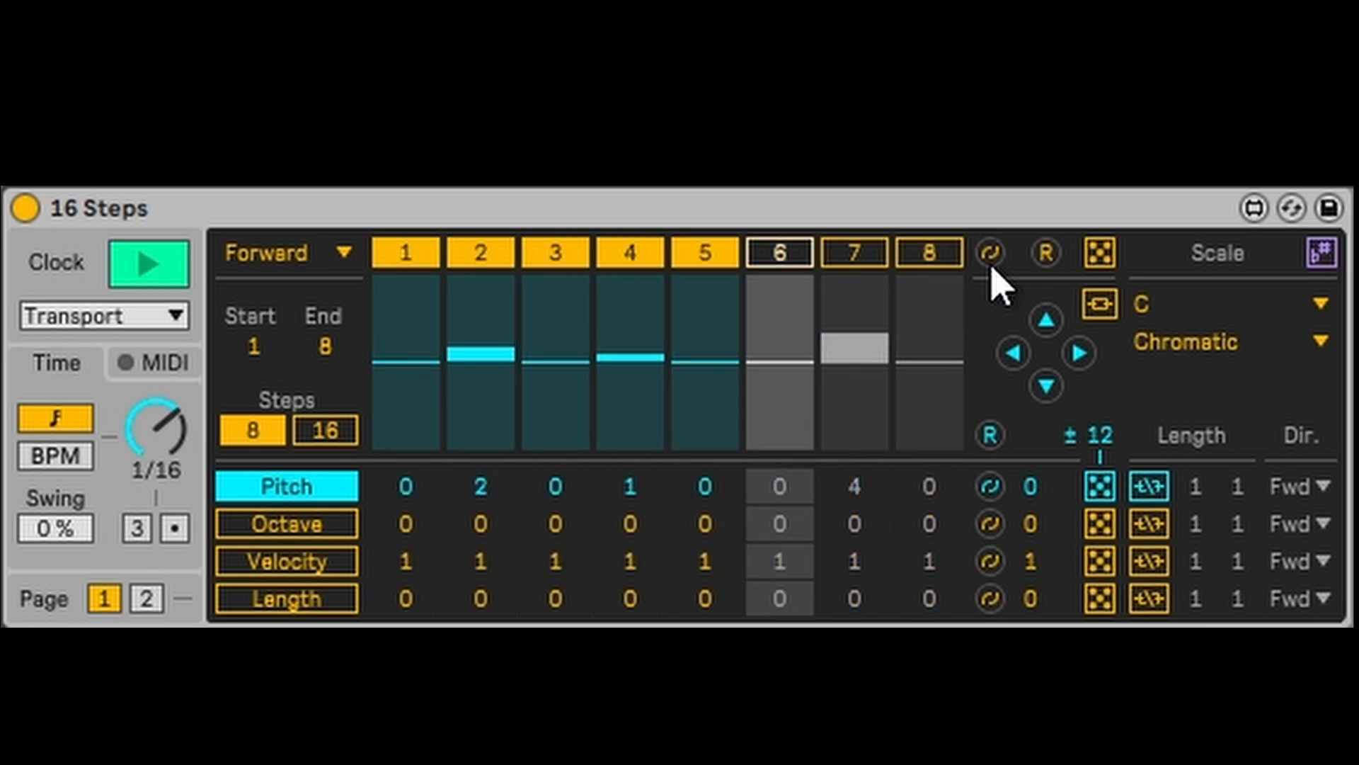
click(991, 264)
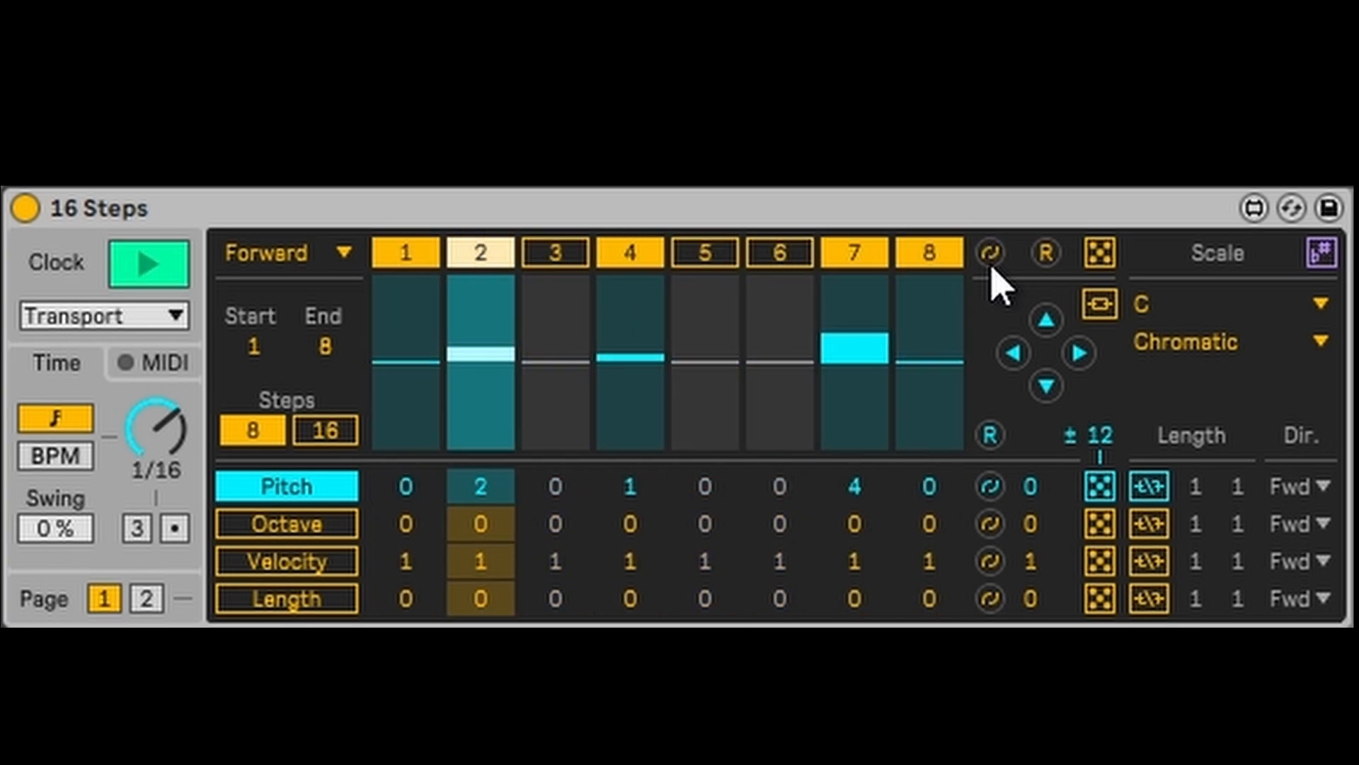
click(1045, 255)
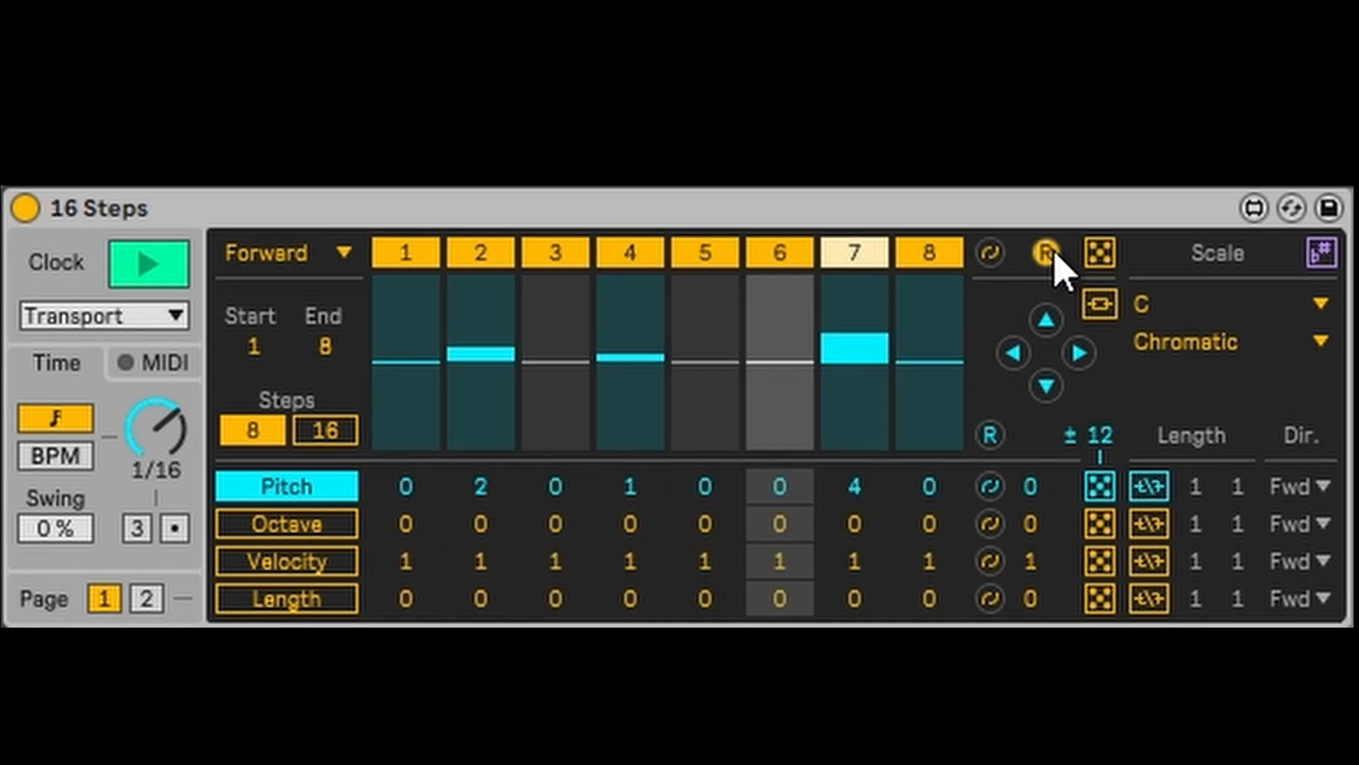
Randomize which steps are active several times during playback, and reset all steps to on
click(1099, 255)
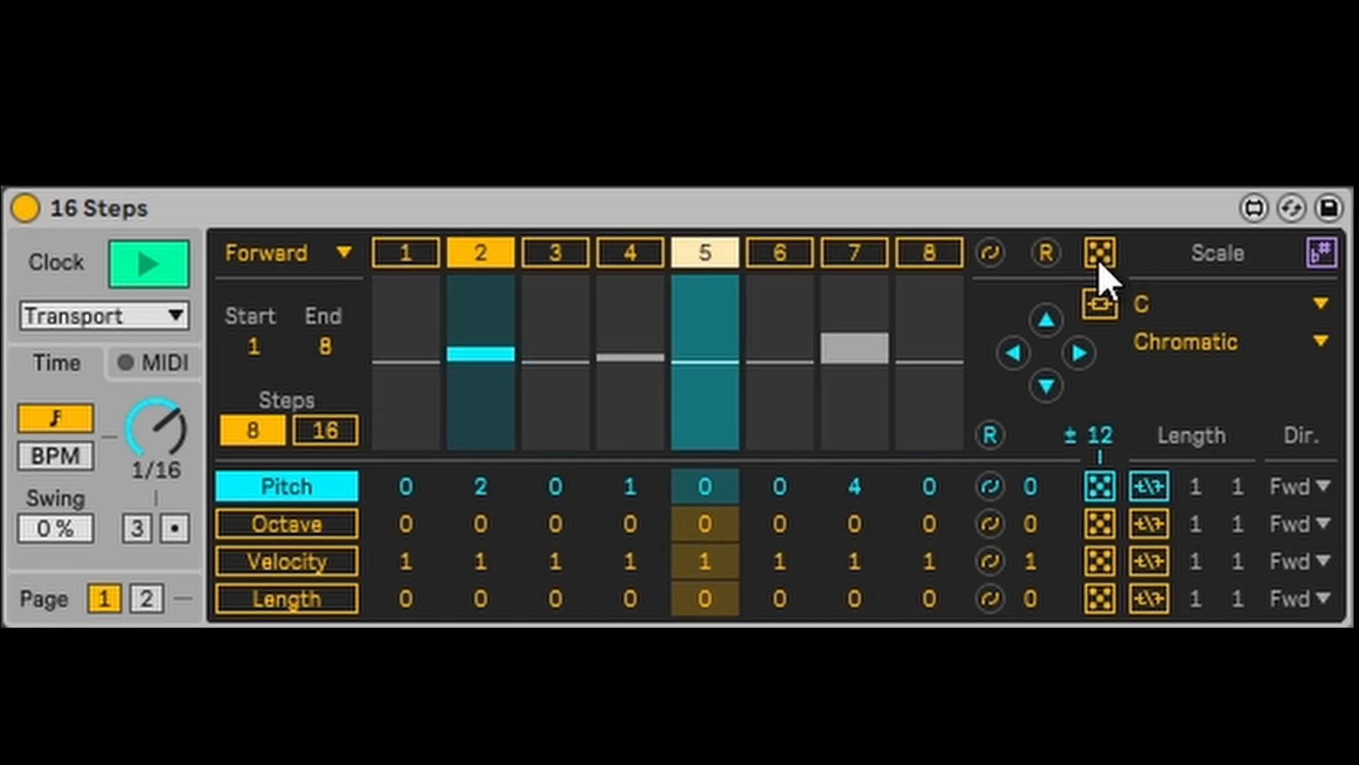
click(1099, 255)
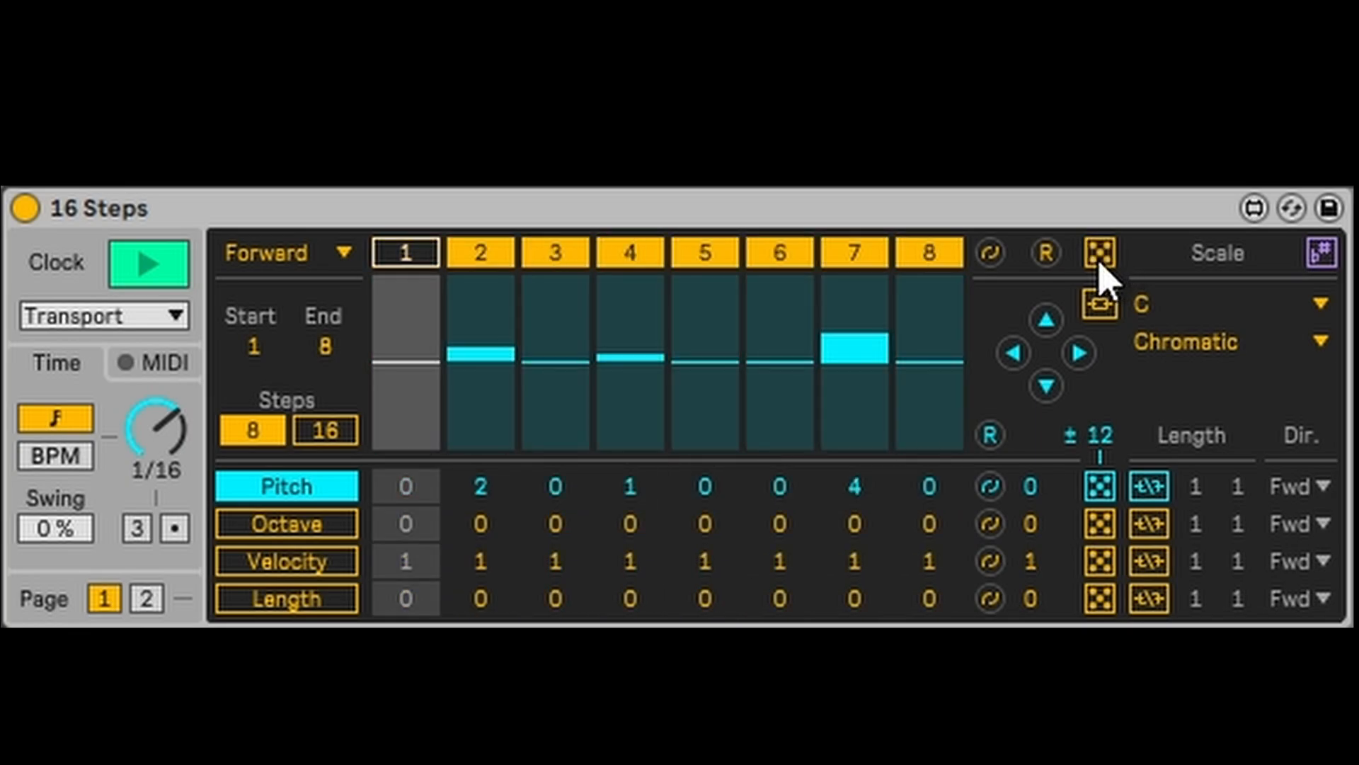
click(1099, 255)
click(1099, 255)
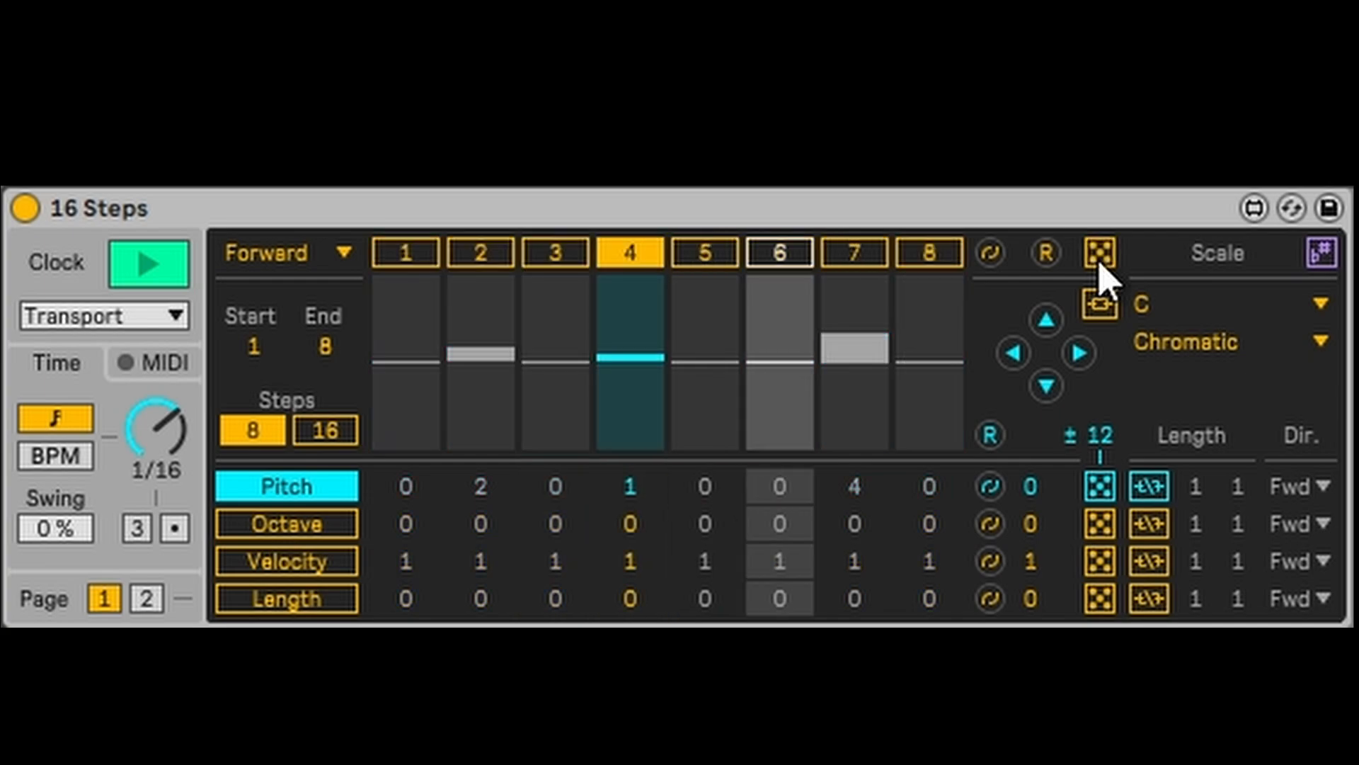
click(1044, 257)
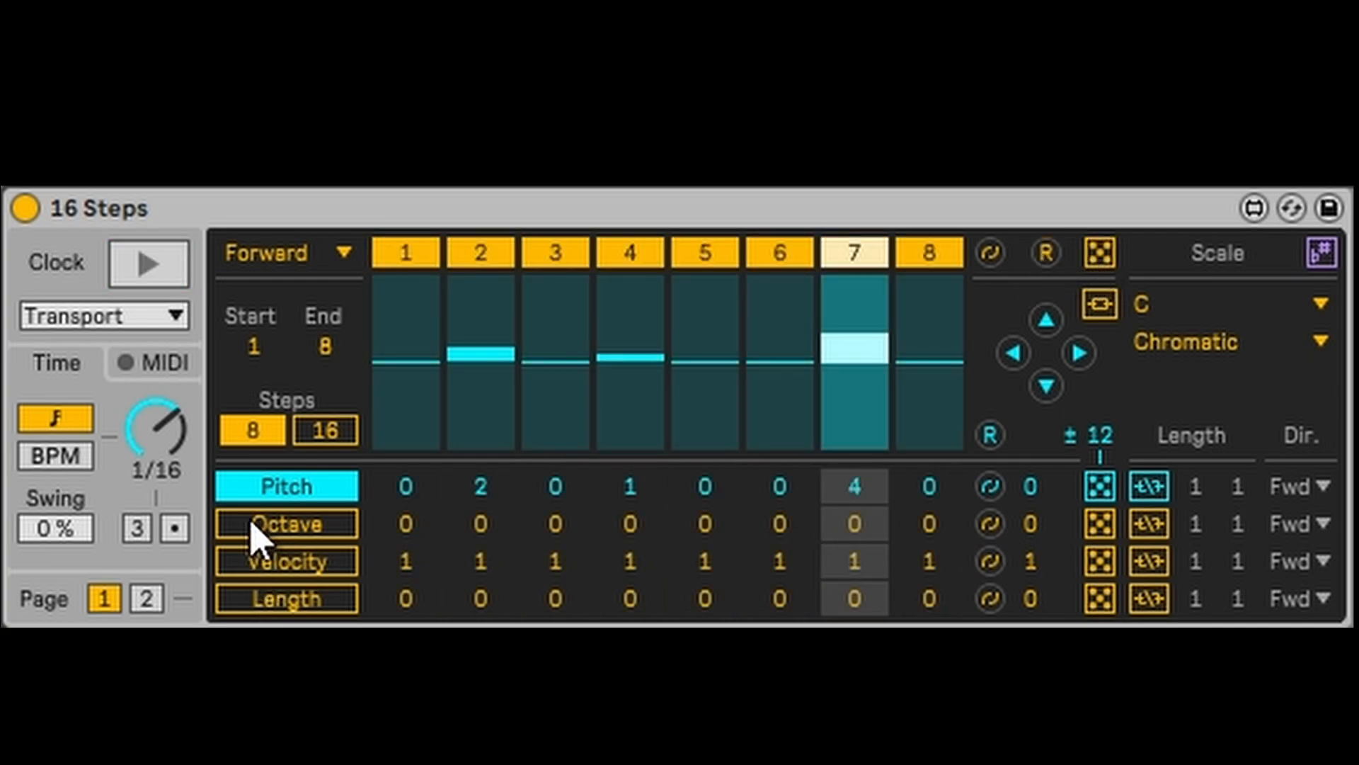
Draw octave values of 2 on steps 5 and 6 and 1 on steps 7 and 8
click(272, 528)
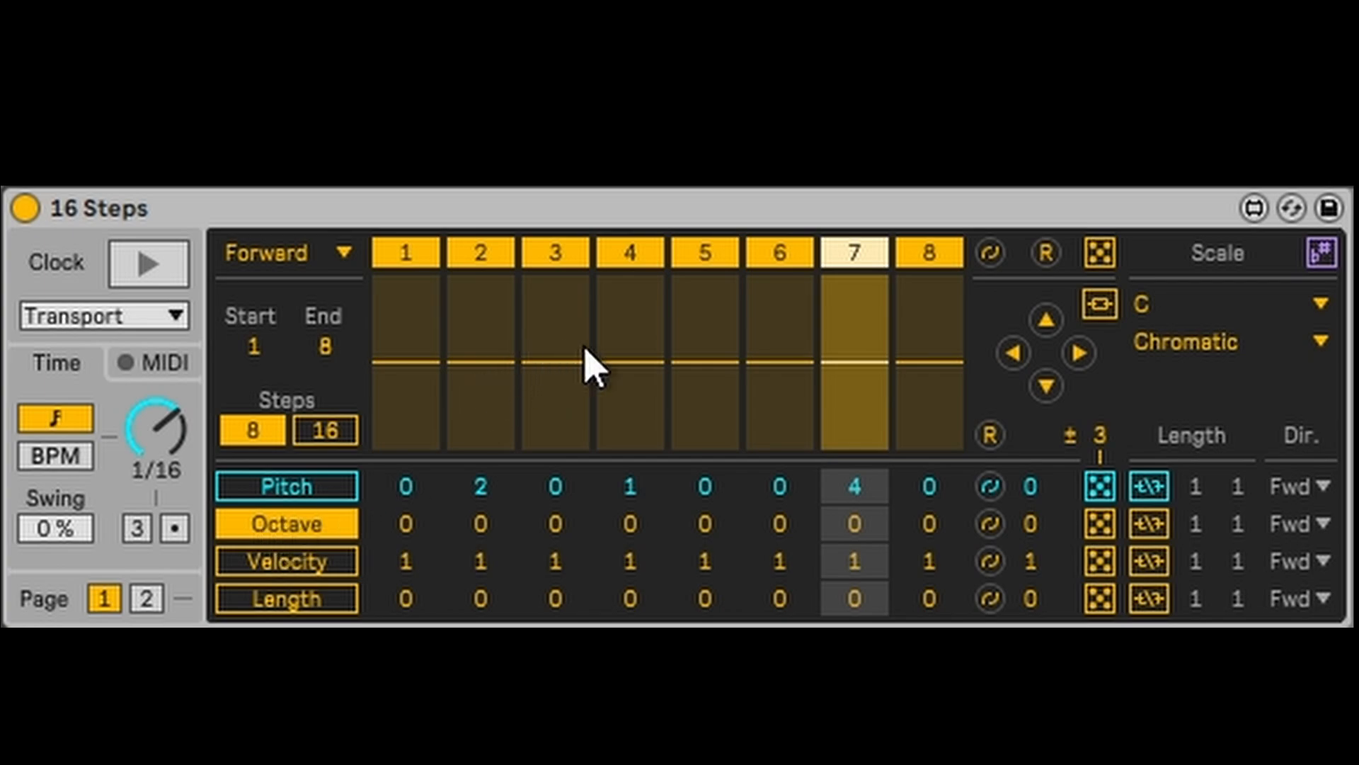
mouse_move(697, 363)
mouse_down()
mouse_move(850, 340)
mouse_move(941, 345)
mouse_up()
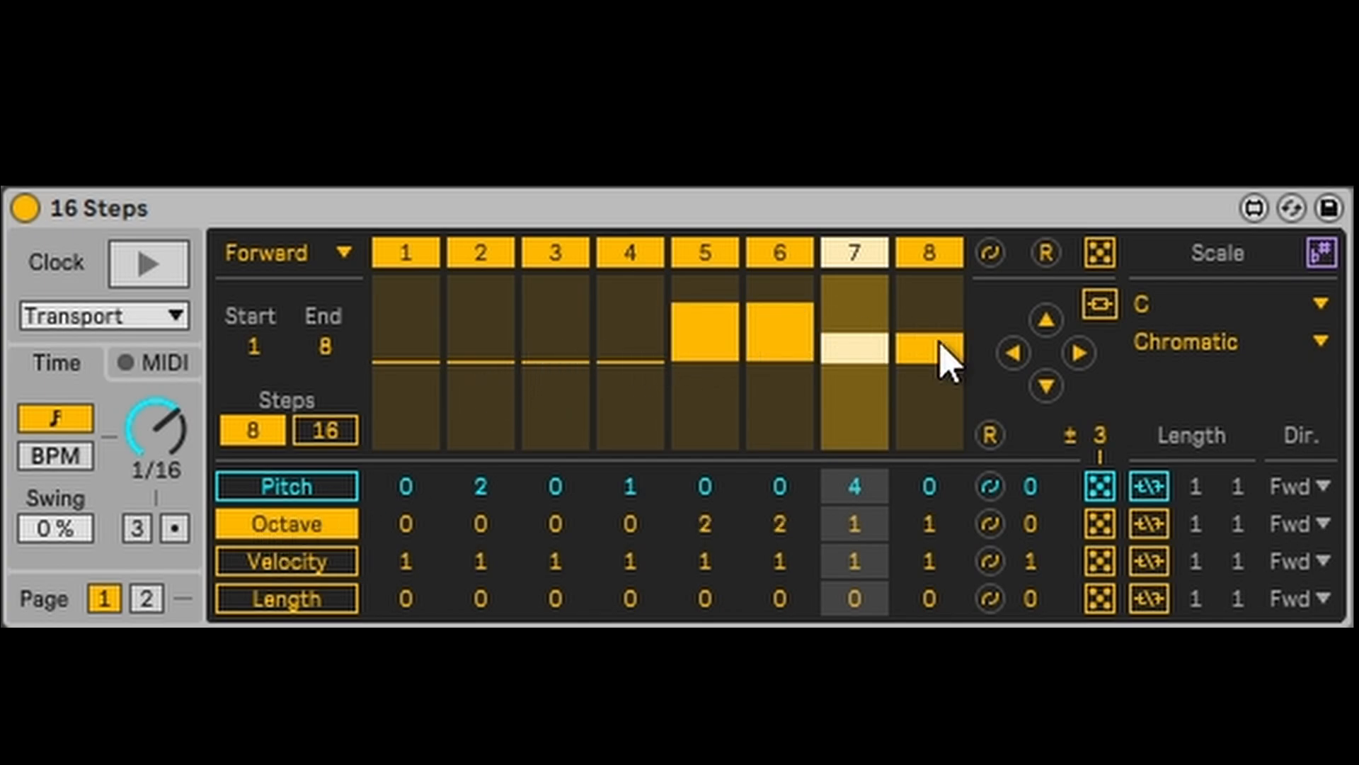
Set the octave of all steps at once, trying 10 and finishing with -1
click(1029, 531)
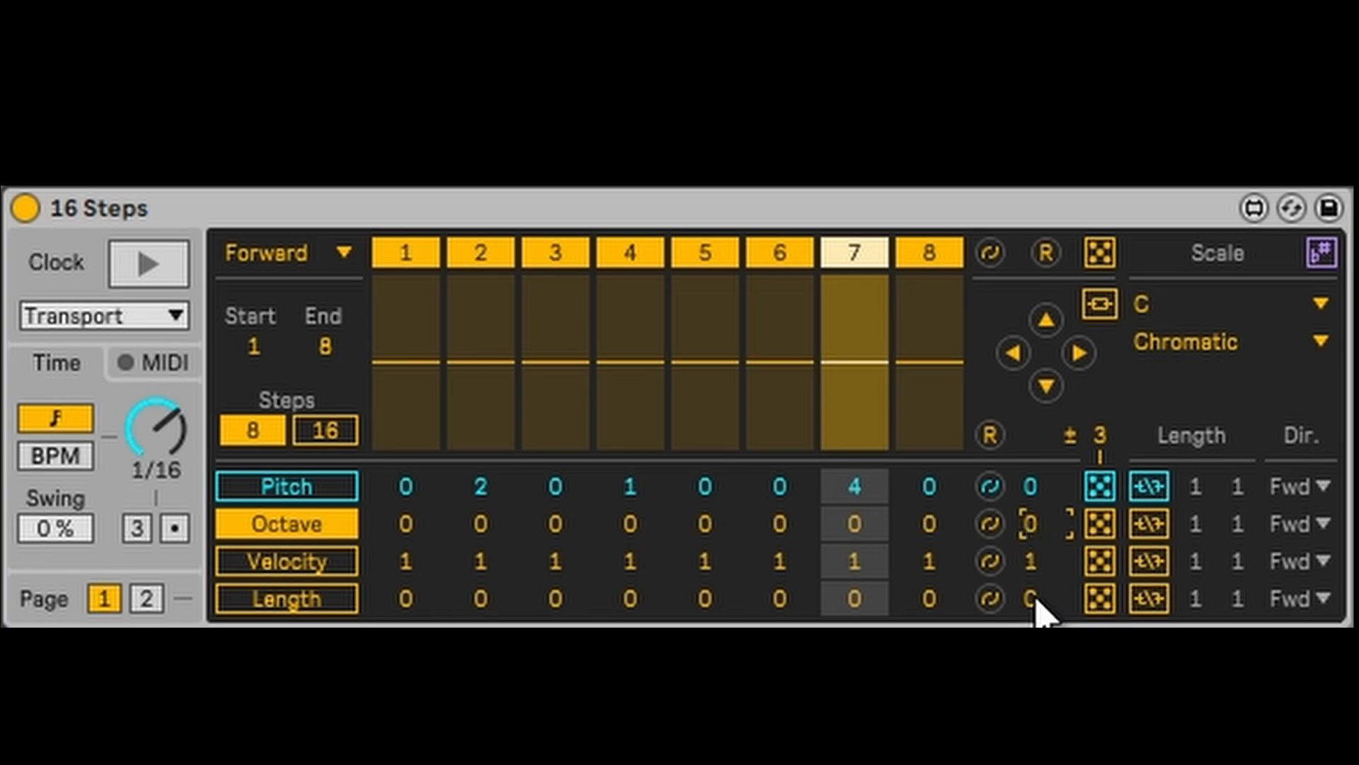
text(10)
key(Return)
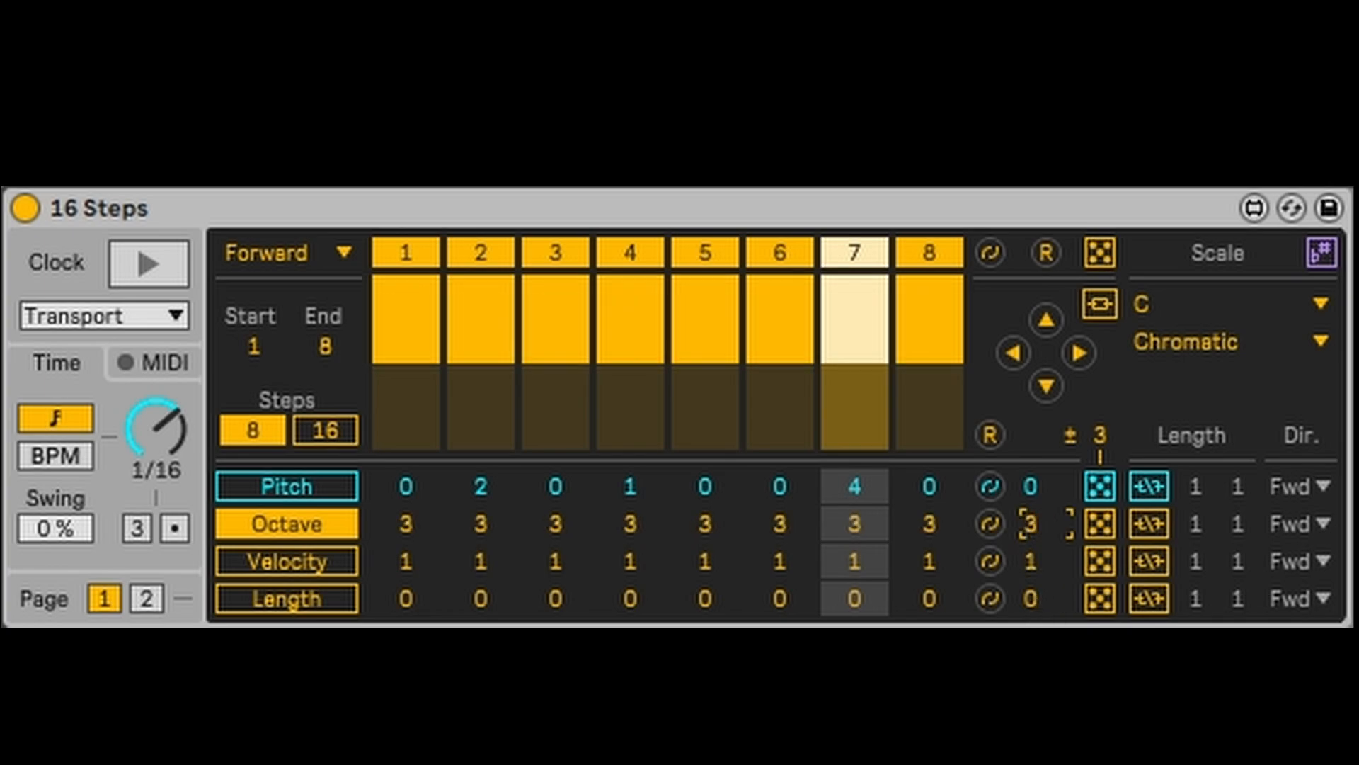
text(-1)
key(Return)
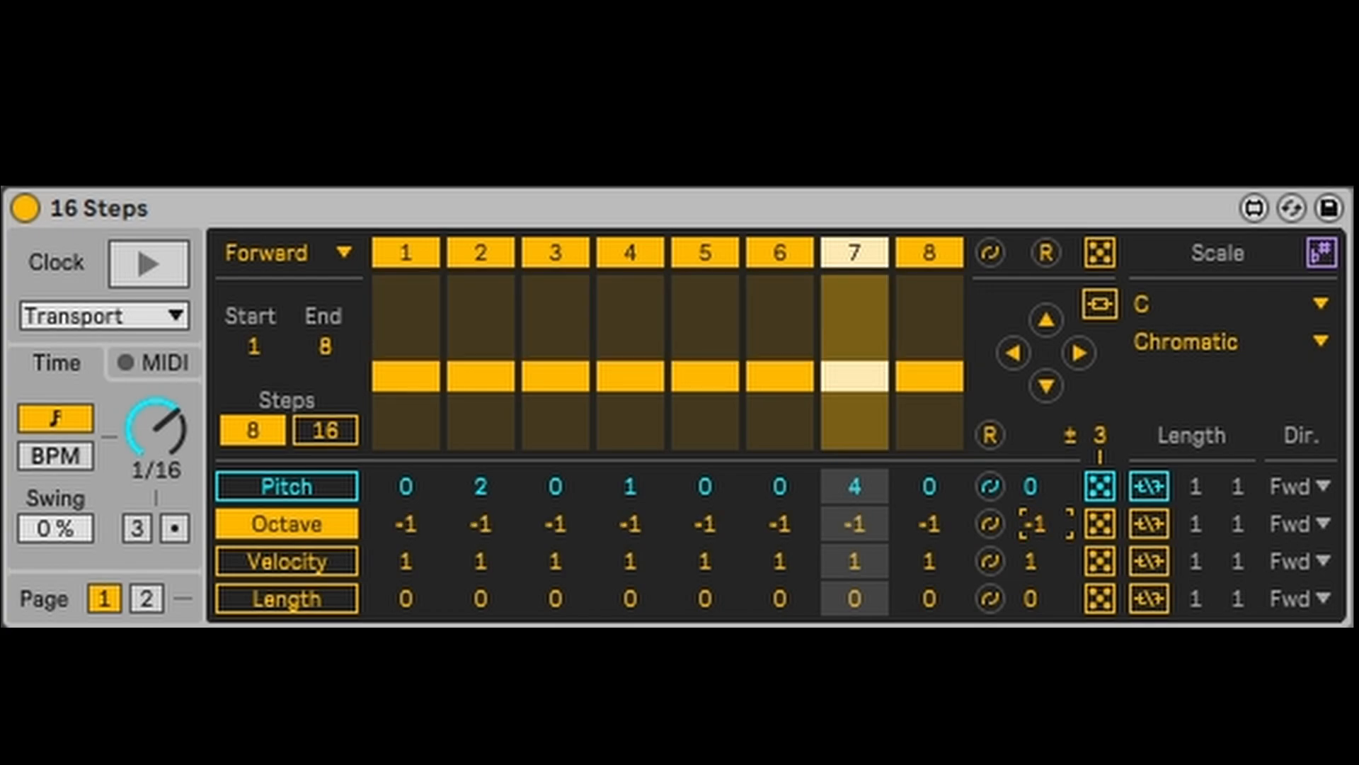
Play the pattern briefly with the lowered octave and switch the editor back to the Pitch lane
key(space)
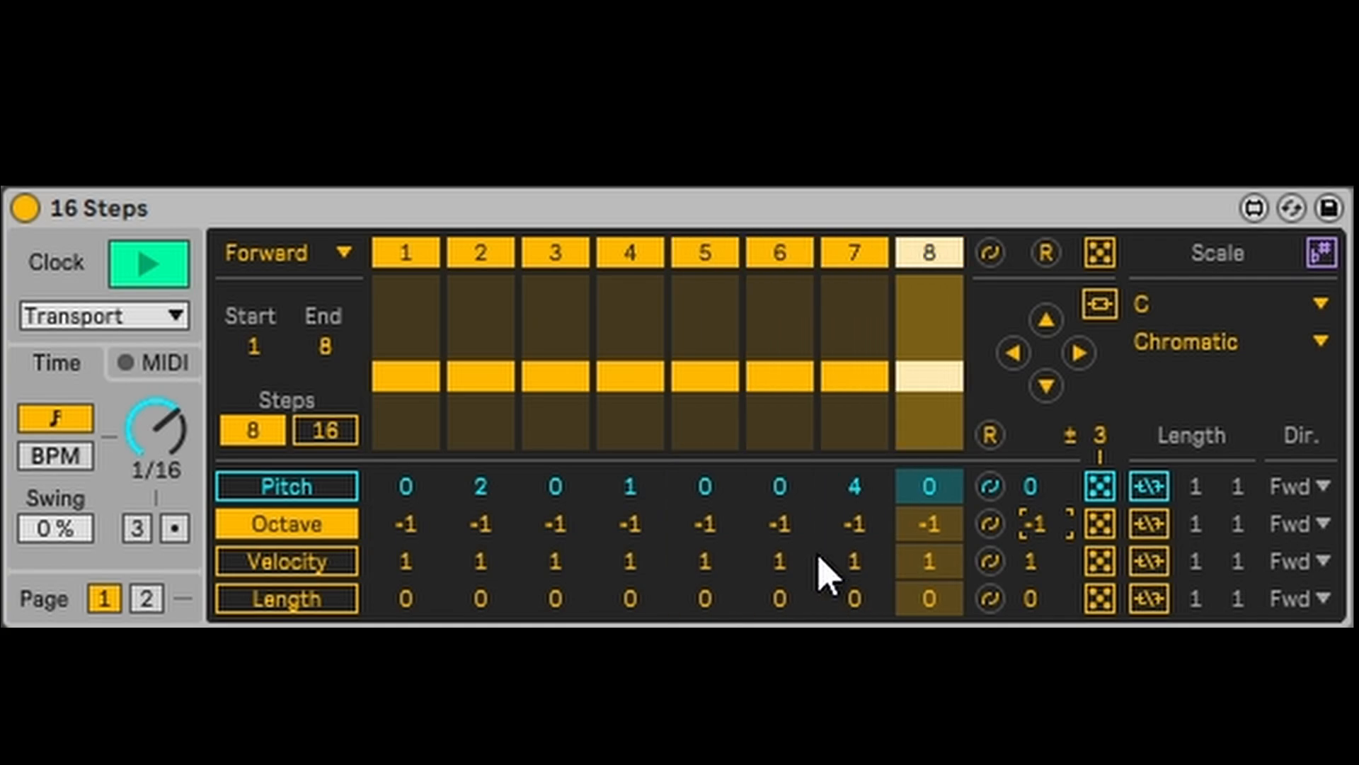
key(space)
click(332, 488)
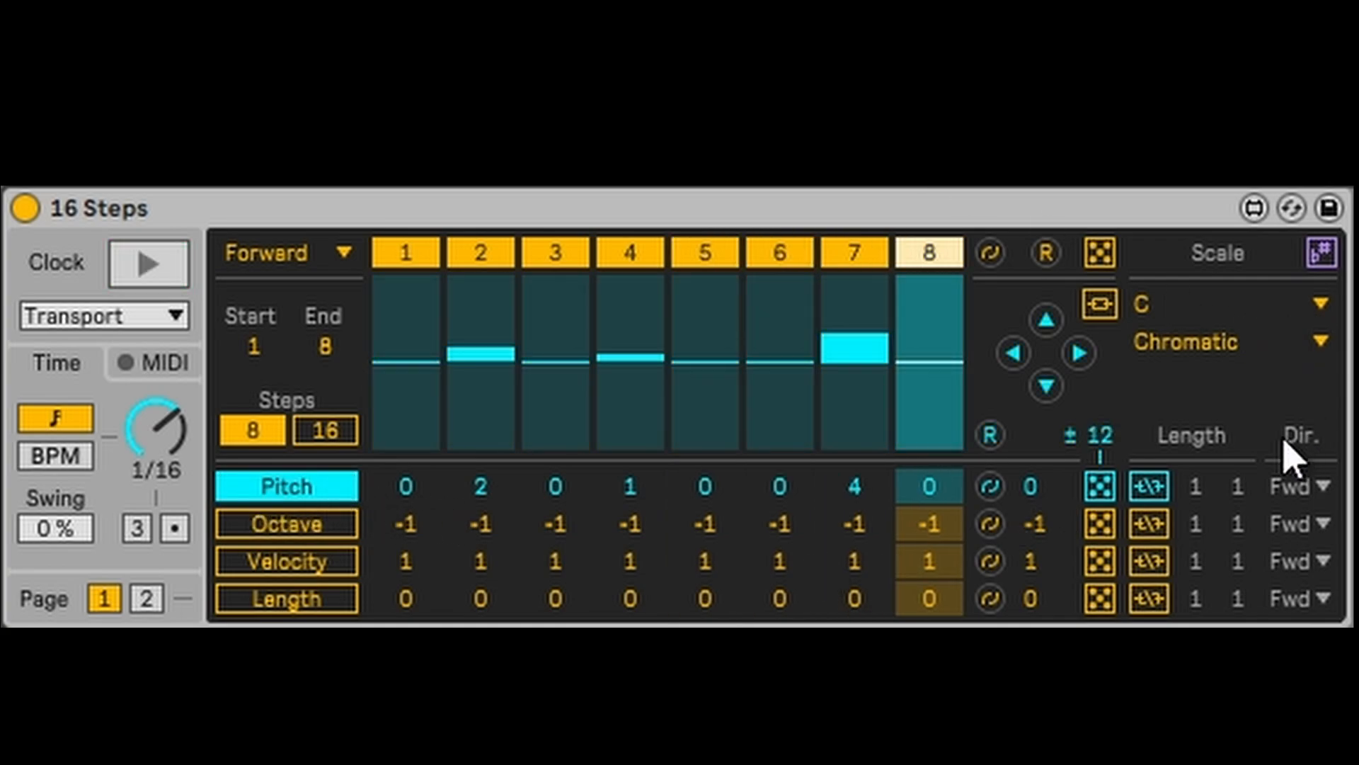
Randomize the pitch values of all eight steps several times during playback
click(1100, 489)
key(space)
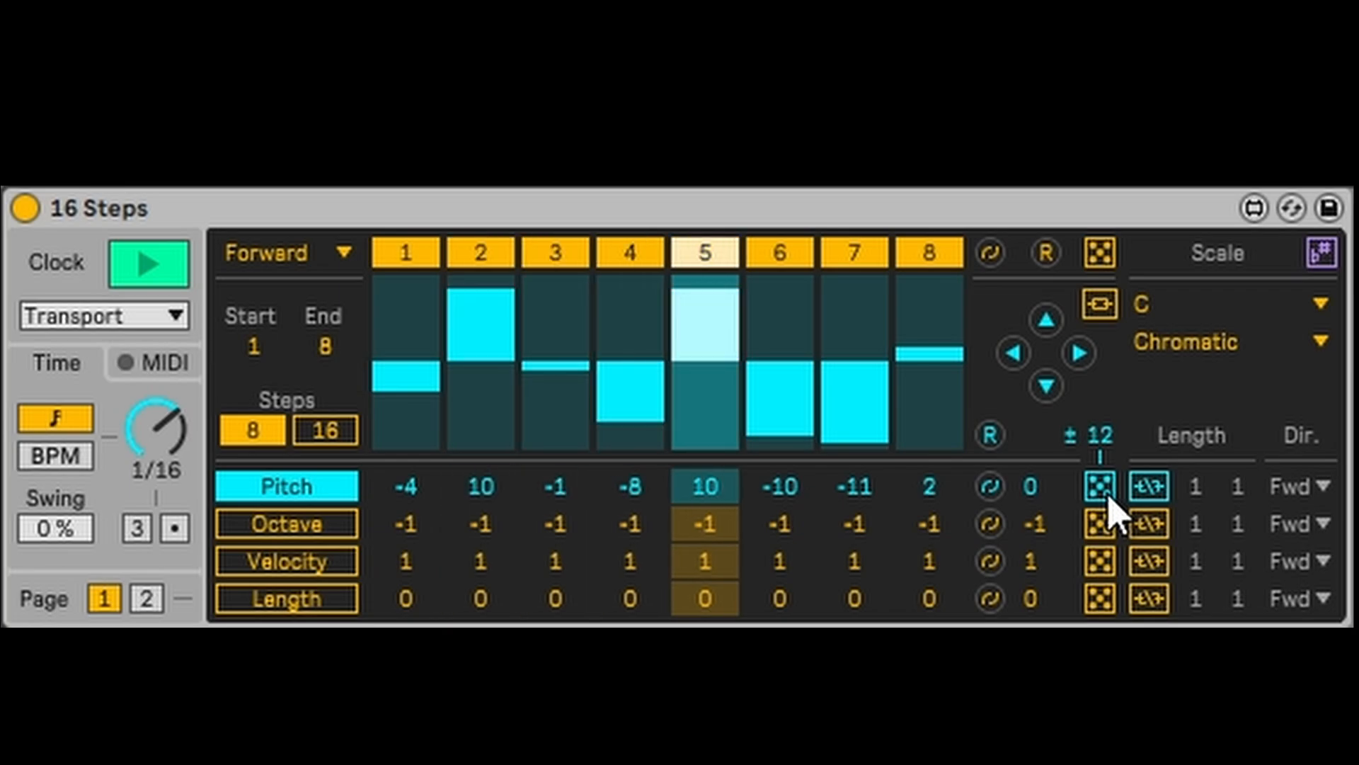
click(1107, 496)
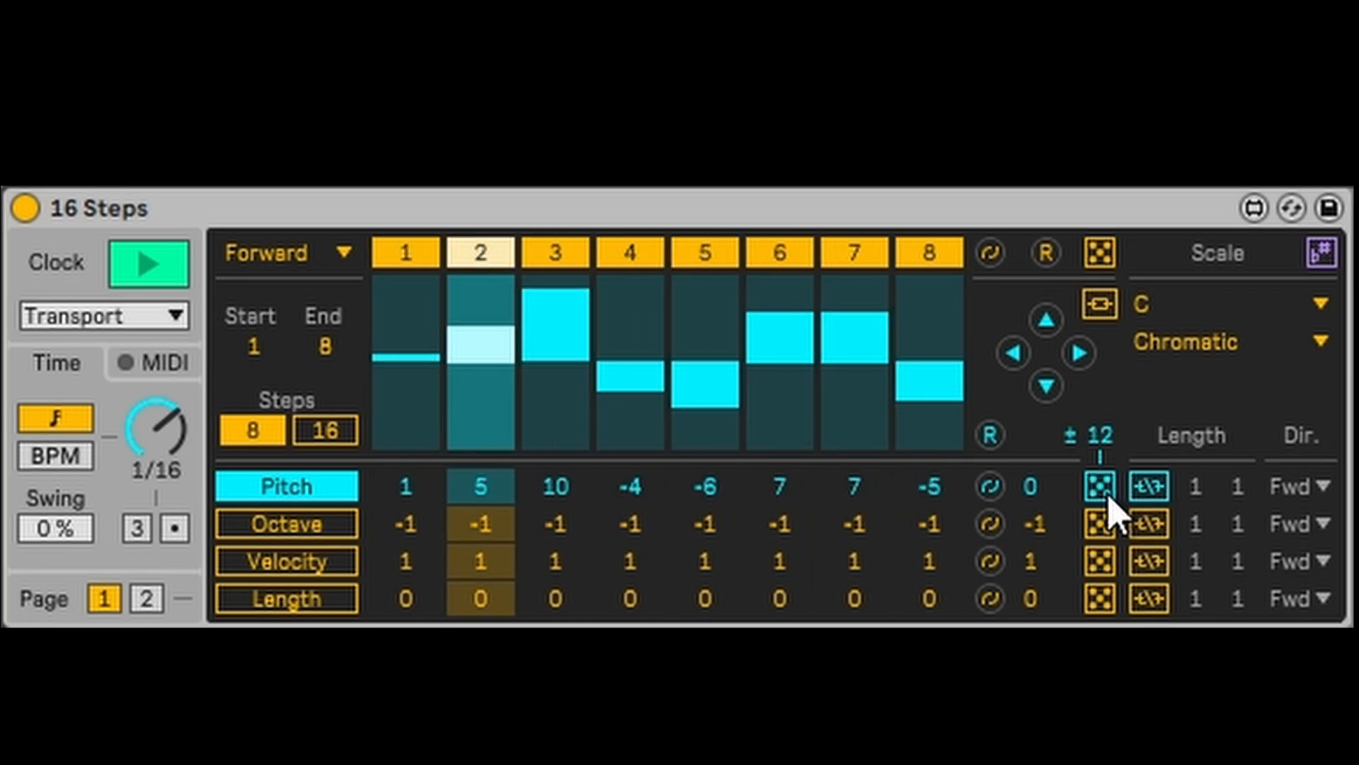
click(1108, 496)
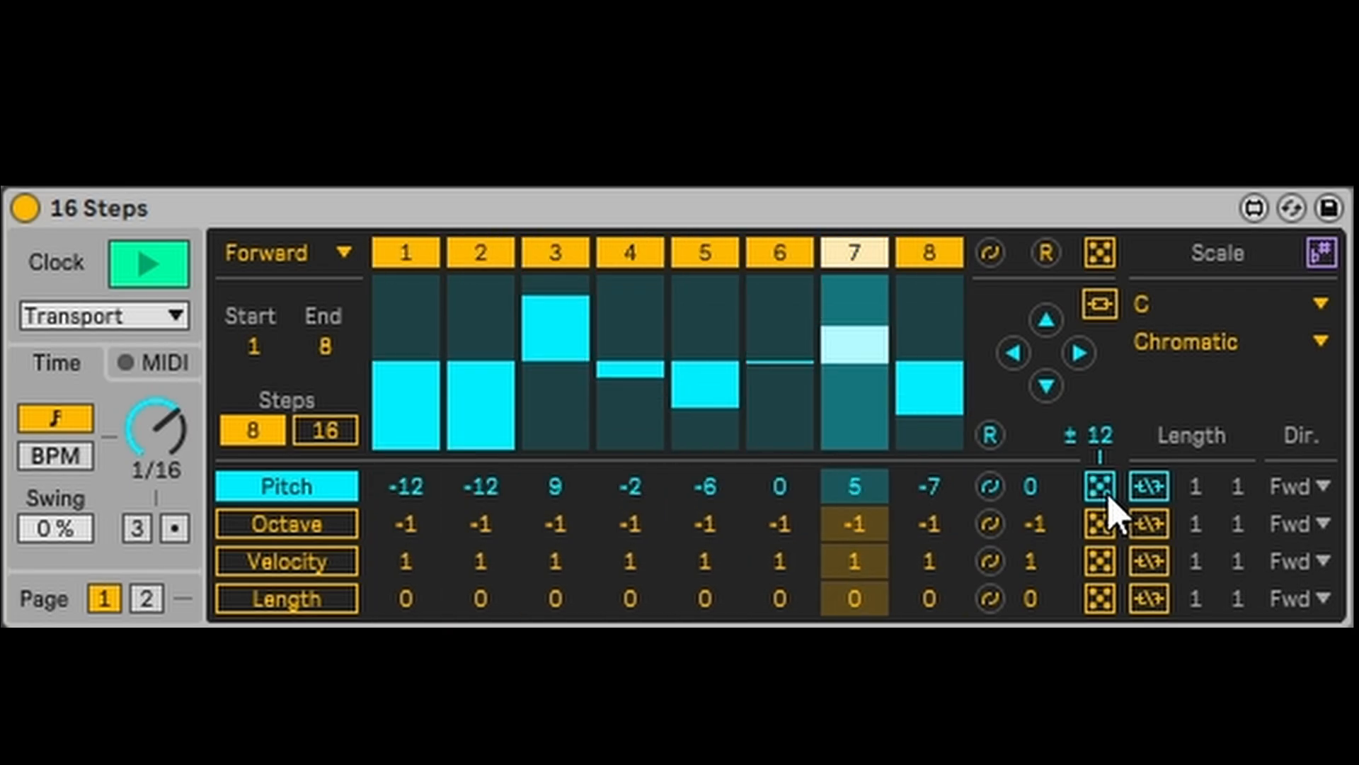
click(1108, 496)
click(1108, 495)
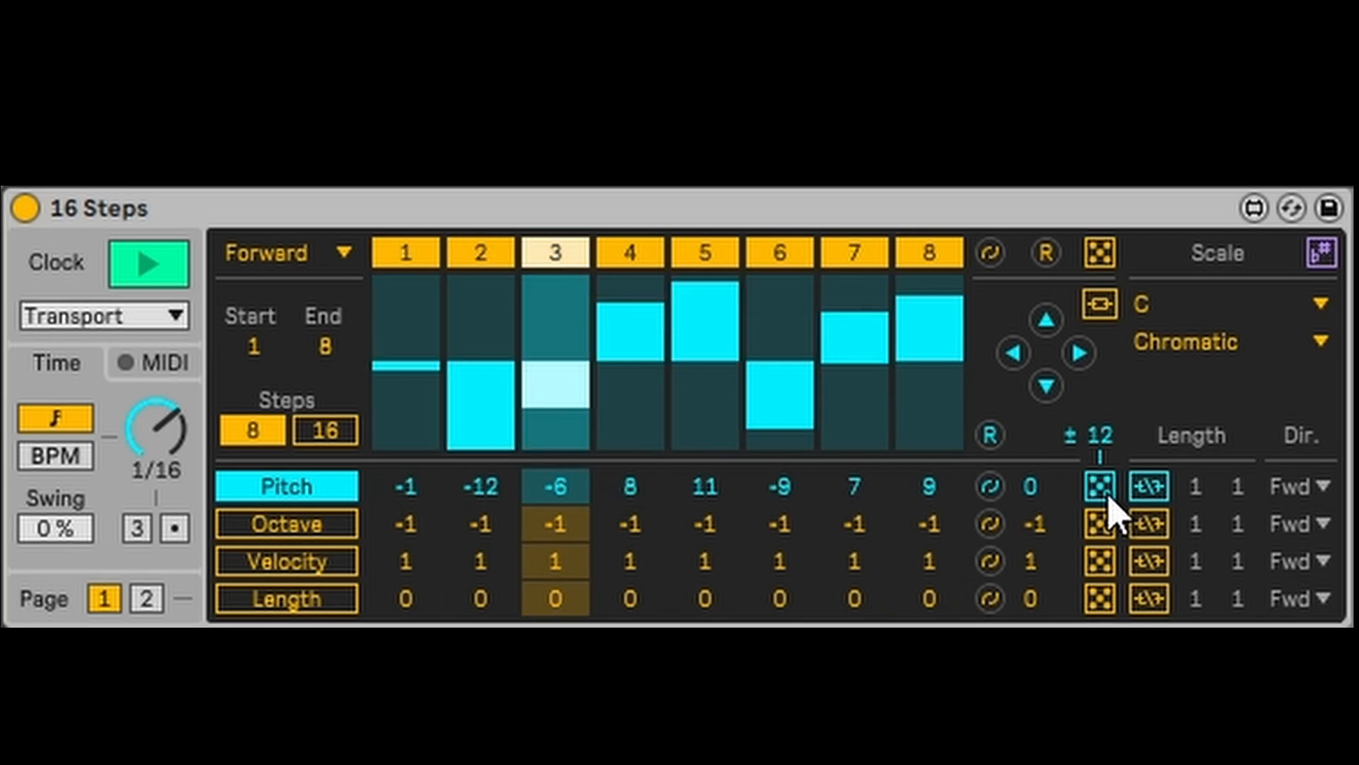
click(1108, 496)
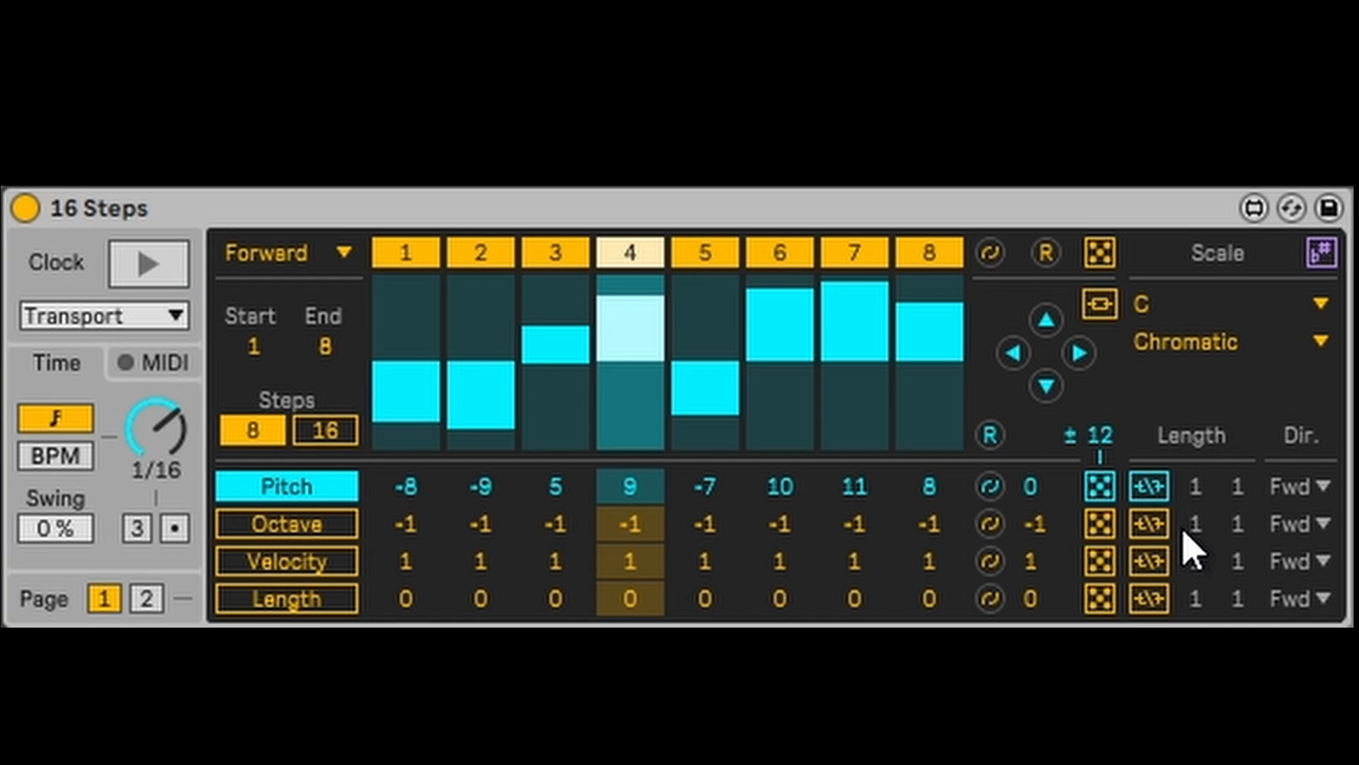
Give the Pitch lane its own independent loop over steps 1 to 5 with random (Rnd) playback direction
click(1150, 487)
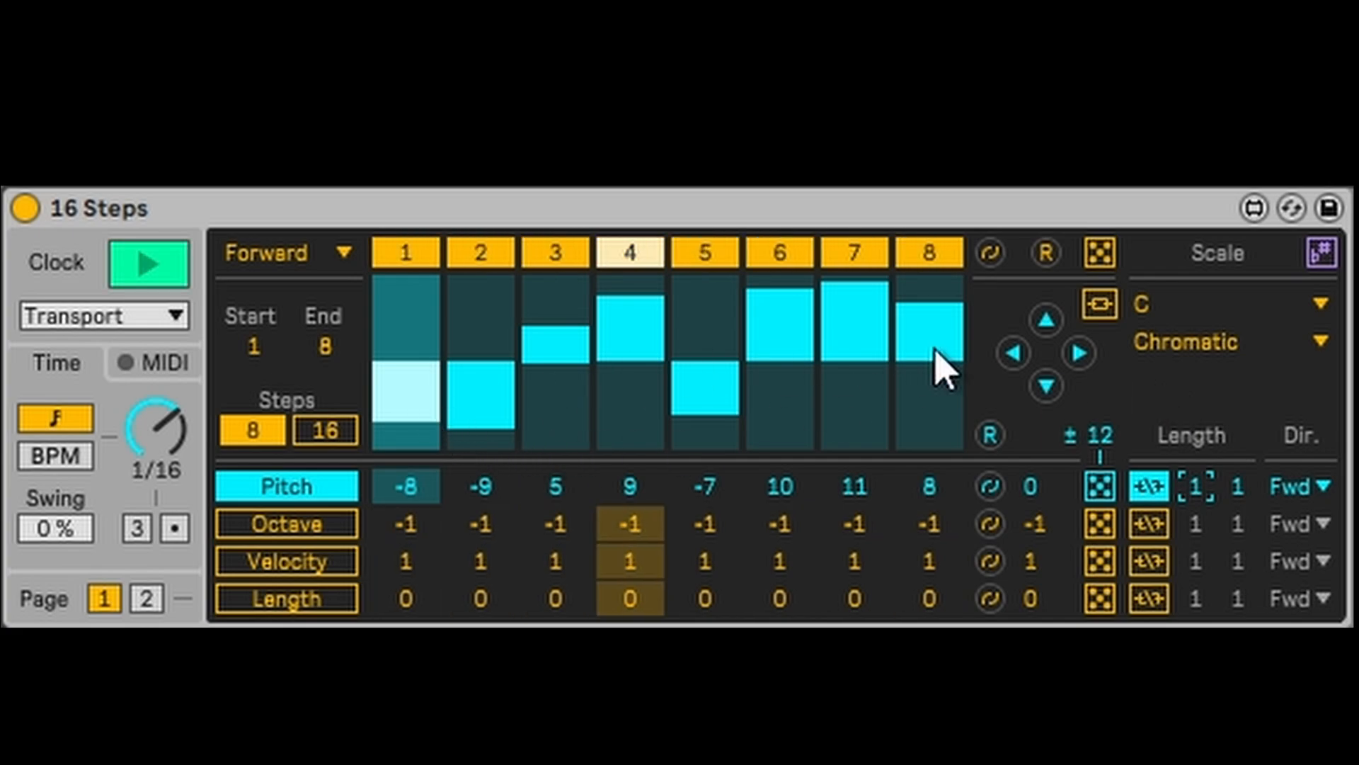
drag(1237, 487, 1238, 478)
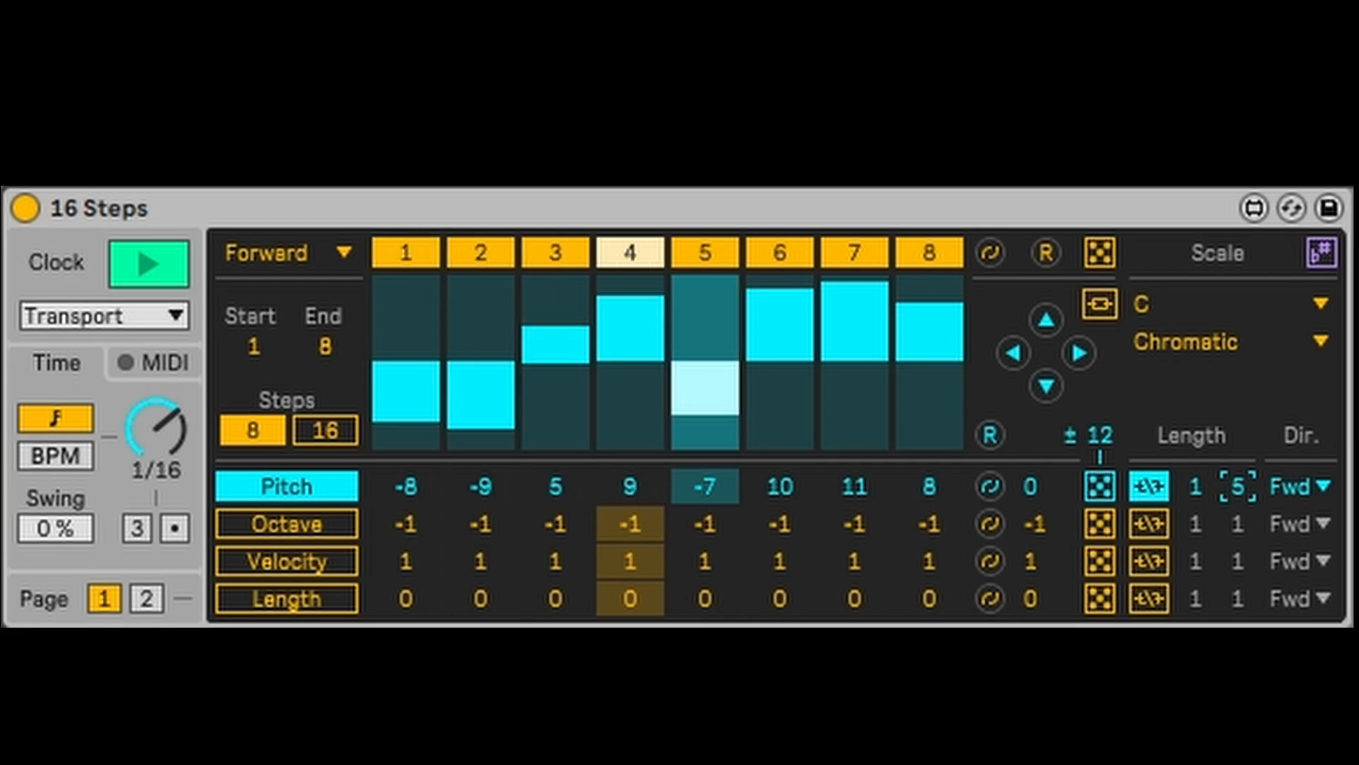
click(1294, 493)
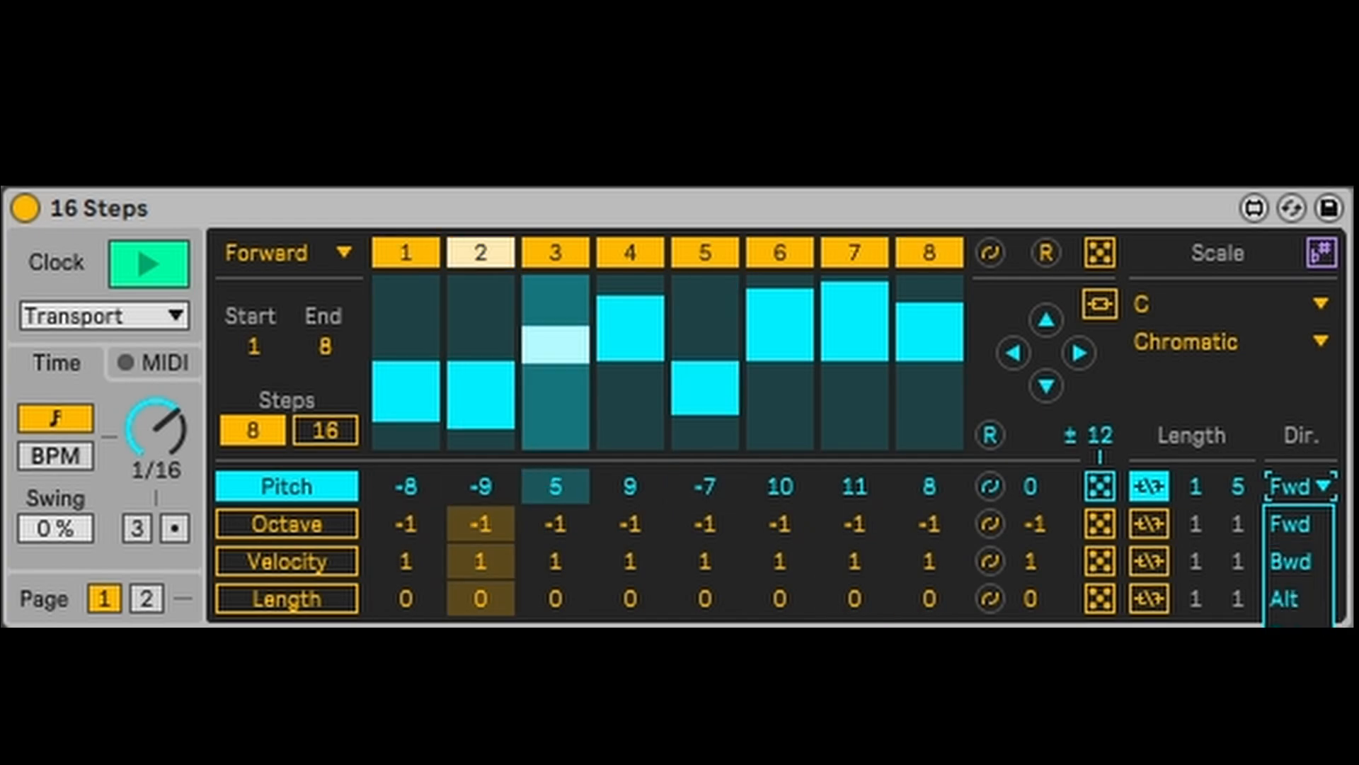
click(1285, 636)
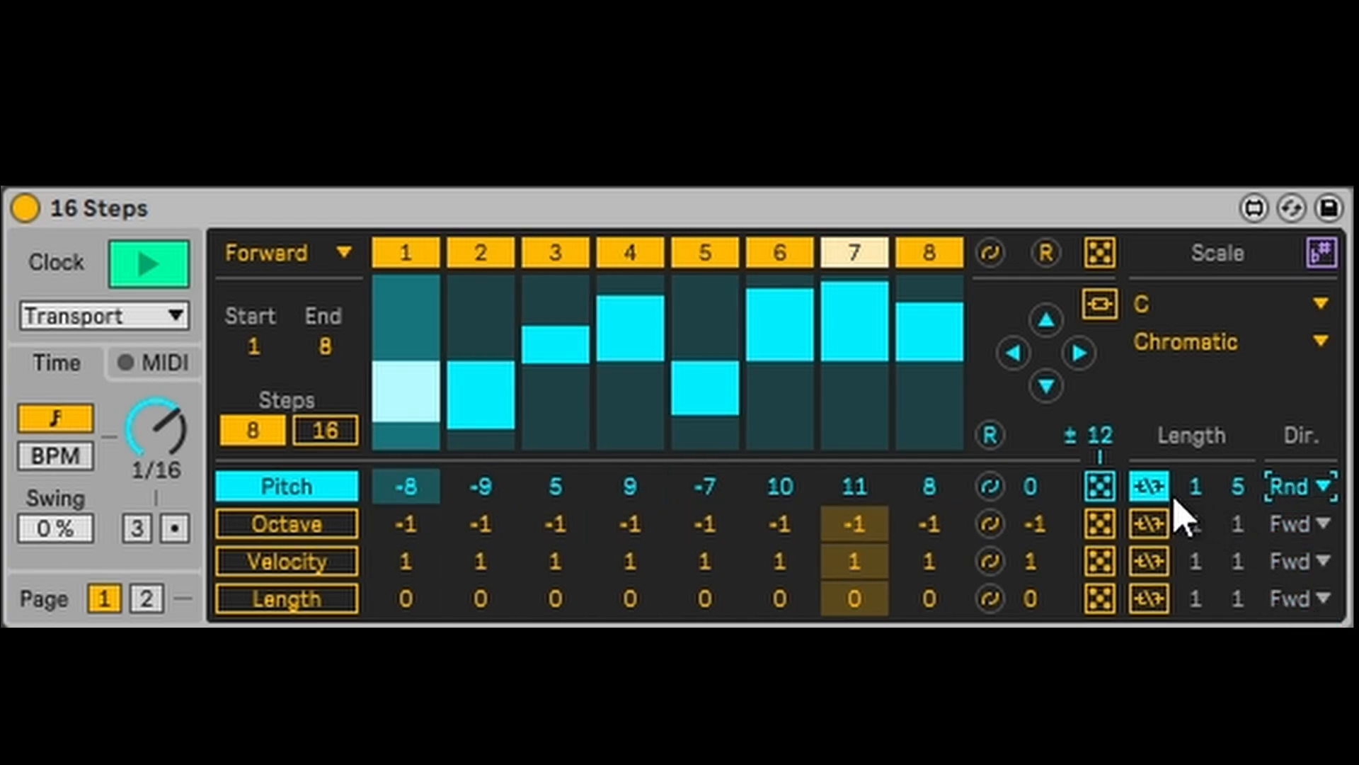
Extend the Pitch loop end to 8, restore its direction to Fwd and turn the lane's independent loop off
click(1238, 488)
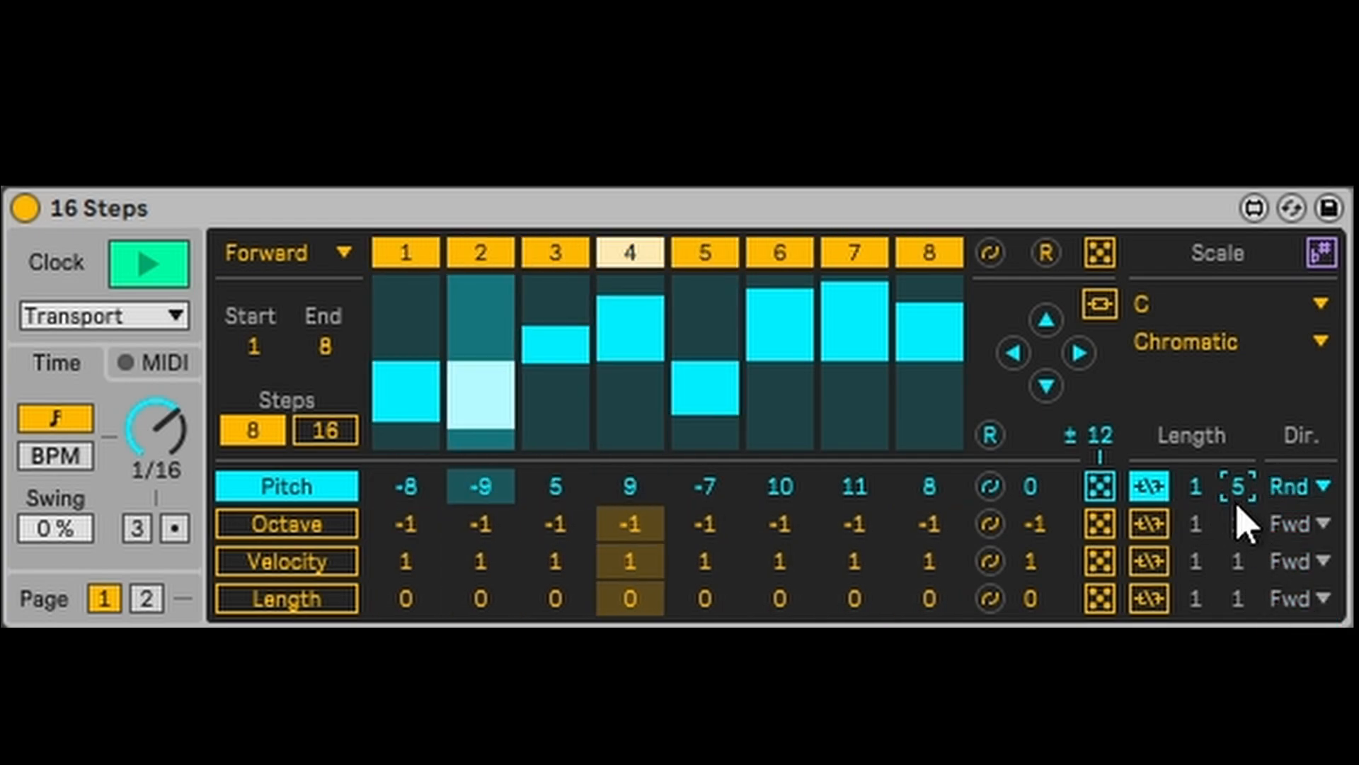
mouse_move(1238, 500)
mouse_down()
mouse_move(1237, 525)
mouse_move(1237, 476)
mouse_up()
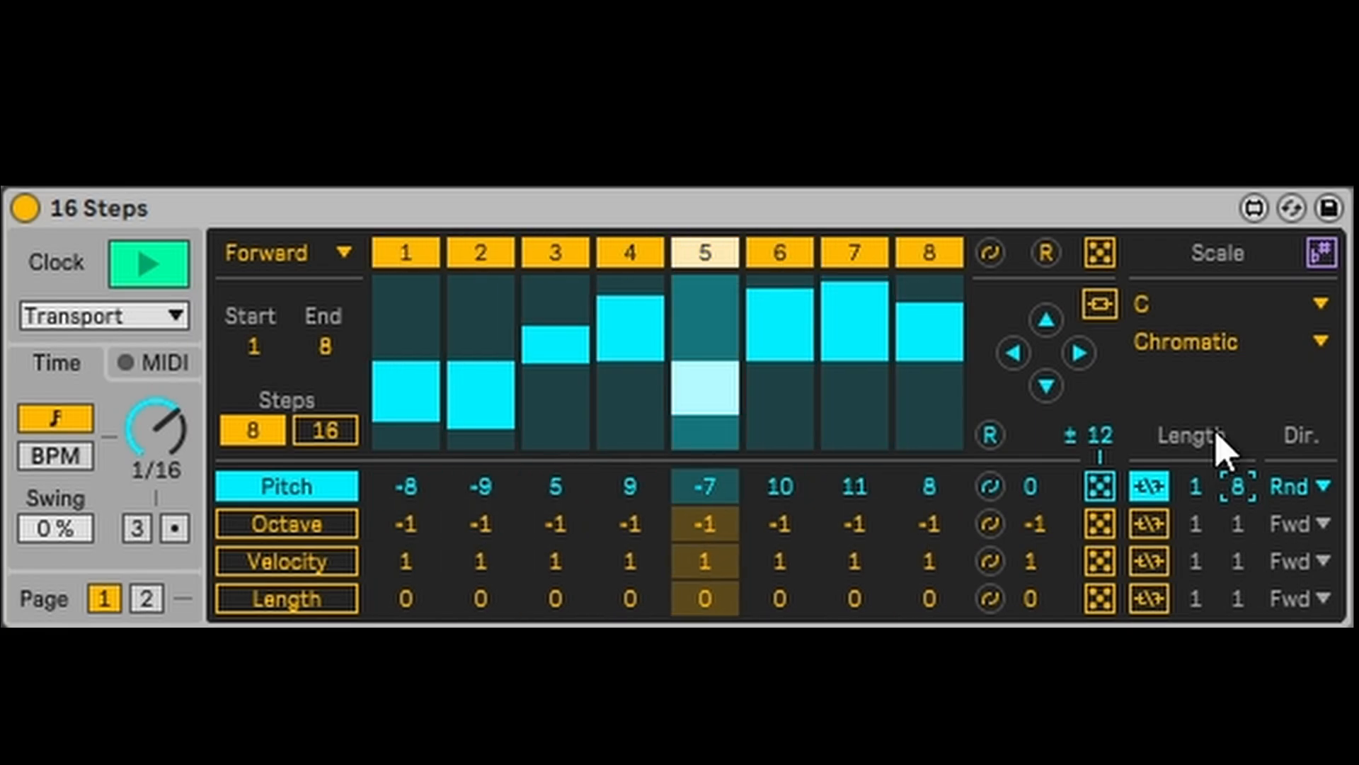
key(space)
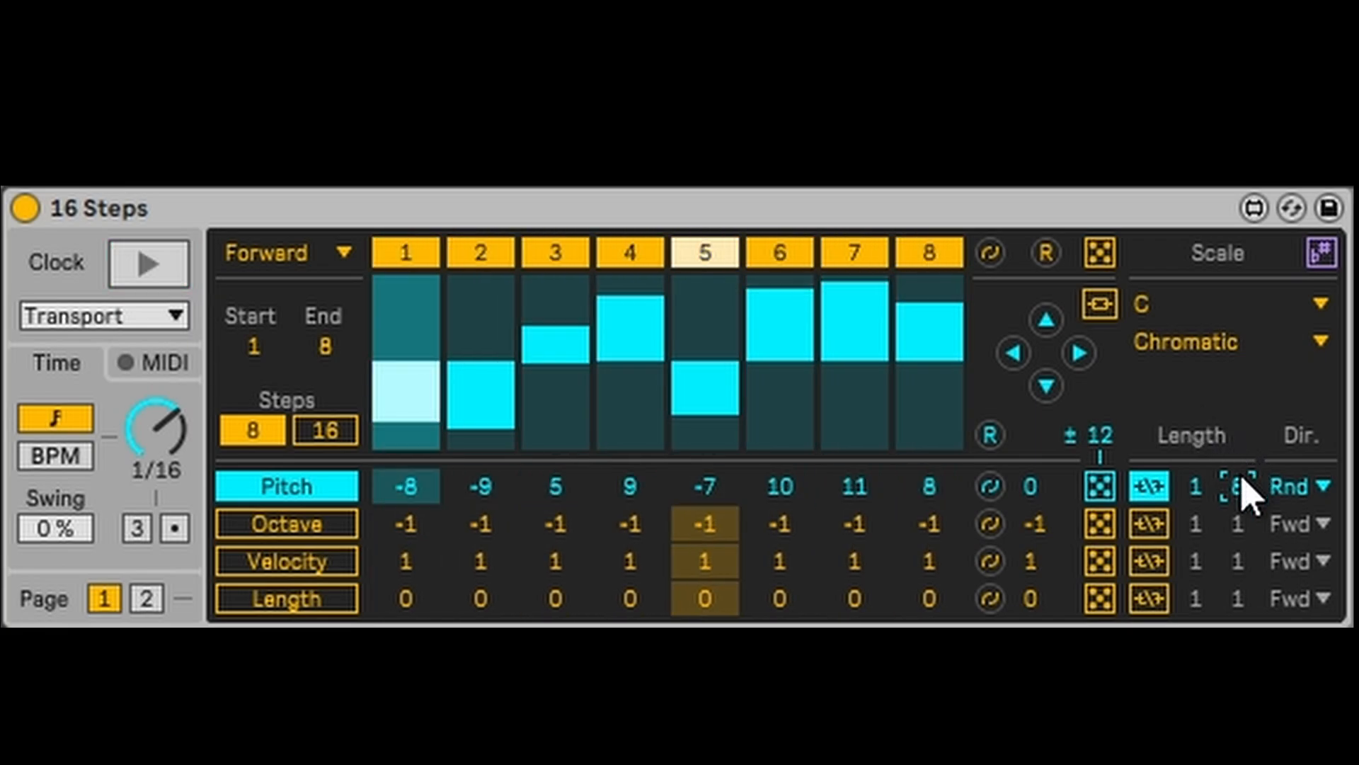
click(1318, 488)
click(1310, 532)
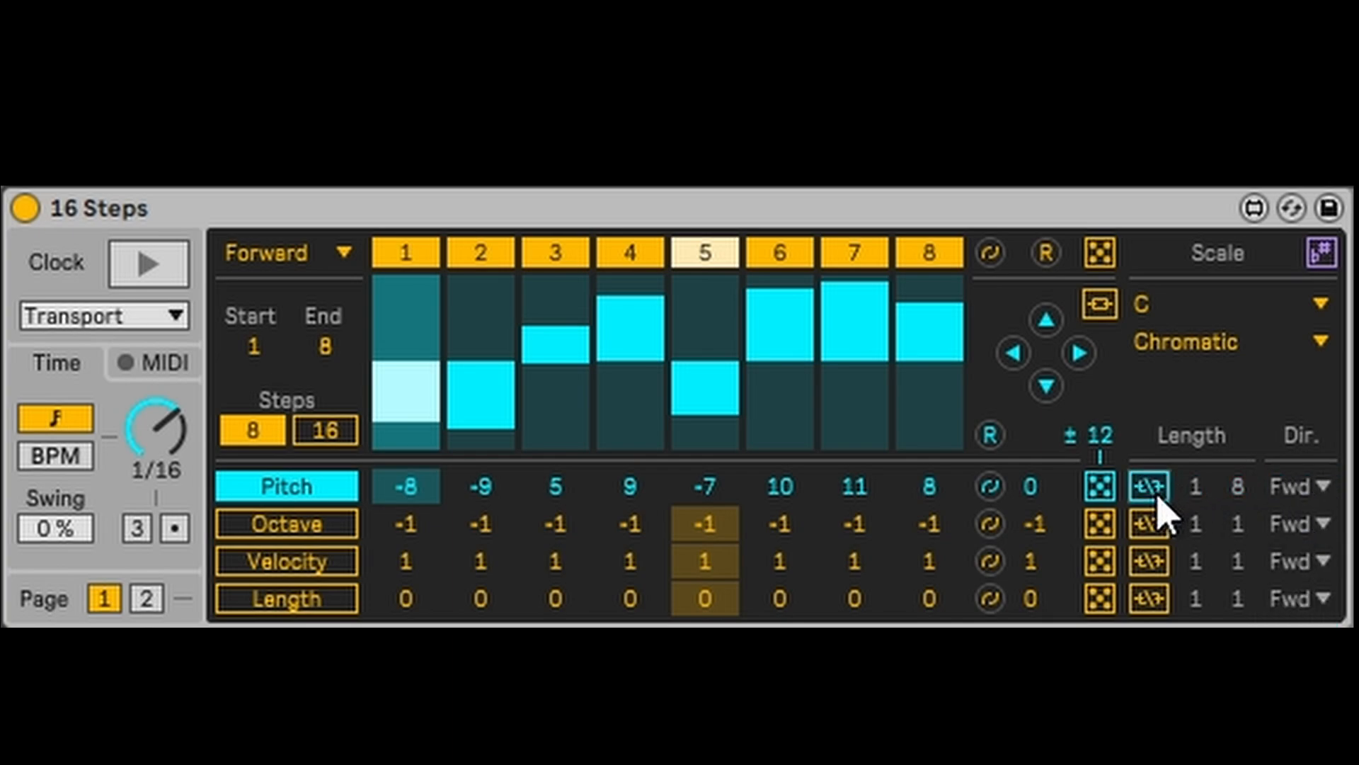
Draw velocities of 69, 46, 37, 80, 76, 59, 46 and 91 across steps 1 to 8
click(310, 566)
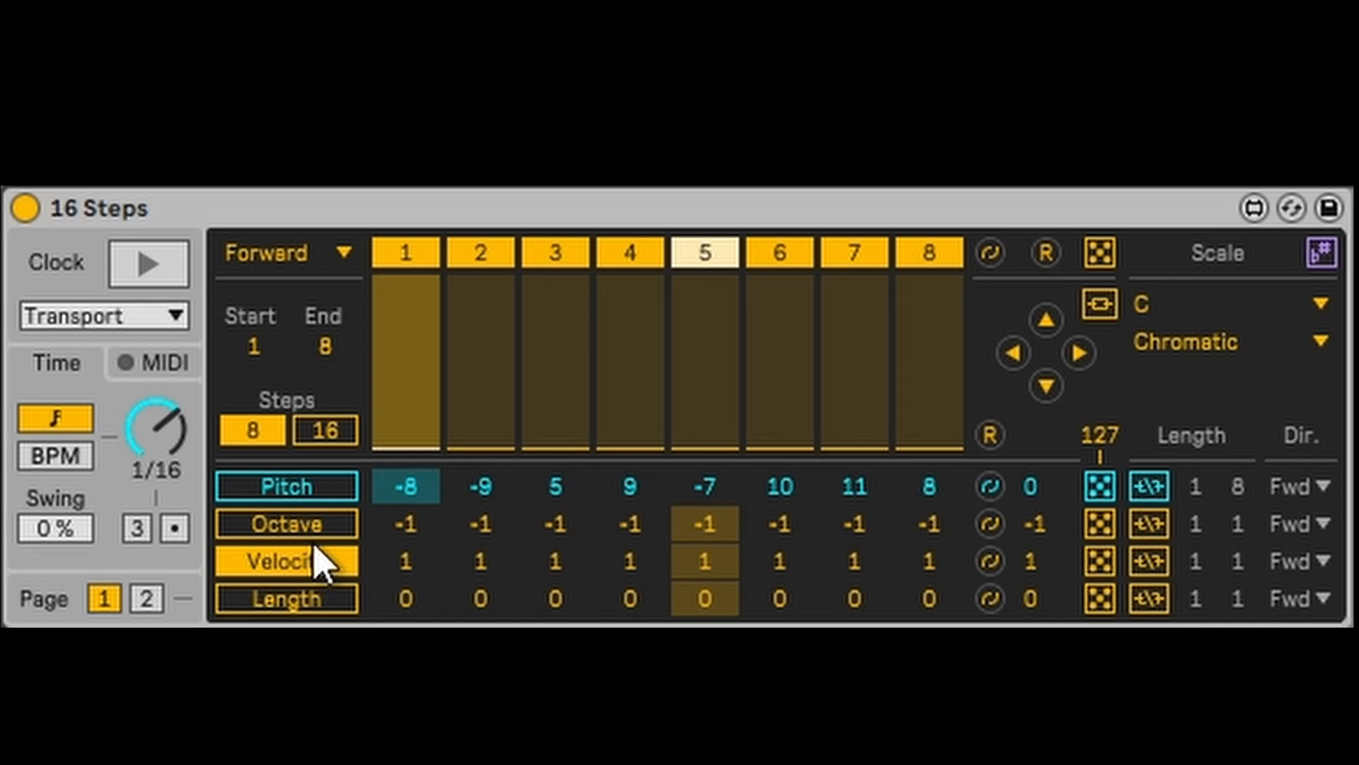
mouse_move(425, 439)
mouse_down()
mouse_move(694, 404)
mouse_move(892, 437)
mouse_move(952, 414)
mouse_move(938, 293)
mouse_move(910, 333)
mouse_move(784, 388)
mouse_move(661, 342)
mouse_move(534, 397)
mouse_move(398, 356)
mouse_up()
key(space)
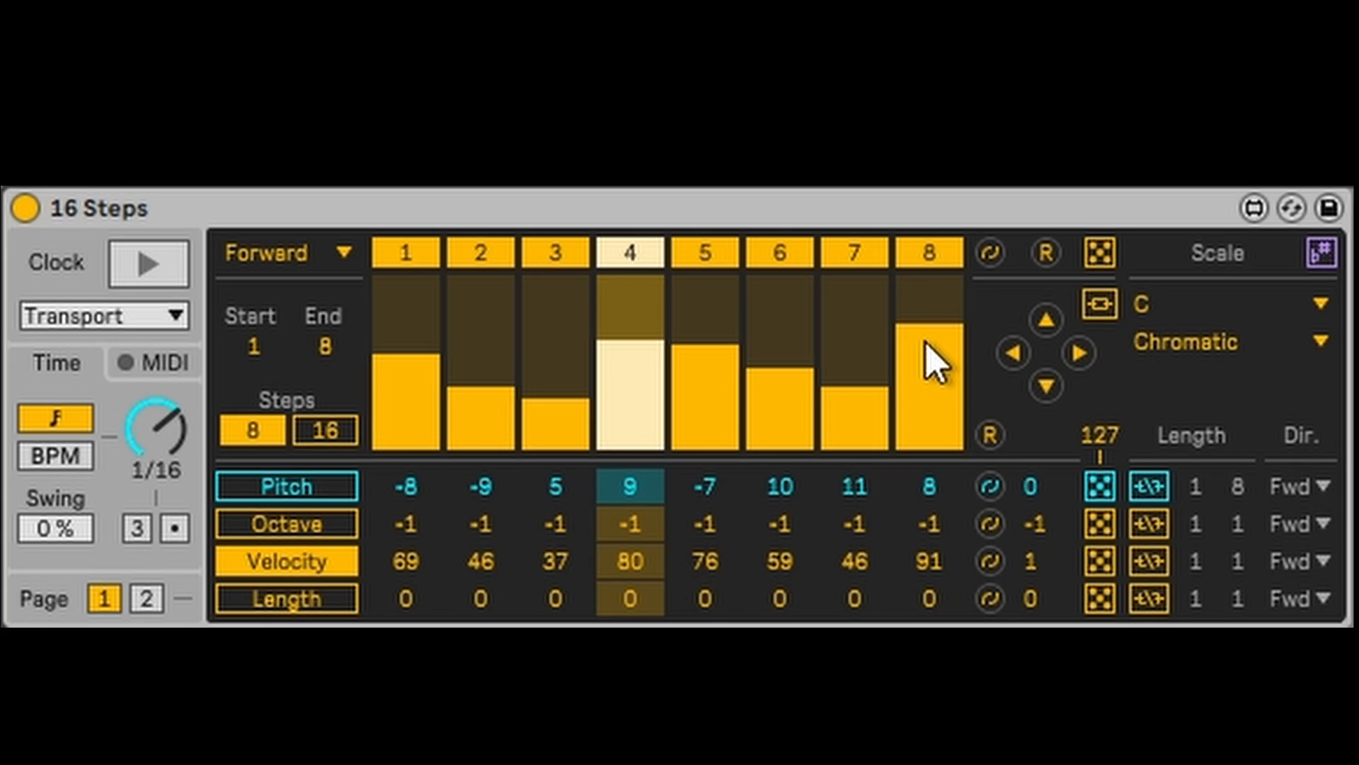
Make the sequencer follow the set's scale and play the pattern with the G#/Ab scale changed to Phrygian
click(1324, 253)
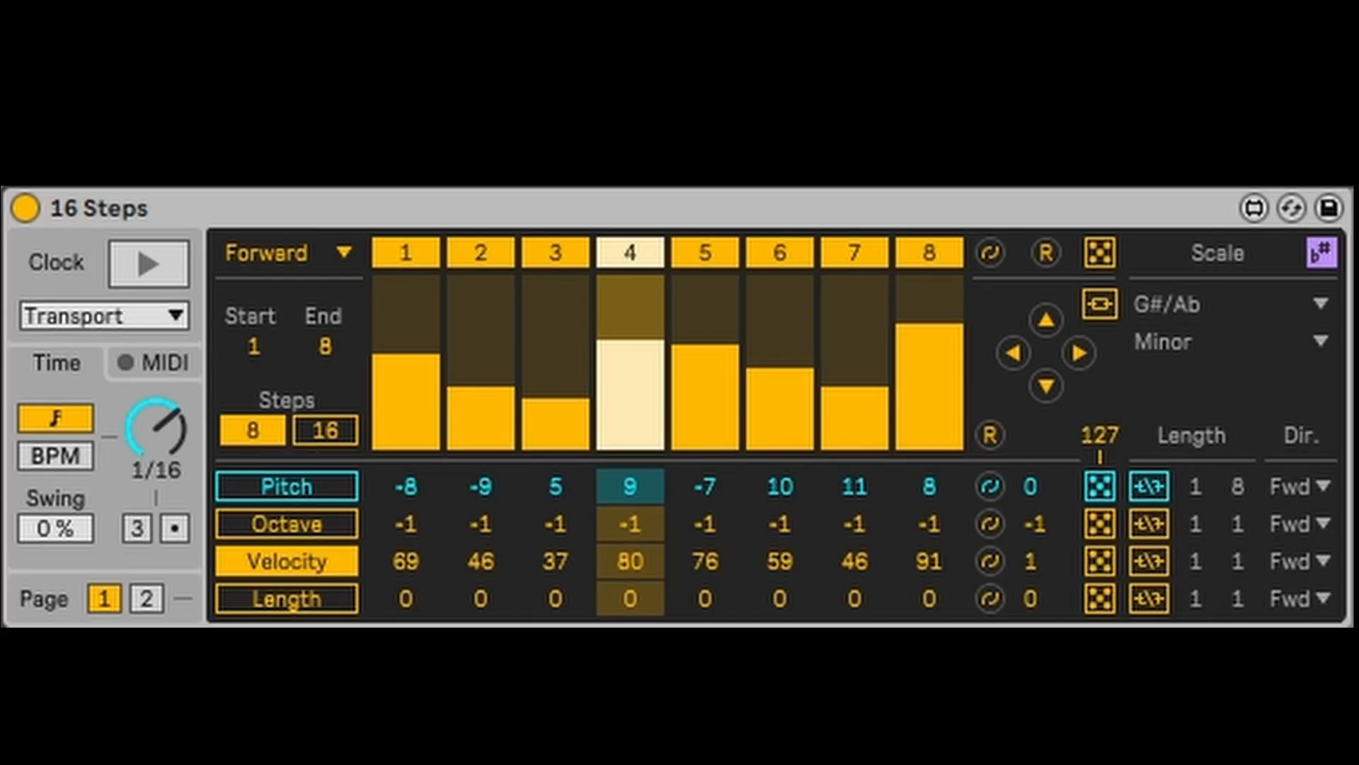
key(space)
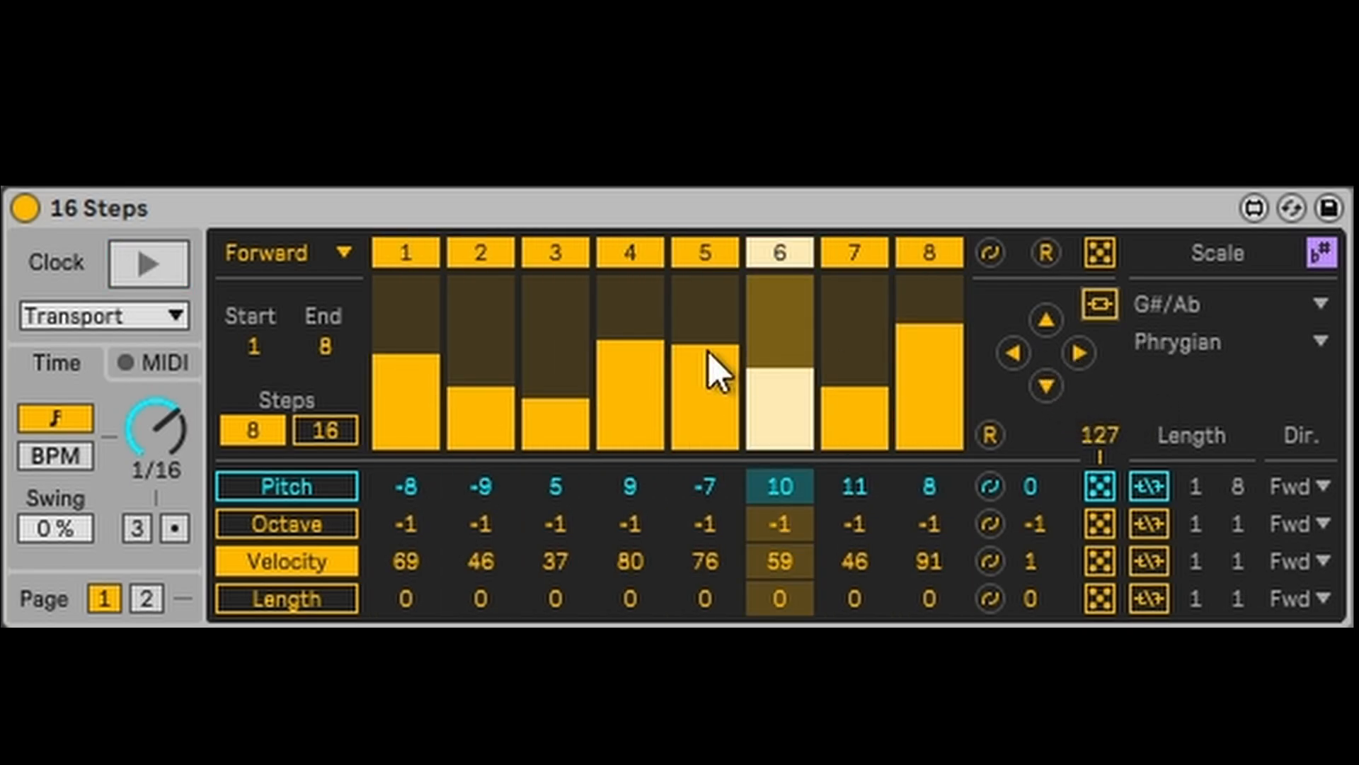
Rotate the pitch pattern two steps to the right, then nudge all pitches down and up, ending with 11 on step 1
click(347, 489)
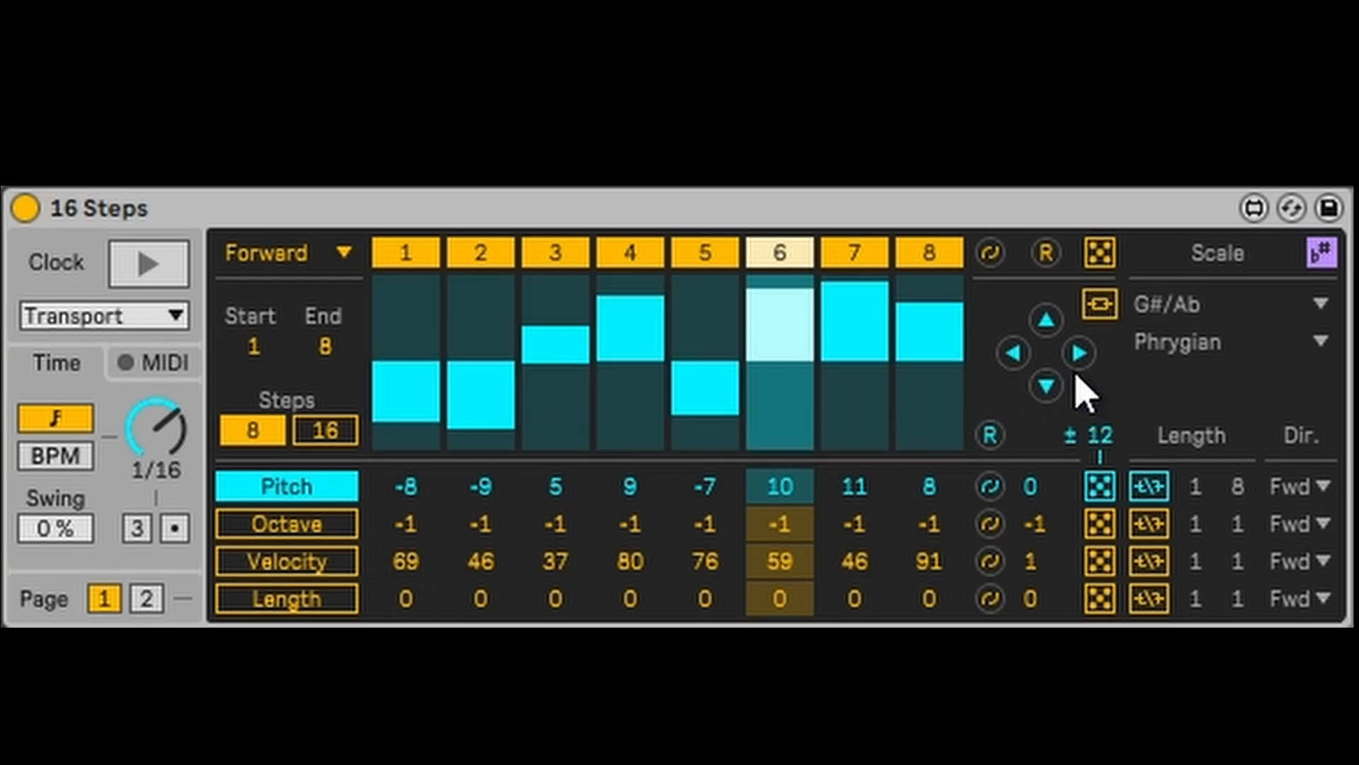
click(1081, 357)
click(1081, 354)
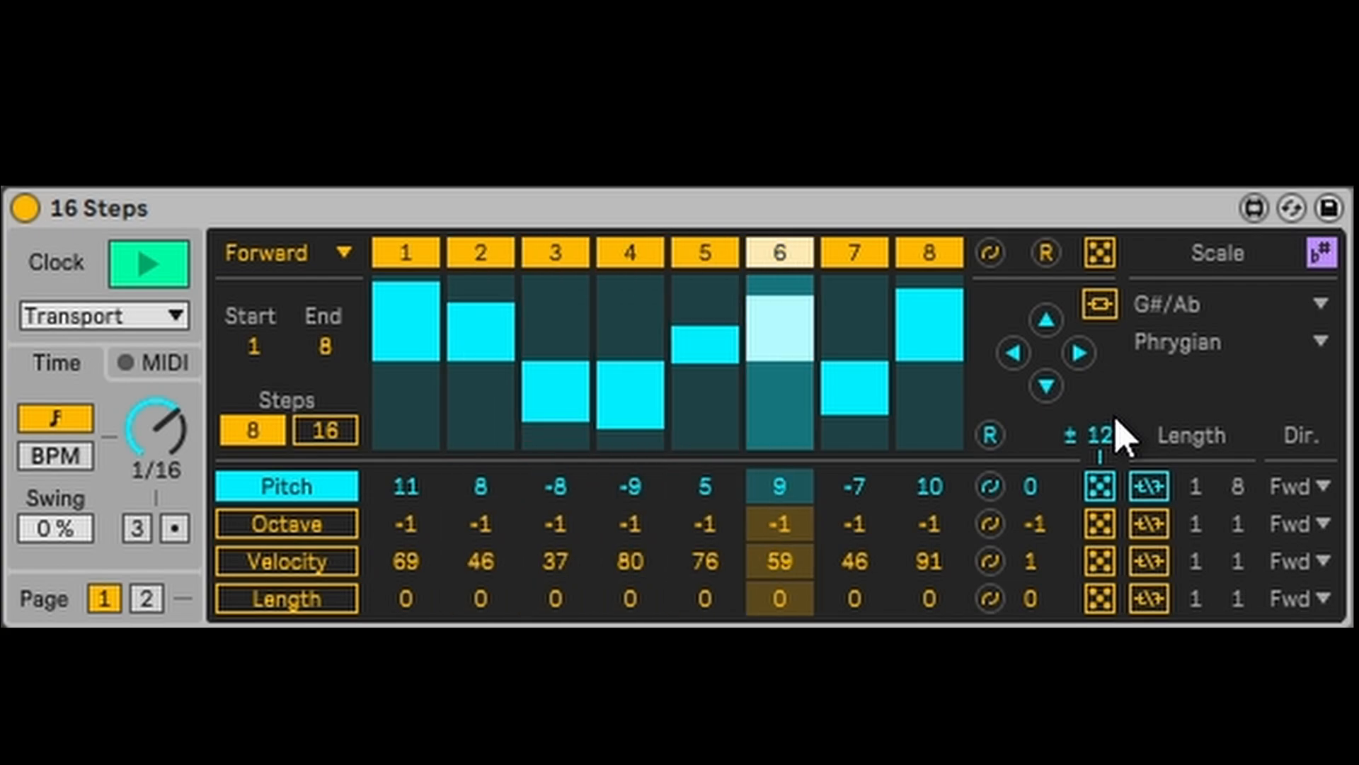
click(1048, 384)
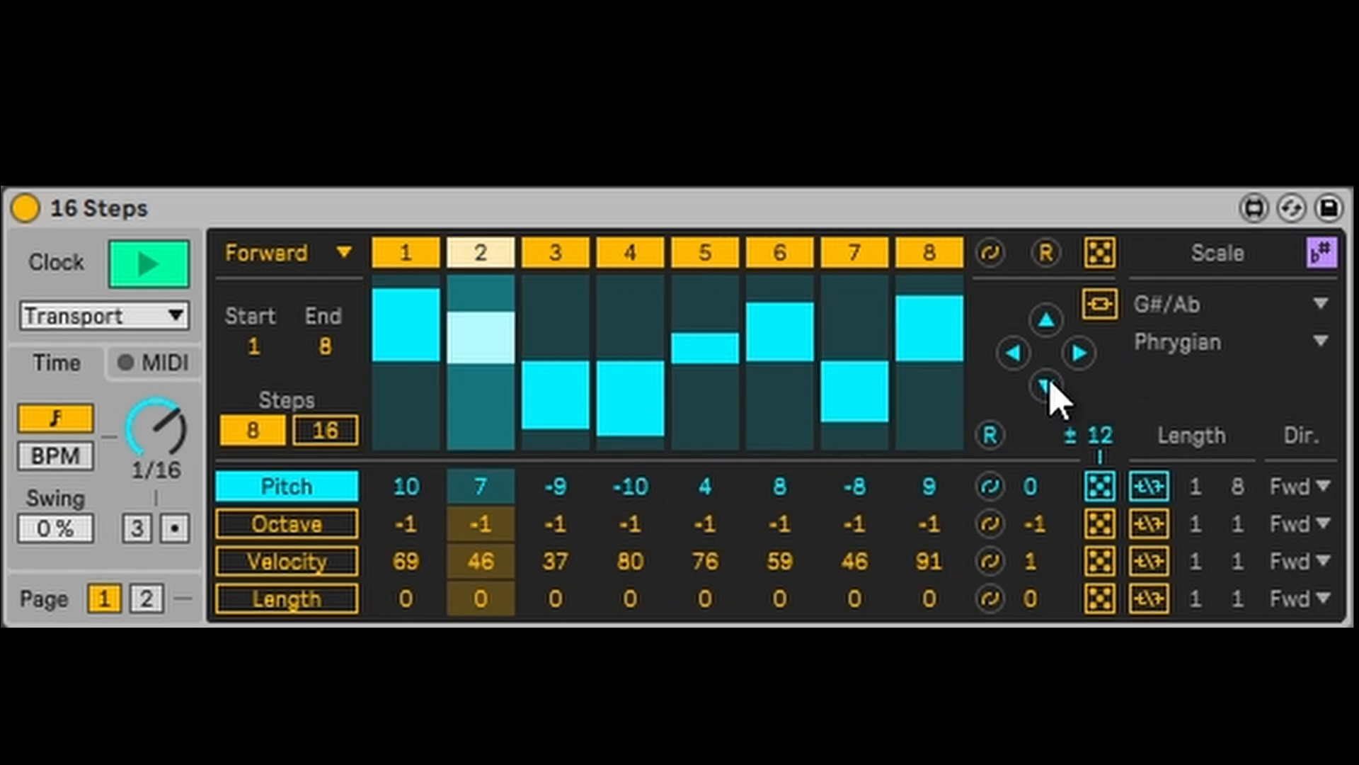
click(1046, 320)
click(1047, 320)
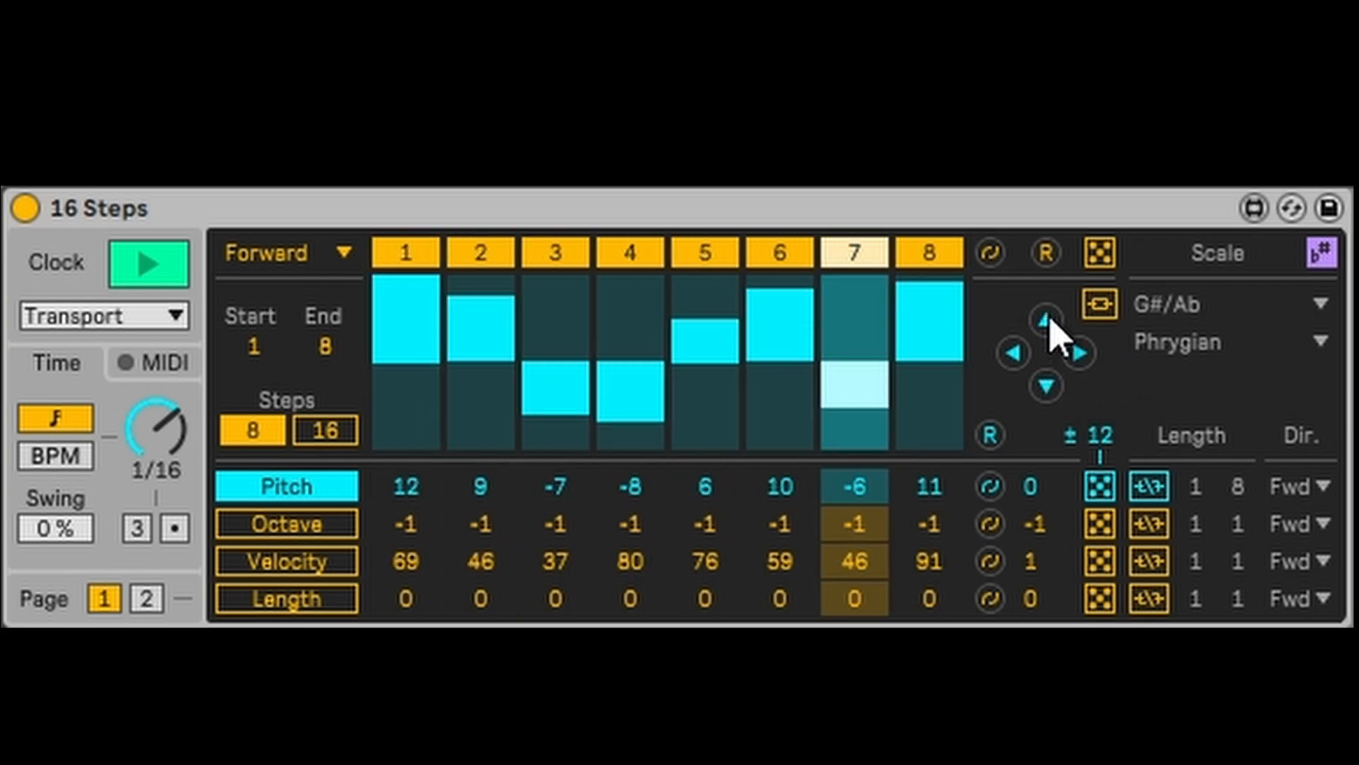
click(1047, 386)
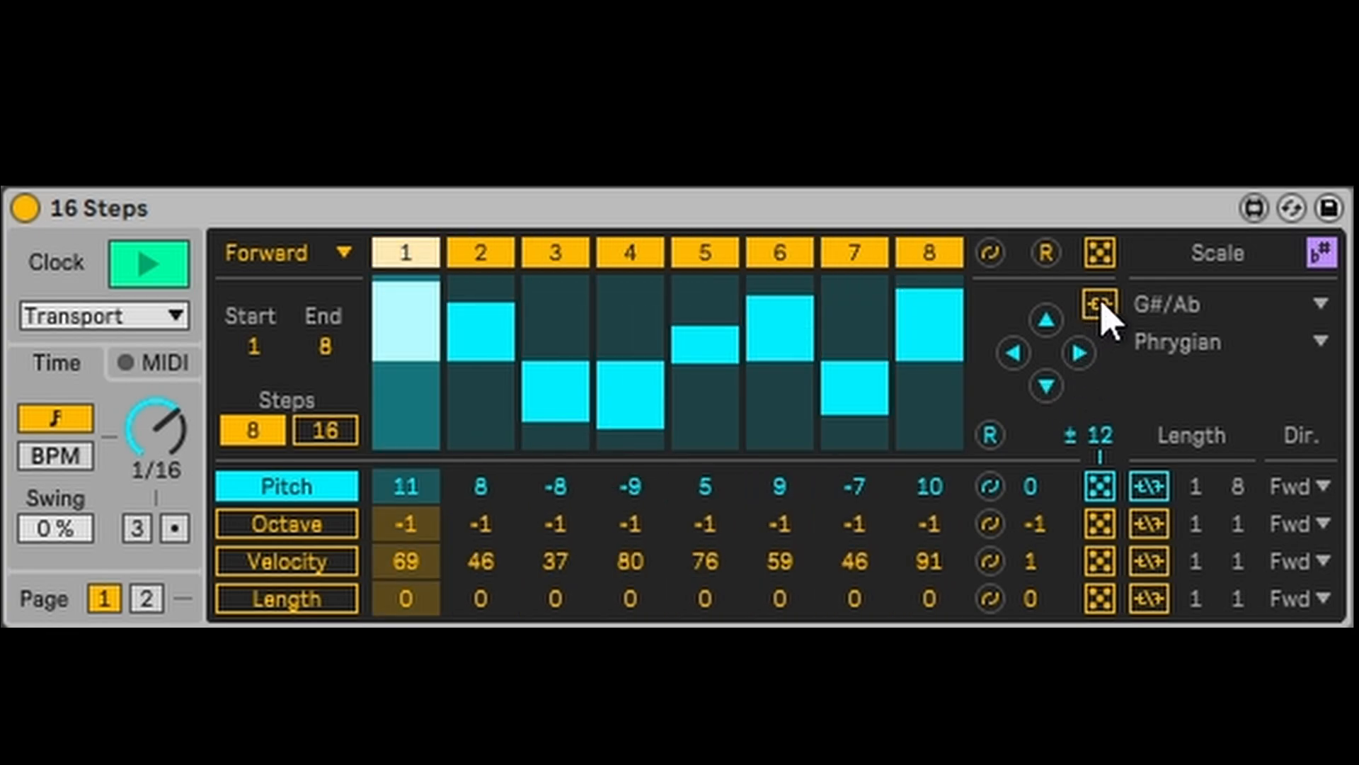
key(space)
Draw note lengths of 100, 11, 28, 41, 15, 33 and 47 on steps 1 to 7, listening during playback
click(324, 610)
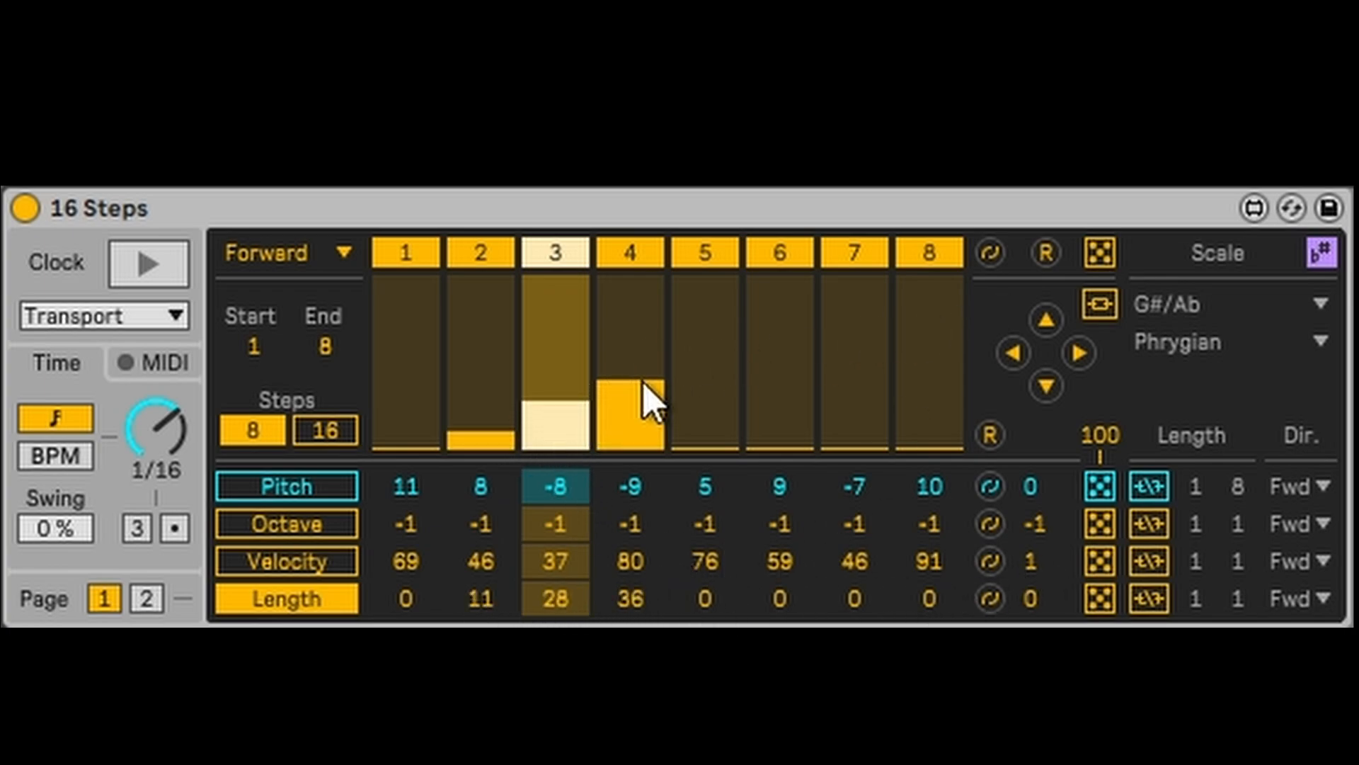
key(space)
drag(642, 381, 886, 370)
drag(725, 400, 732, 427)
drag(386, 392, 404, 234)
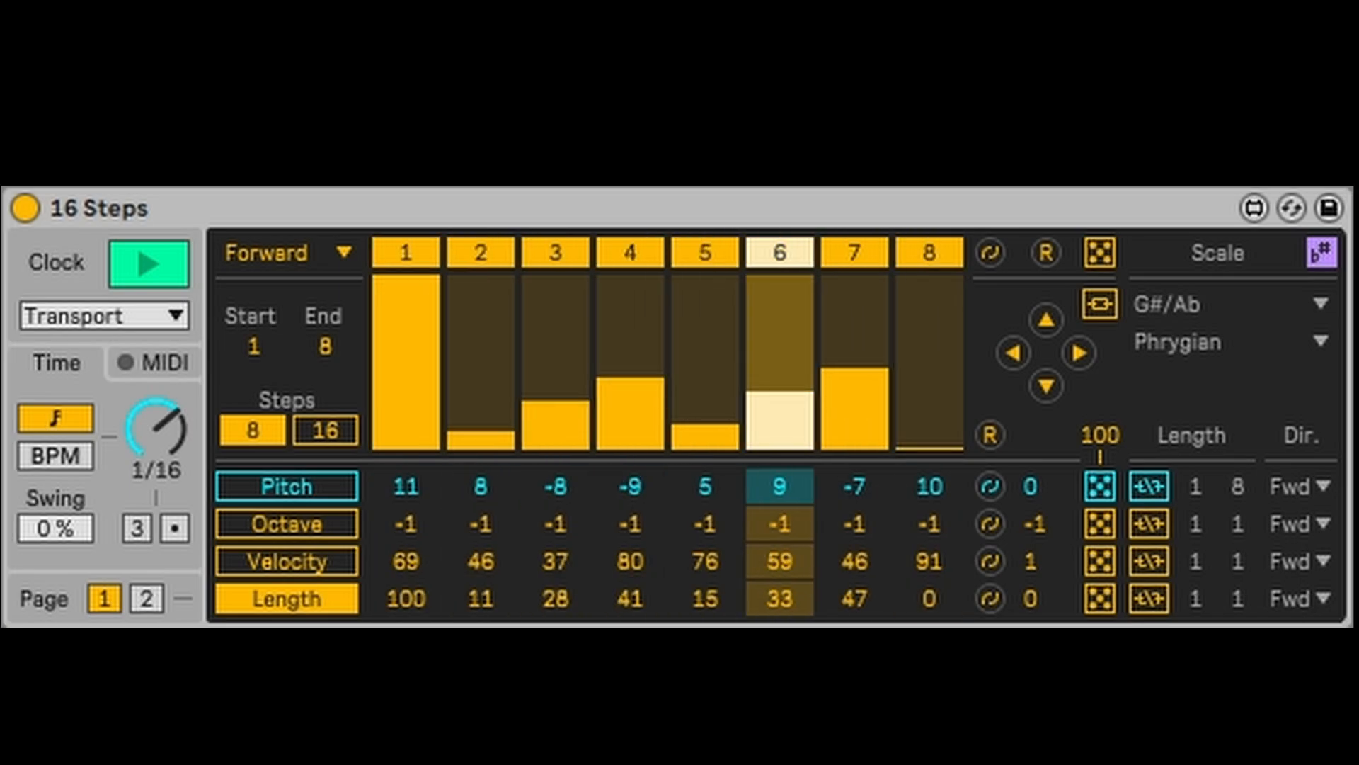
key(space)
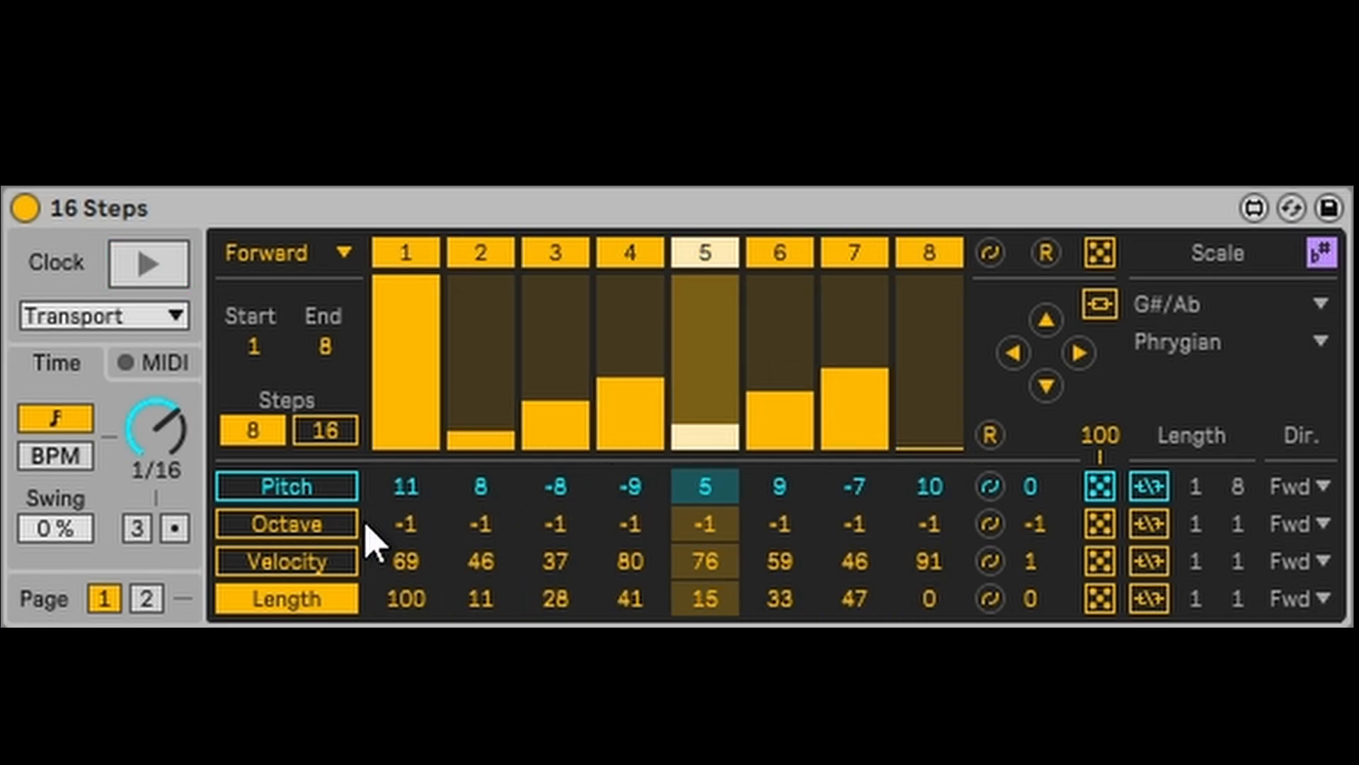
Give the Velocity lane its own loop over steps 1 to 3 and listen to it against the other lanes
click(294, 565)
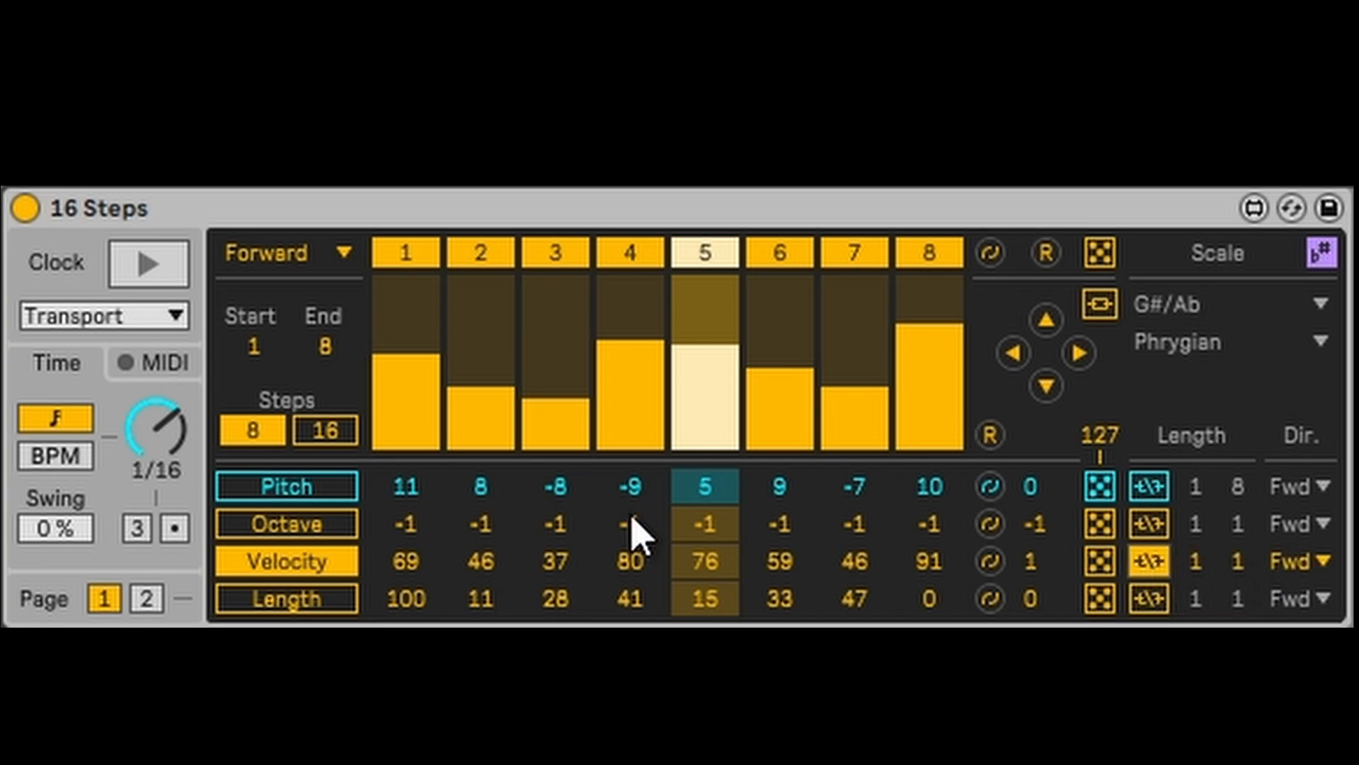
key(space)
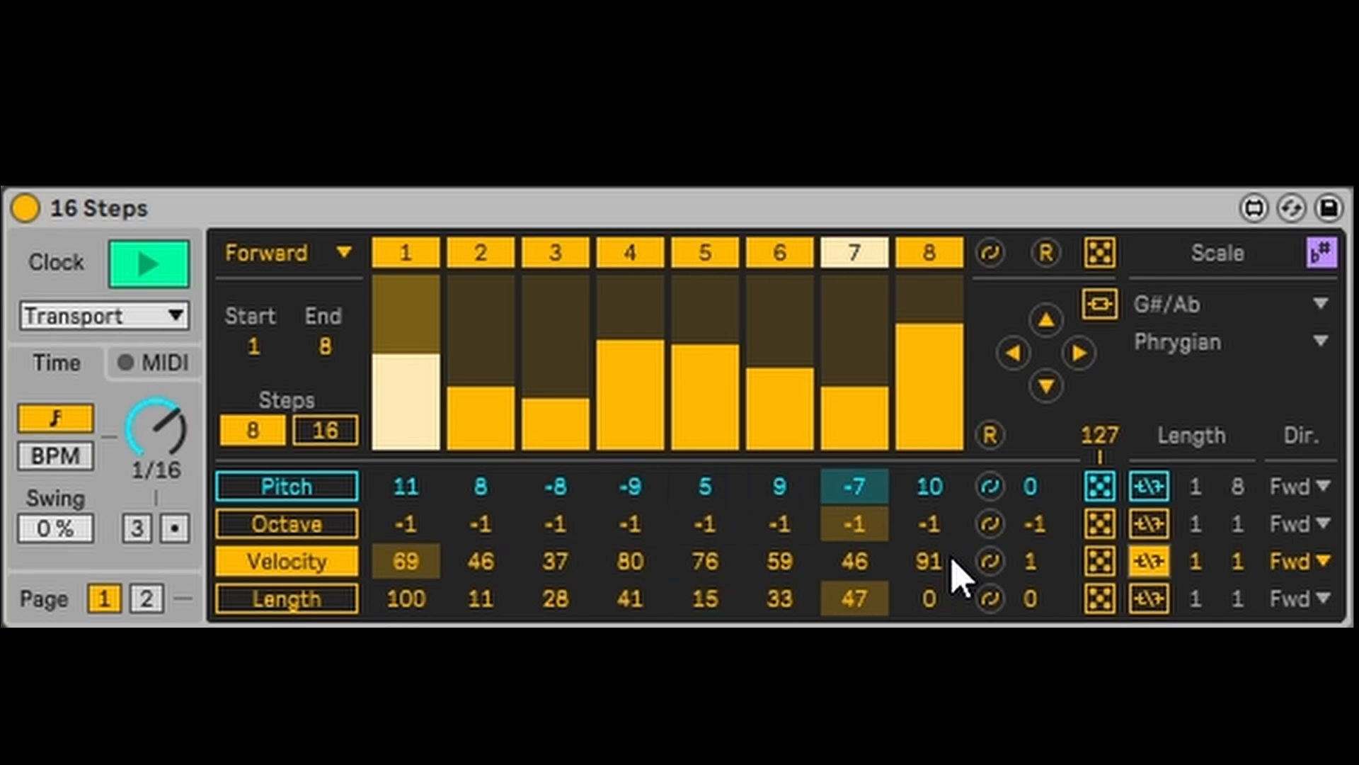
click(1240, 565)
drag(1240, 564, 1240, 548)
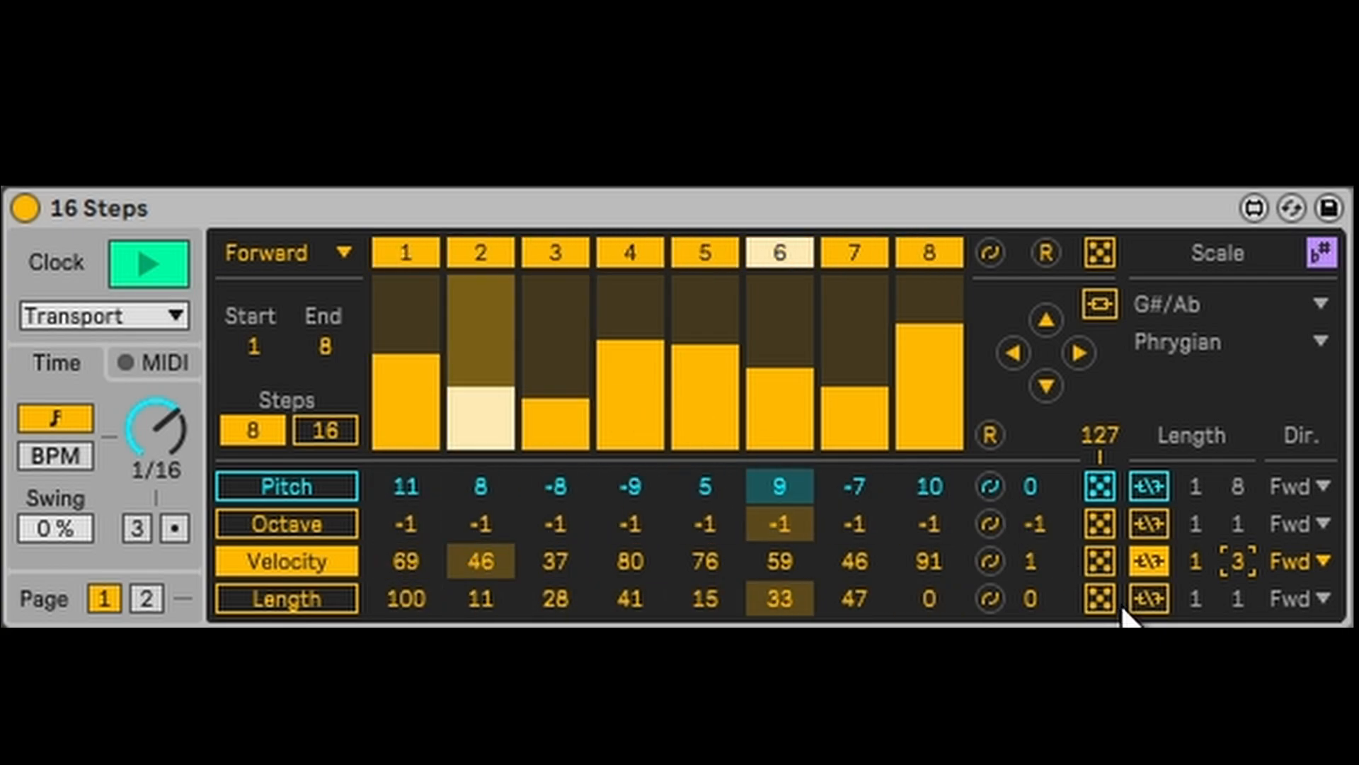
key(space)
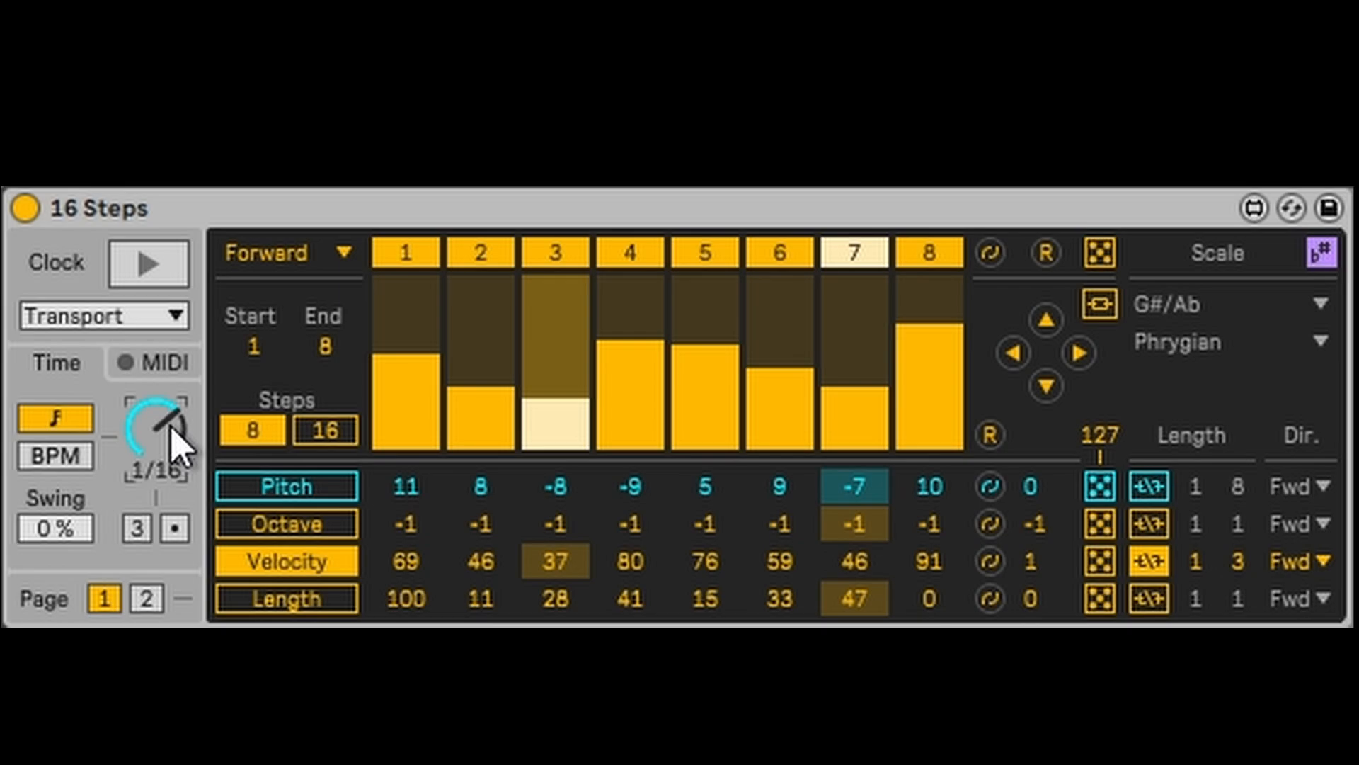
Try different clock rates such as 1/8 during playback and return the rate to 1/16
key(space)
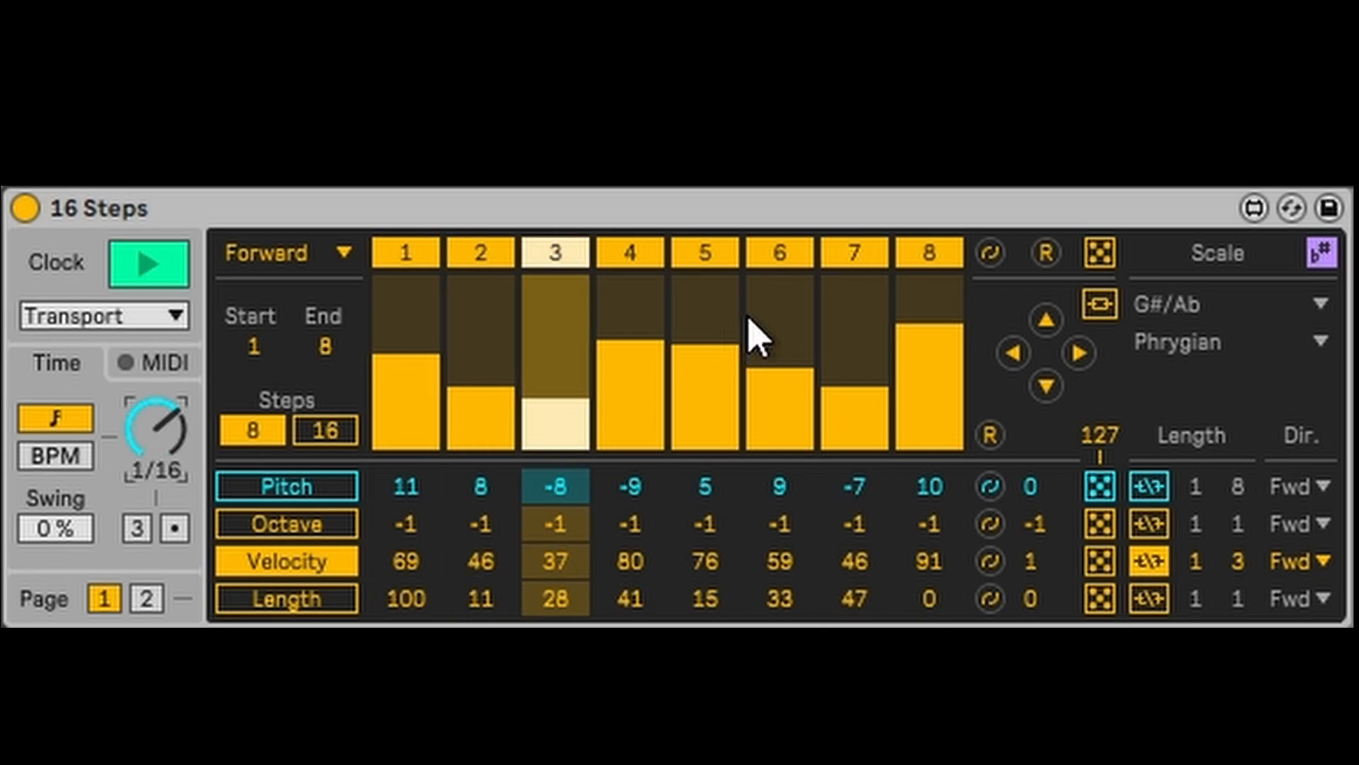
key(Down)
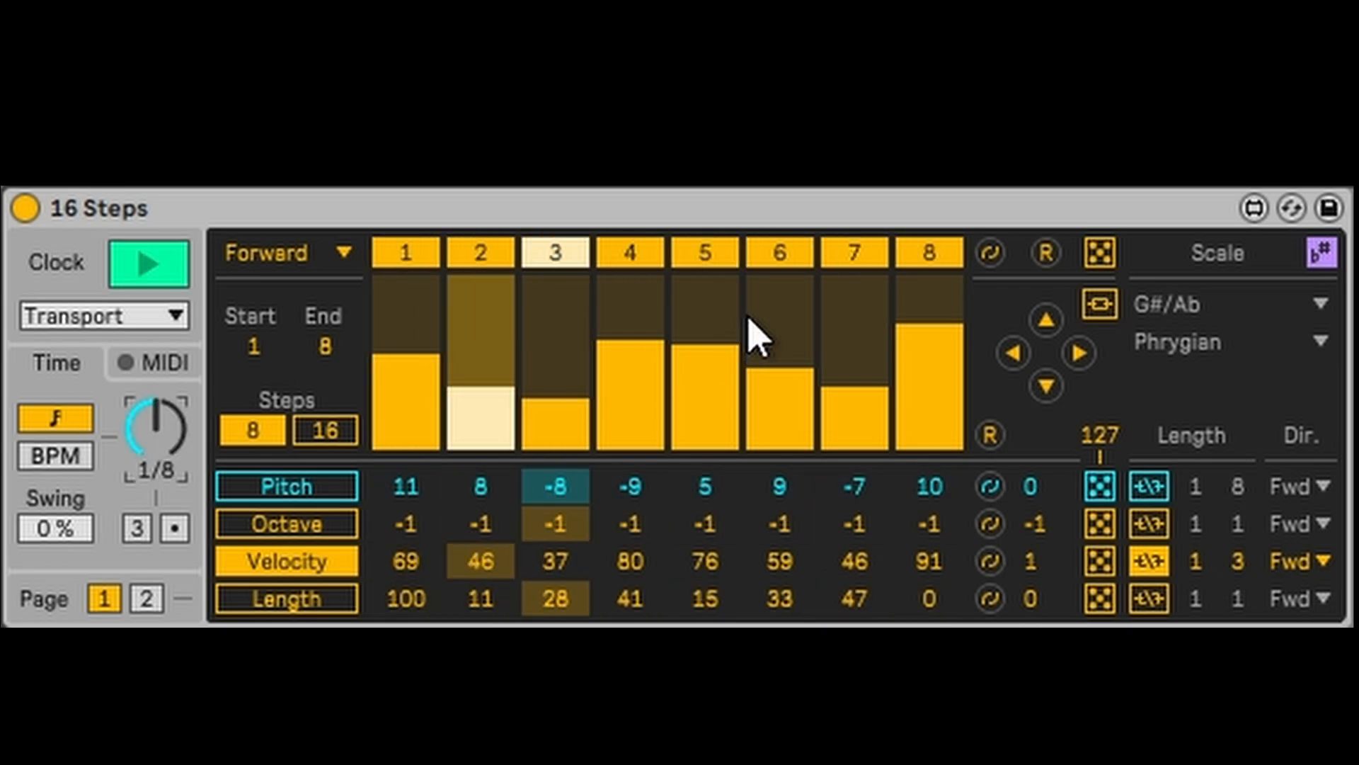
key(Up)
key(Up)
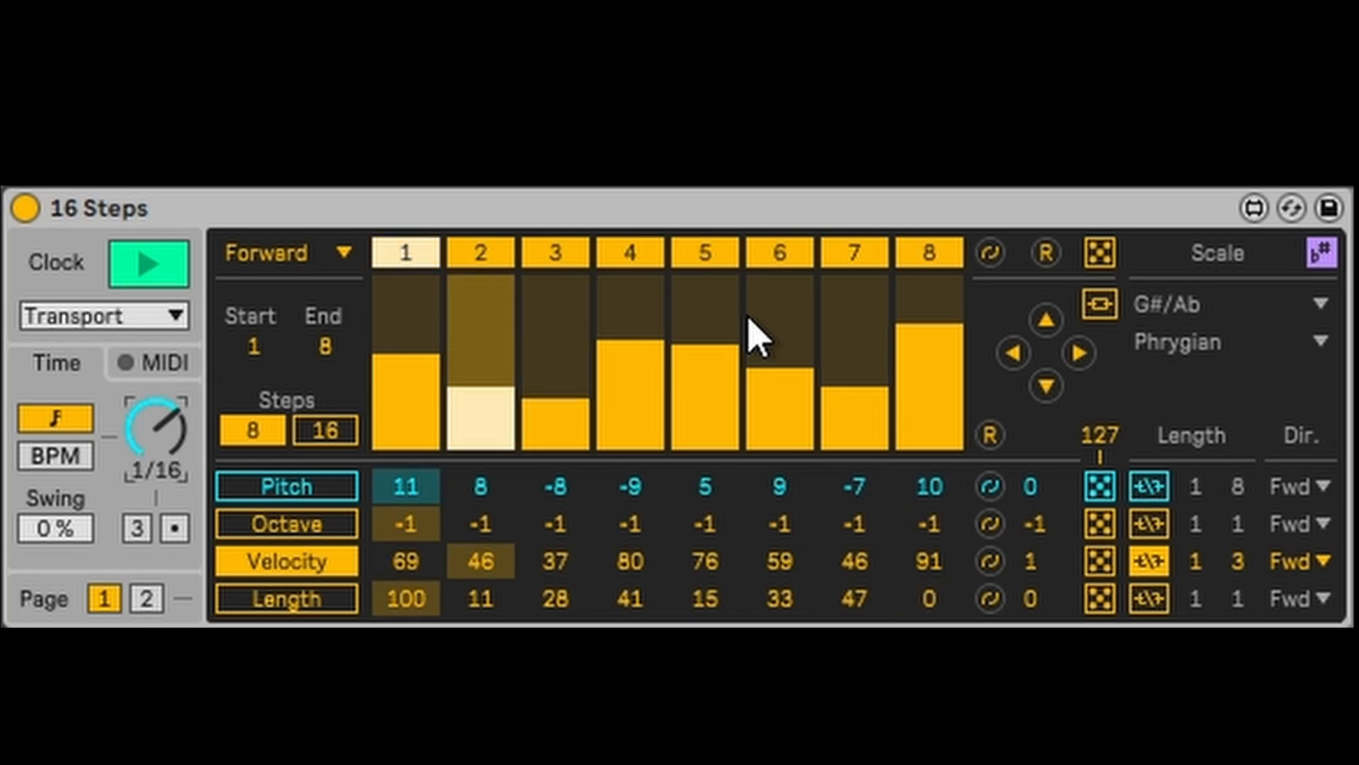
key(Down)
key(Down)
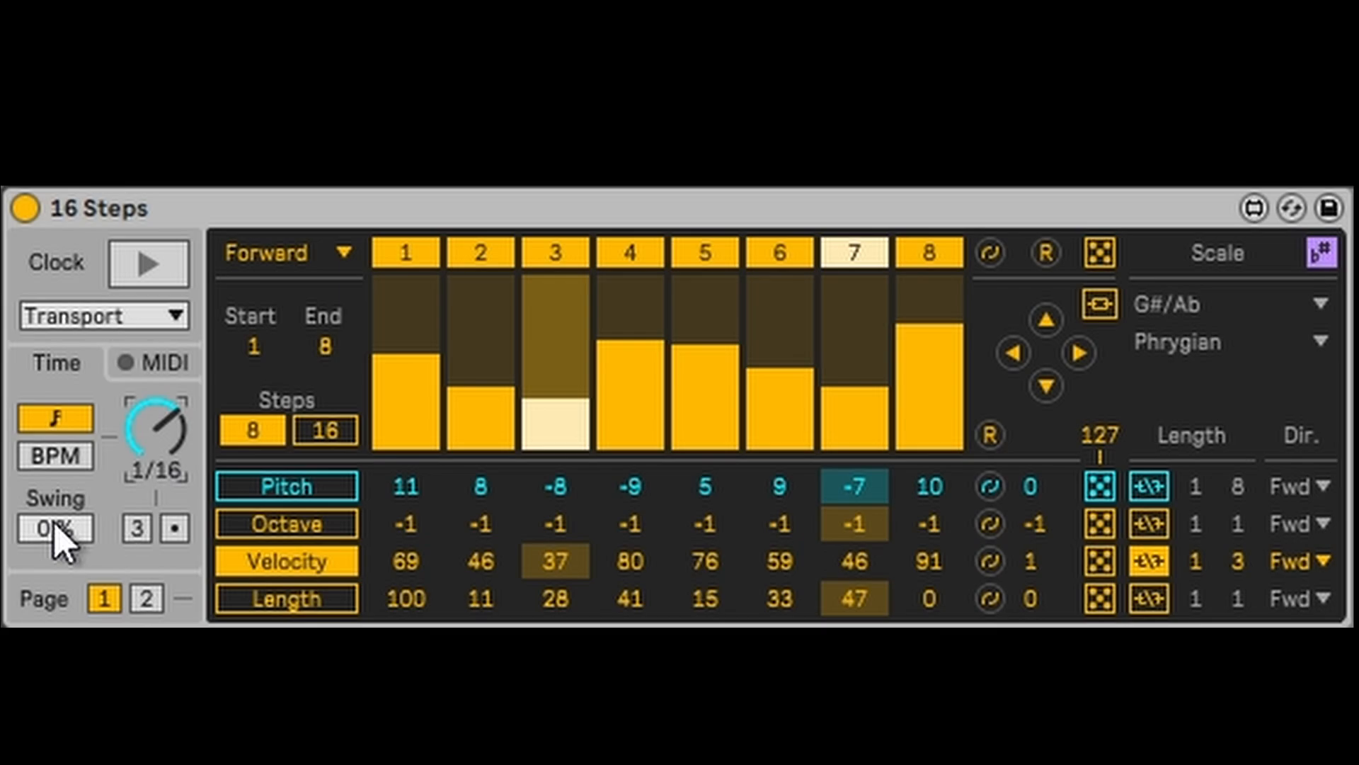
Play the pattern and raise the swing to 66 %
key(space)
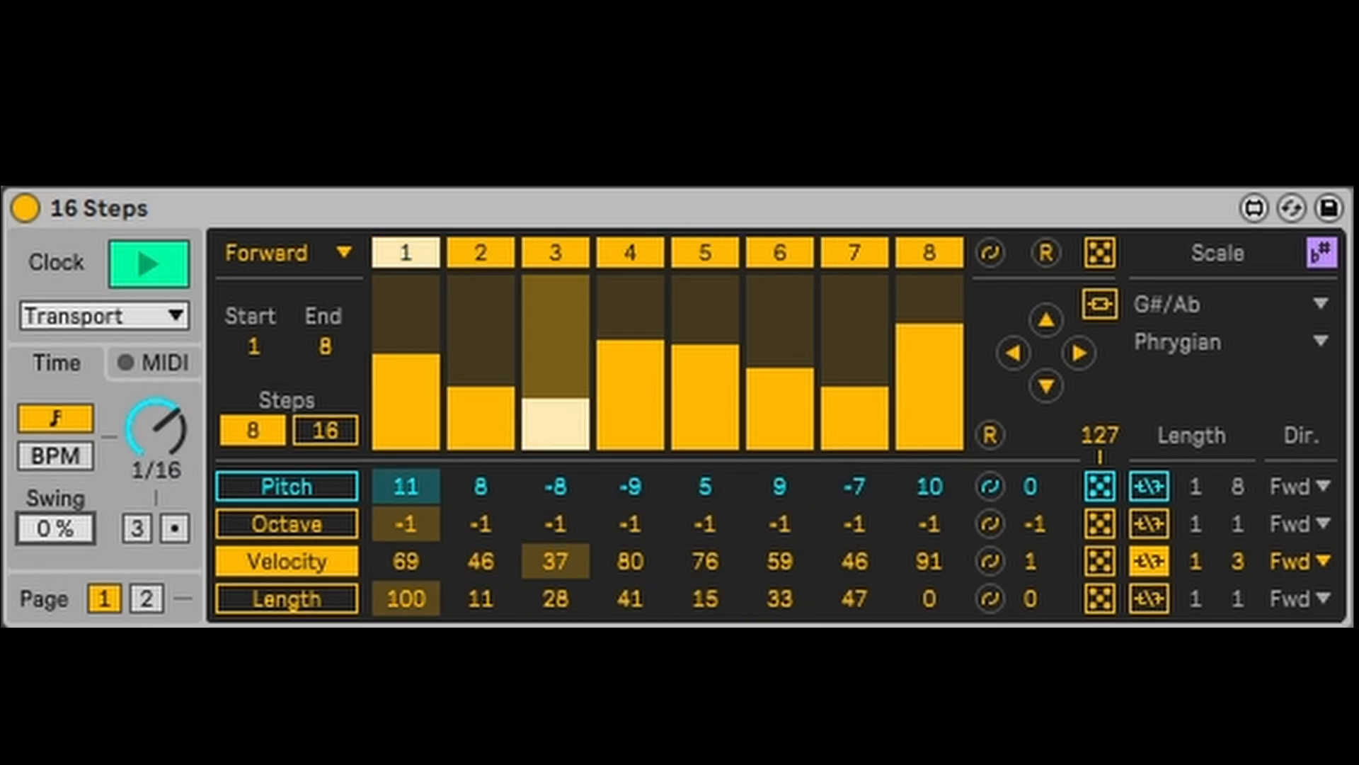
drag(55, 528, 55, 452)
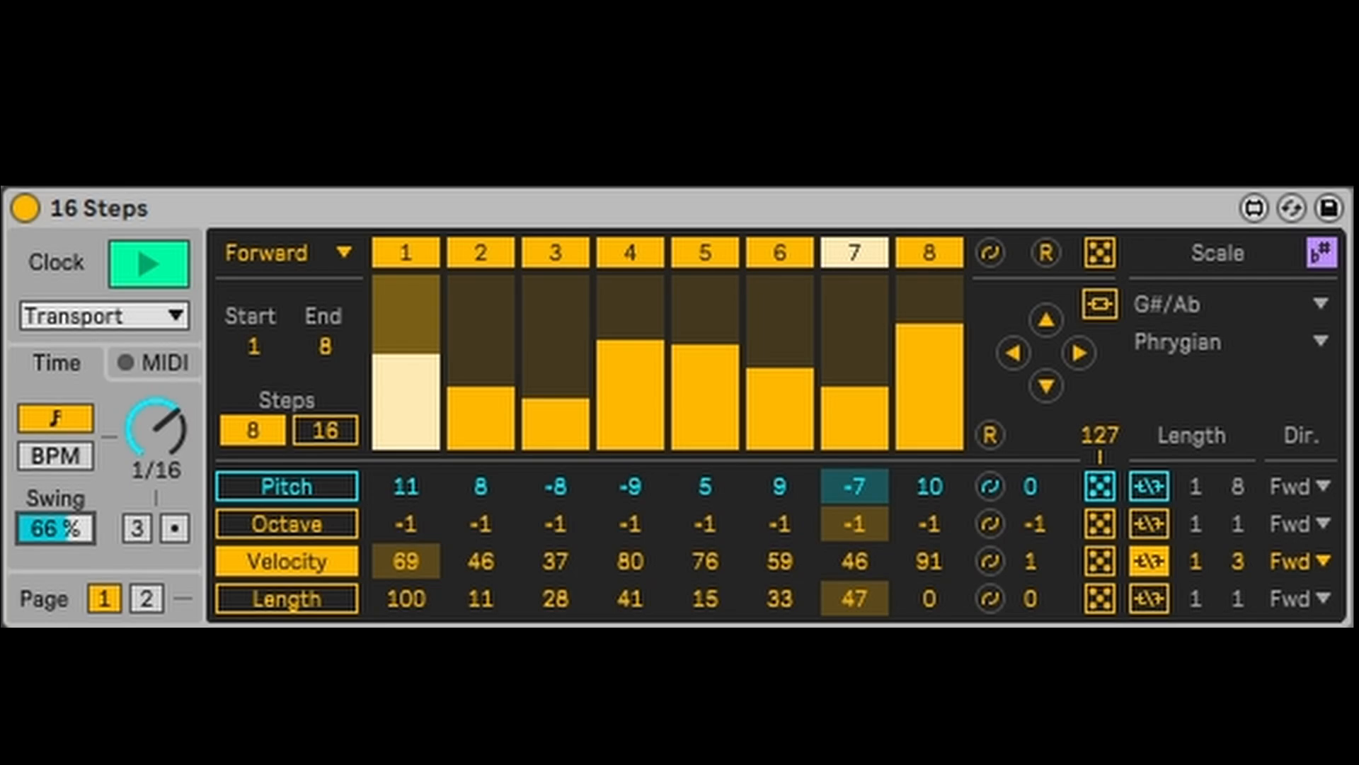
Reset the swing to 0 % and try the triplet and dotted clock timings during playback
double_click(54, 524)
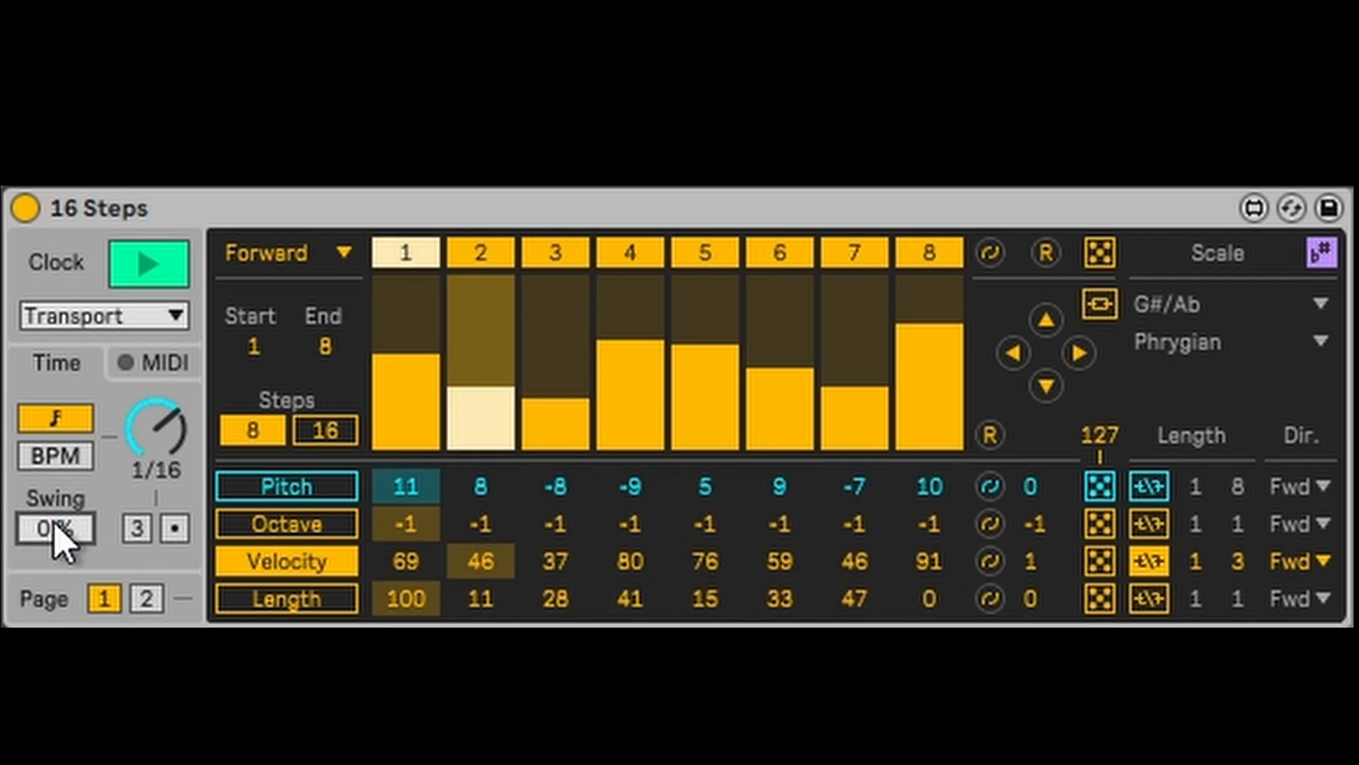
click(129, 527)
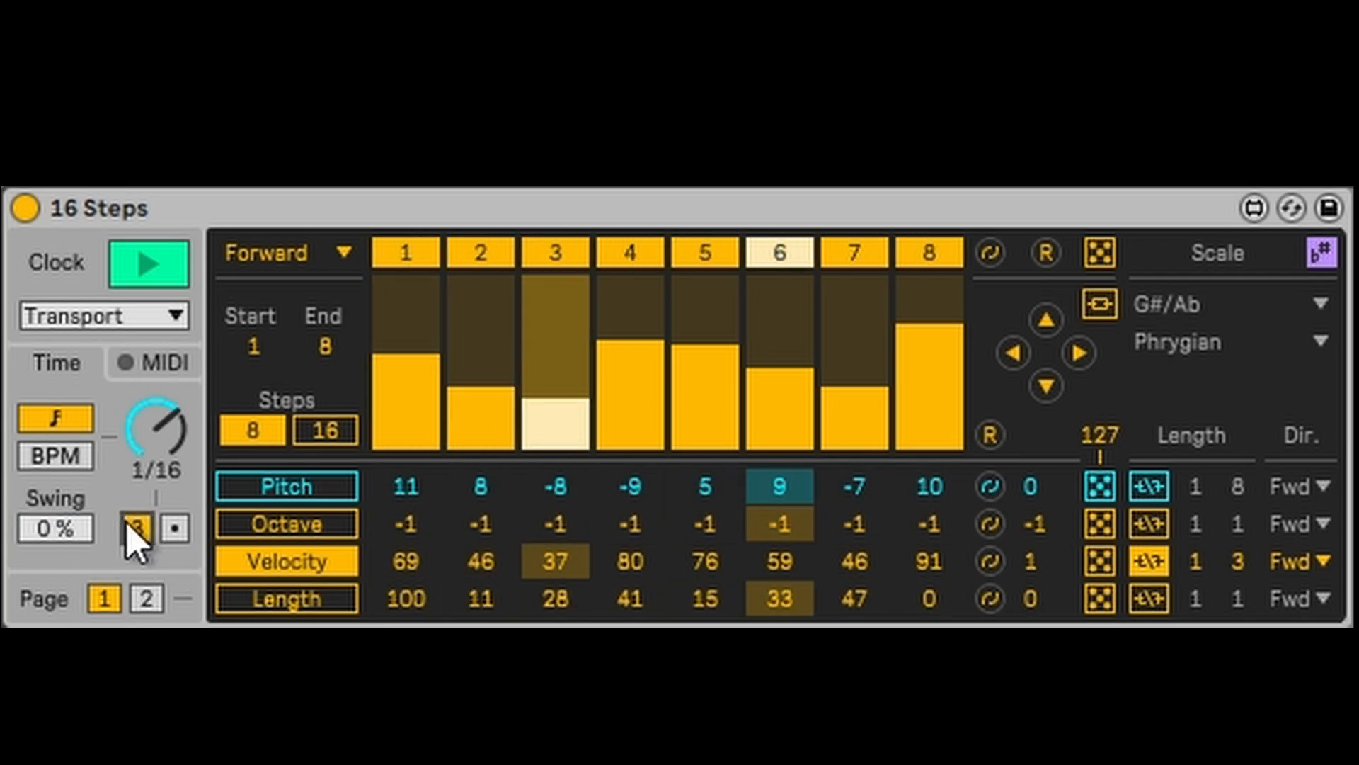
click(176, 528)
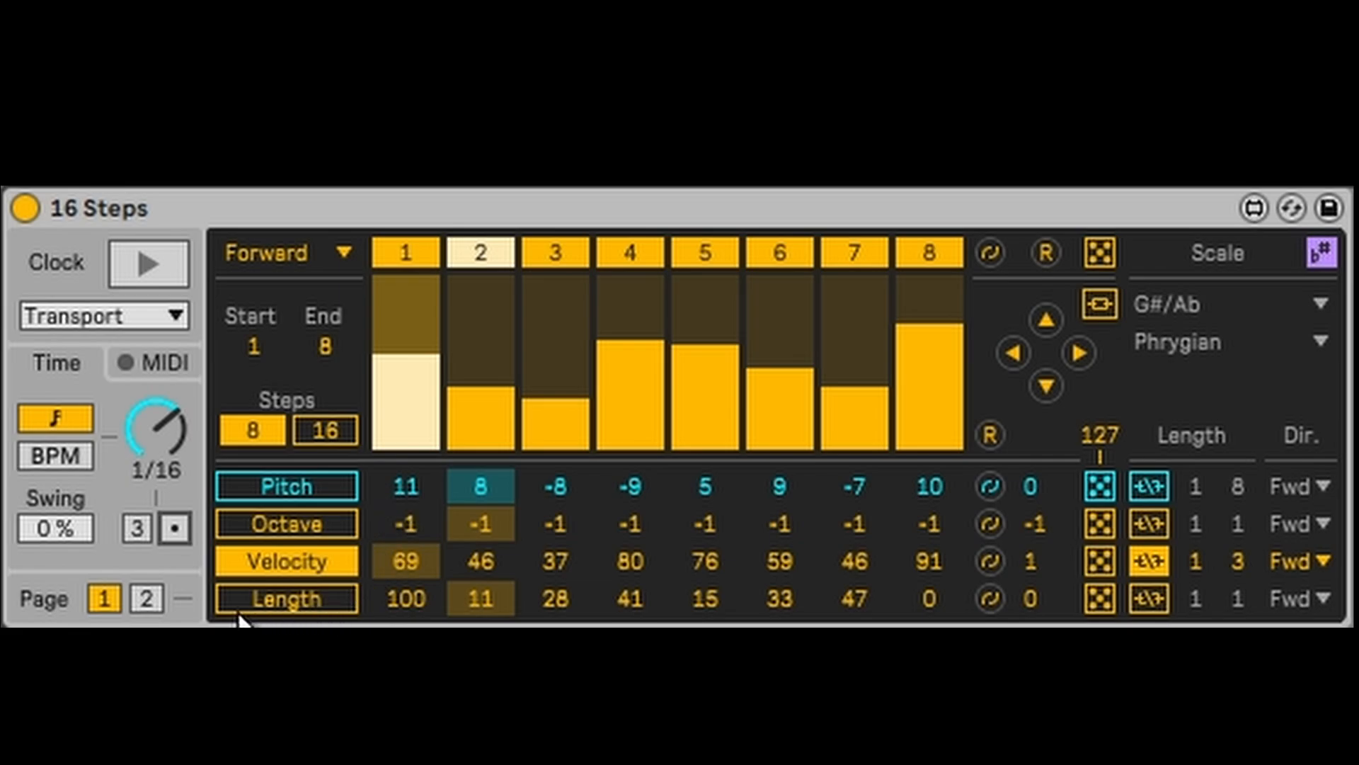
Draw time shifts of 29, 33, 52, 76, 68 and 49 on steps 3 to 8 and slow the clock rate to 1/8
click(145, 599)
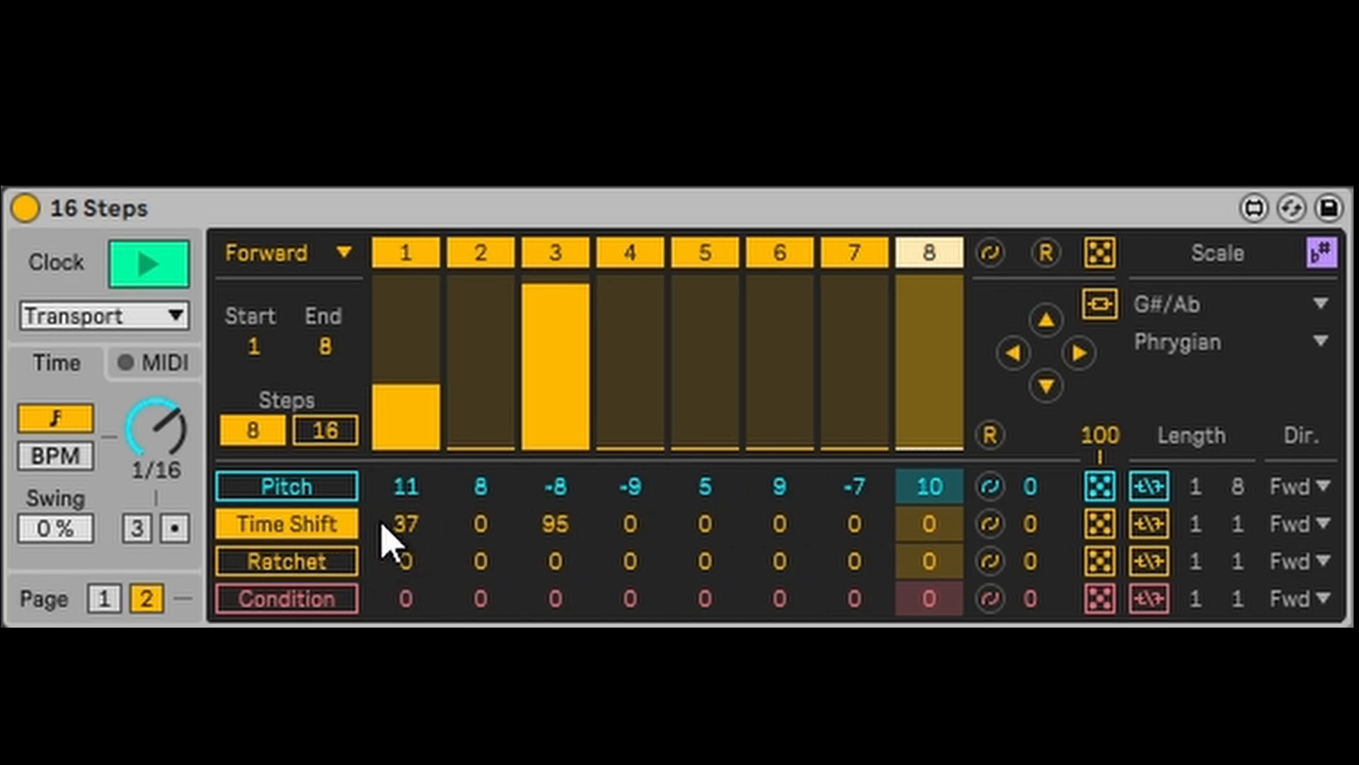
click(543, 425)
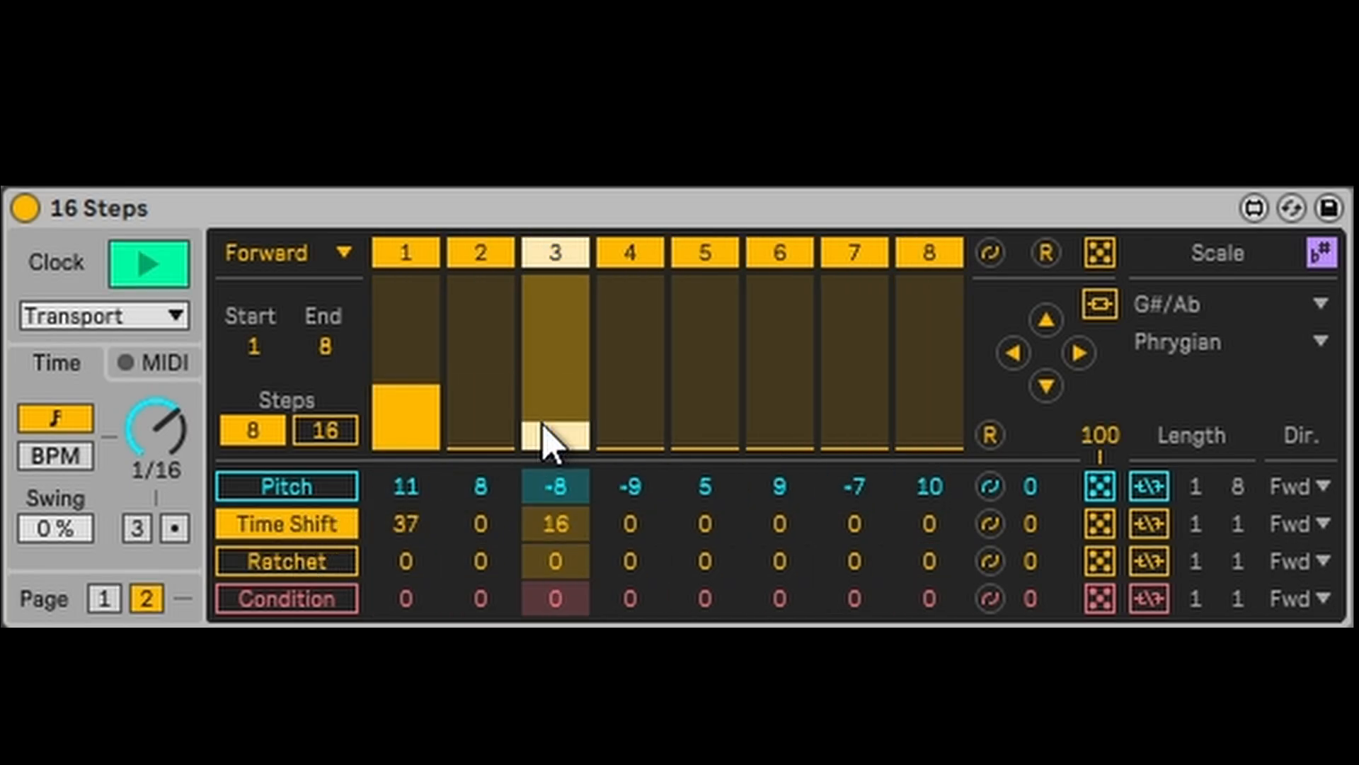
mouse_move(545, 439)
mouse_down()
mouse_move(889, 328)
mouse_move(920, 380)
mouse_up()
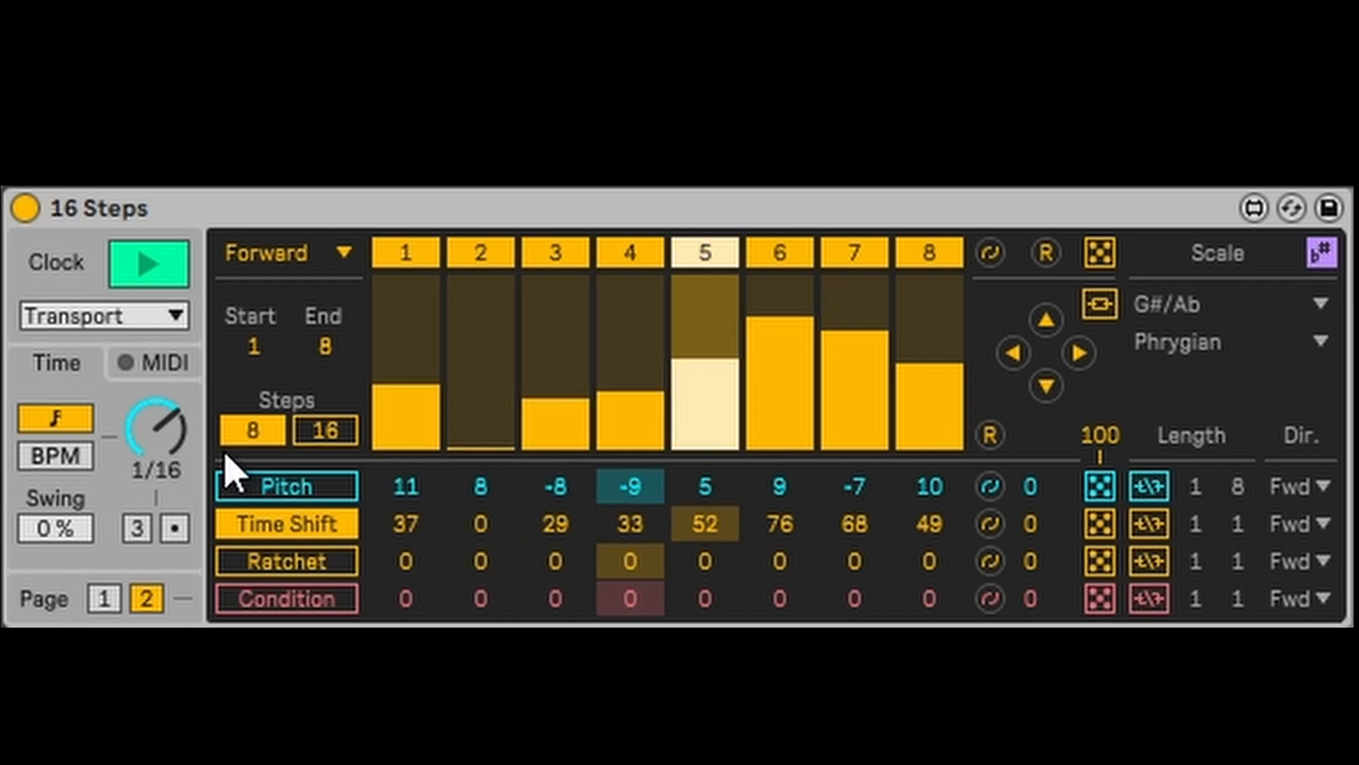
drag(155, 436, 154, 460)
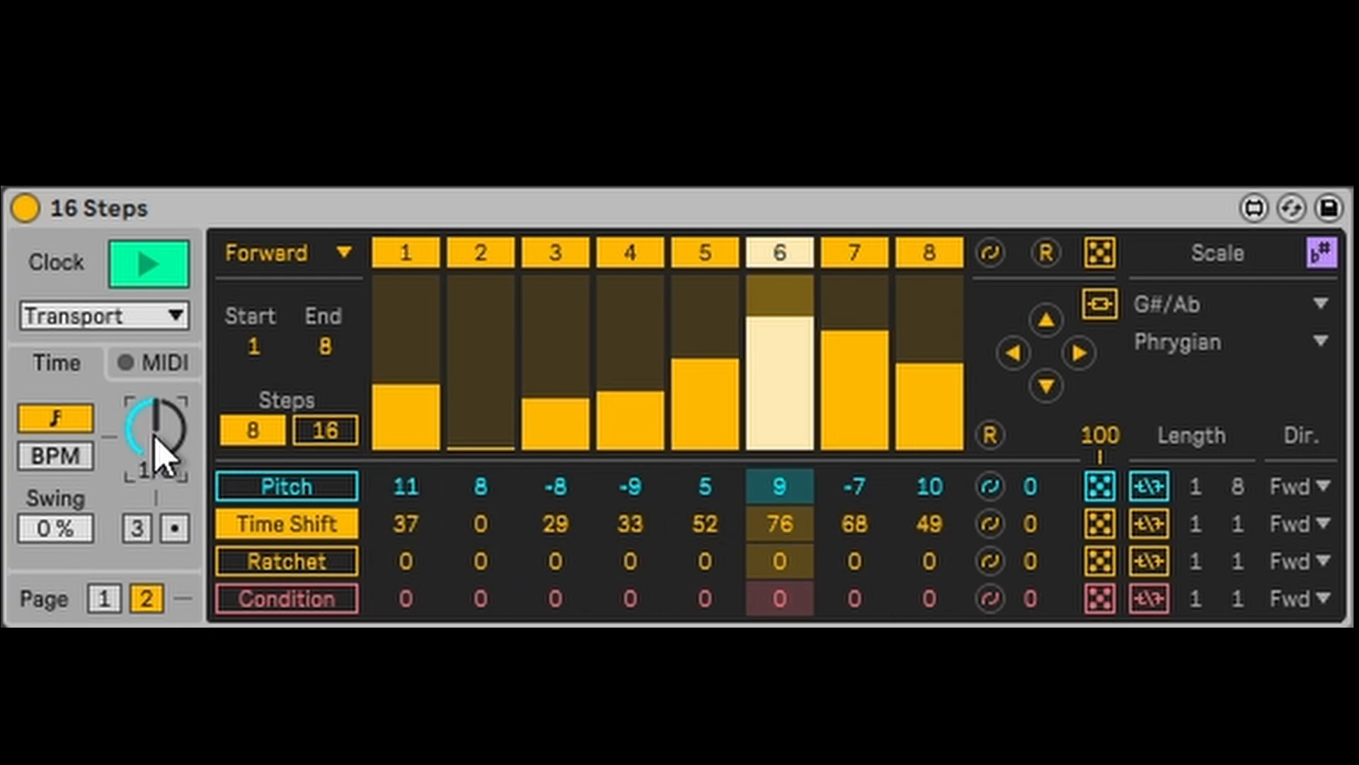
key(space)
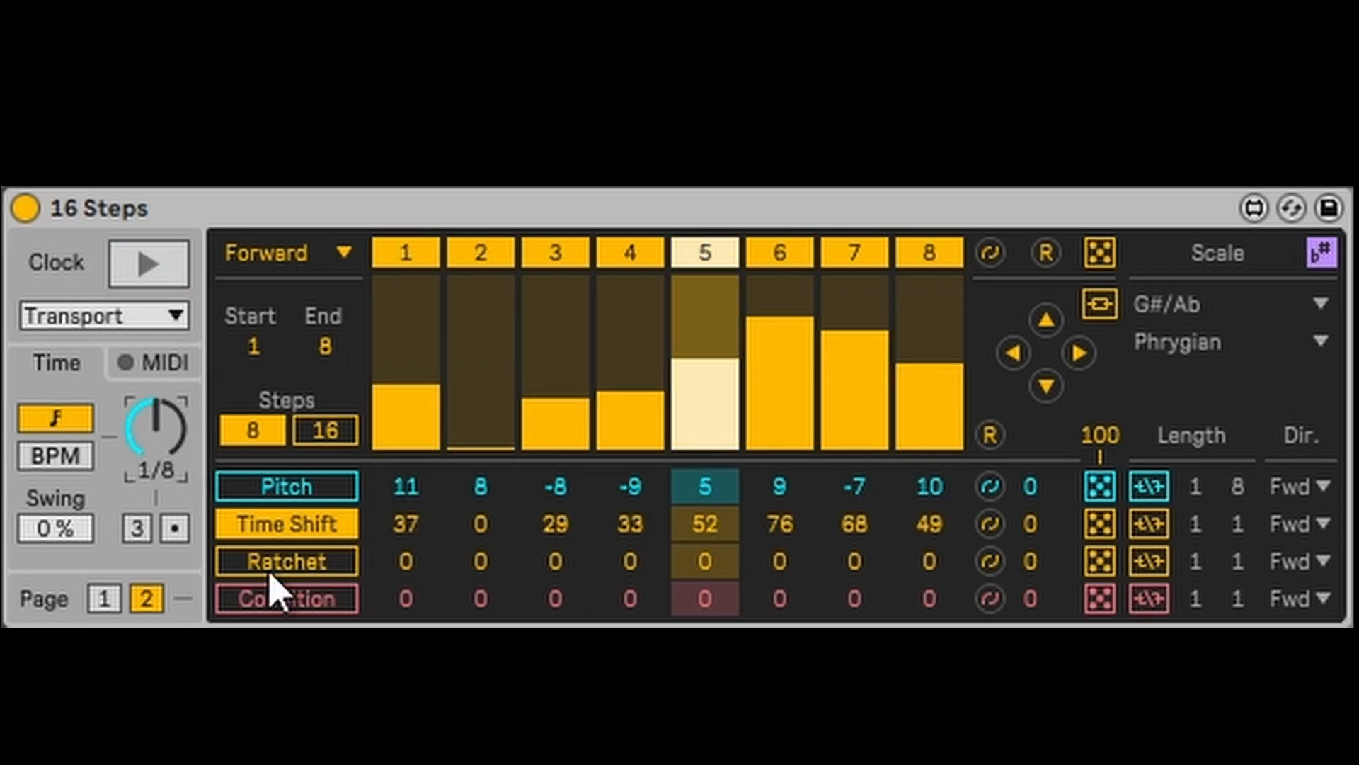
Draw ratchets of 2, 2, 2, 1, 2, 1, 2 and 2 during playback and set the whole Ratchet lane to 1
click(297, 567)
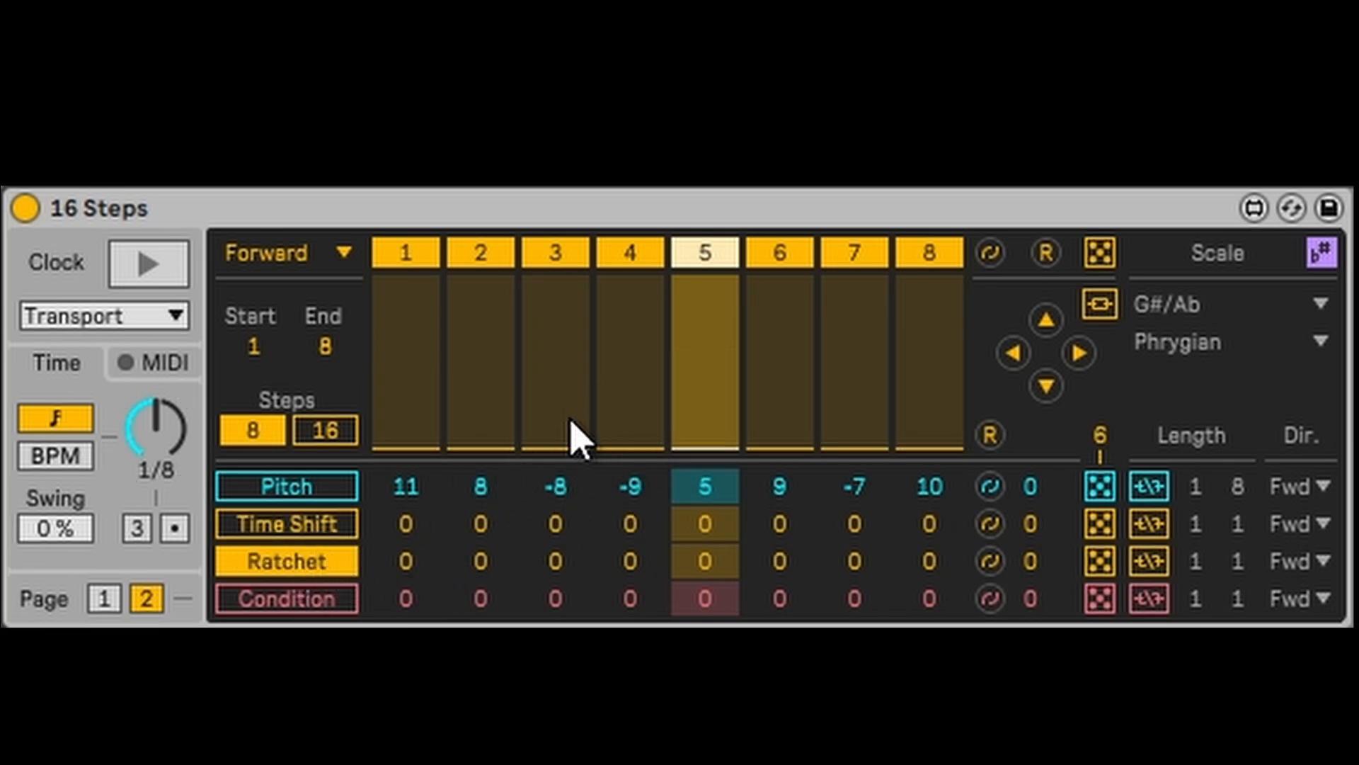
key(space)
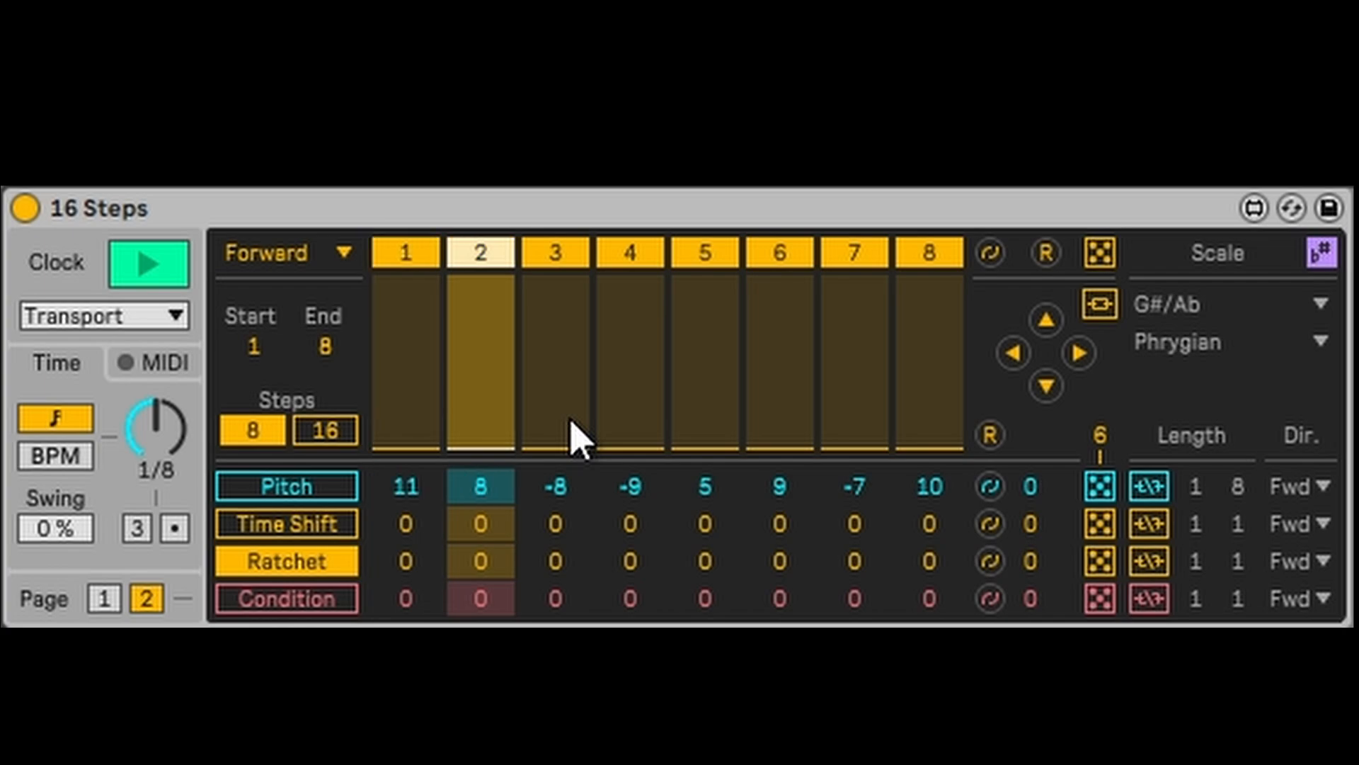
mouse_move(742, 444)
mouse_down()
mouse_move(719, 446)
mouse_move(731, 349)
mouse_move(715, 407)
mouse_move(729, 262)
mouse_move(728, 425)
mouse_move(394, 416)
mouse_up()
mouse_move(761, 414)
mouse_down()
mouse_move(899, 424)
mouse_move(788, 450)
mouse_up()
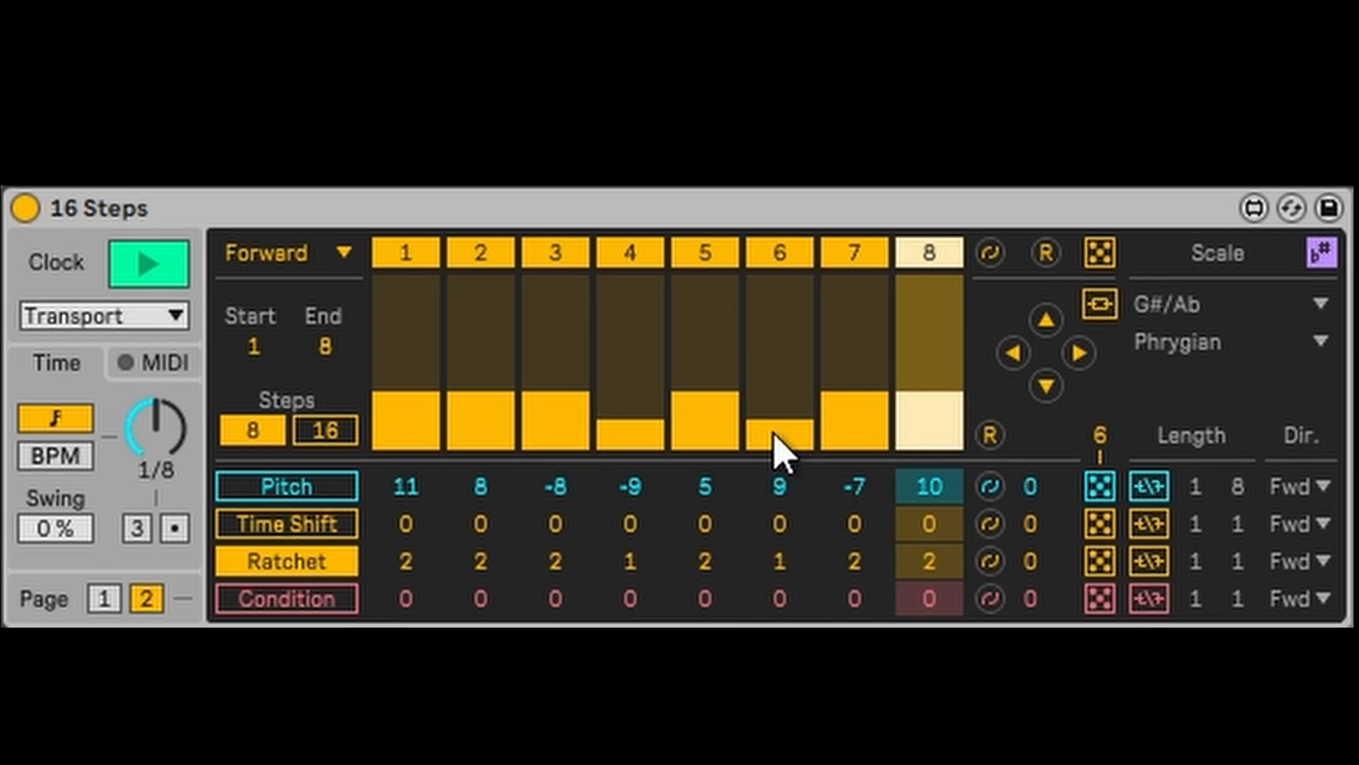
click(985, 567)
drag(1026, 562, 1266, 555)
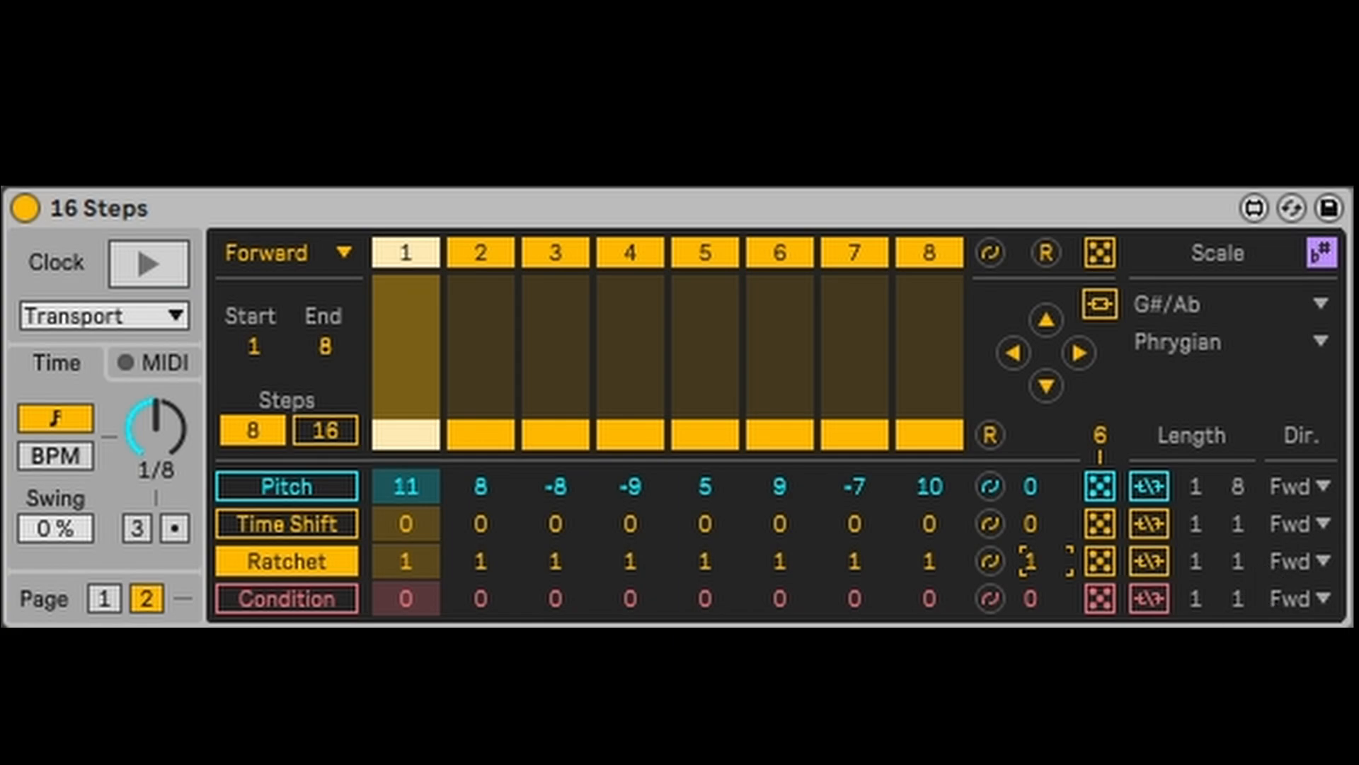
Limit the Ratchet random range to 3, randomize the lane during playback and clear all its values to 0
click(297, 601)
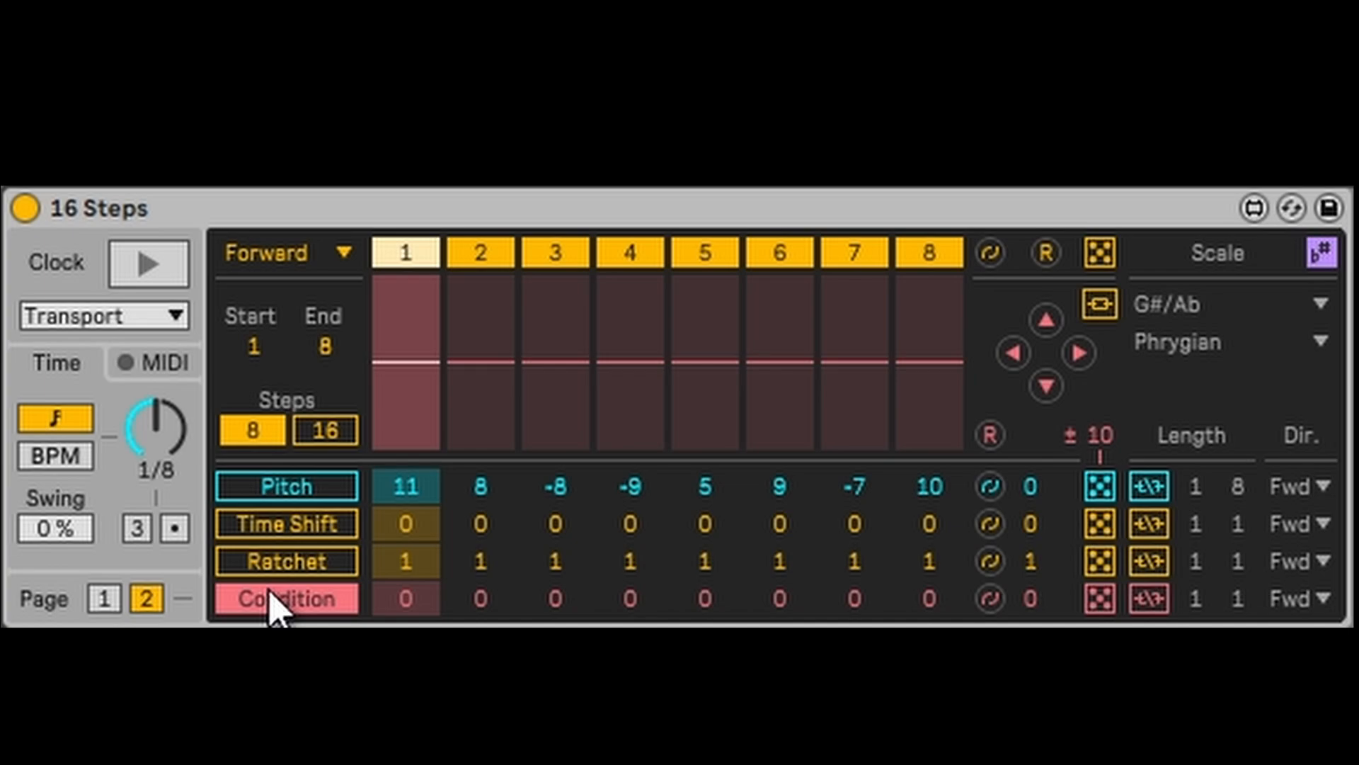
click(286, 561)
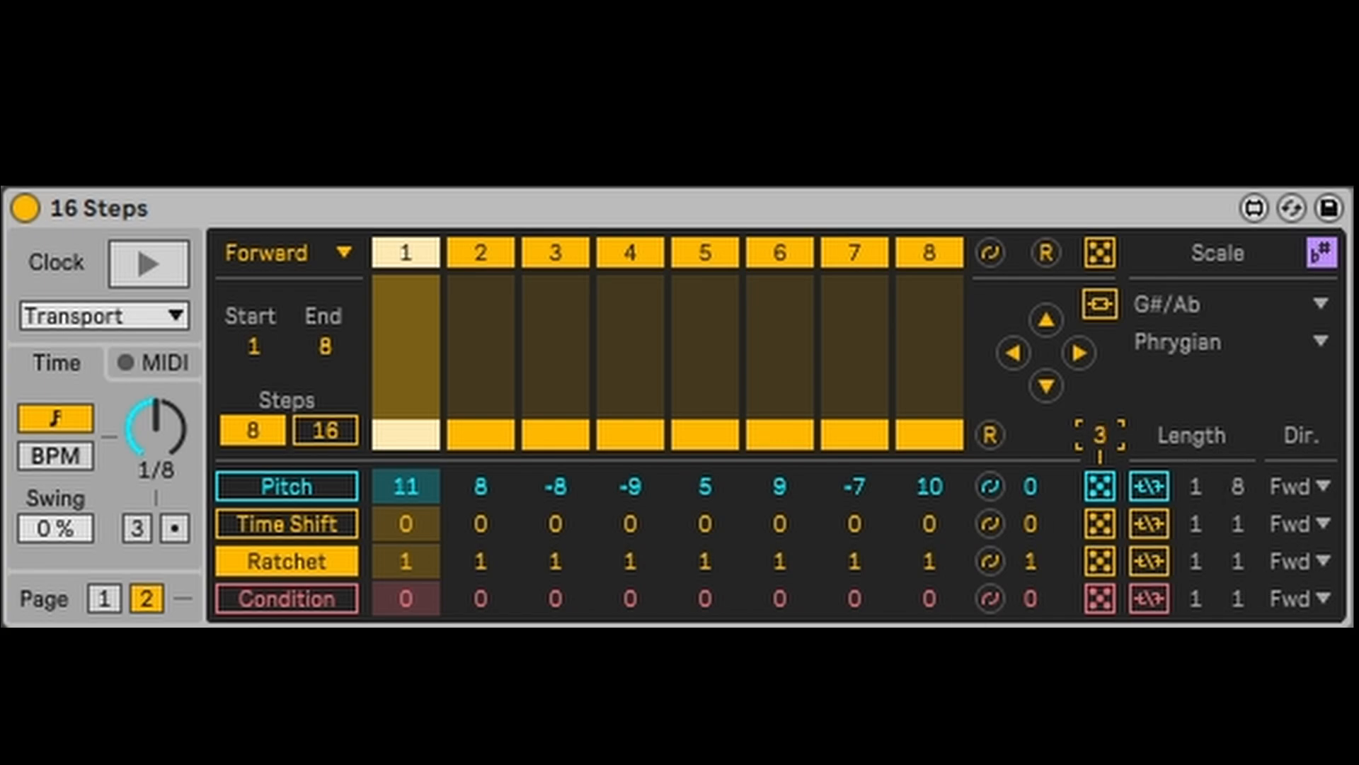
key(space)
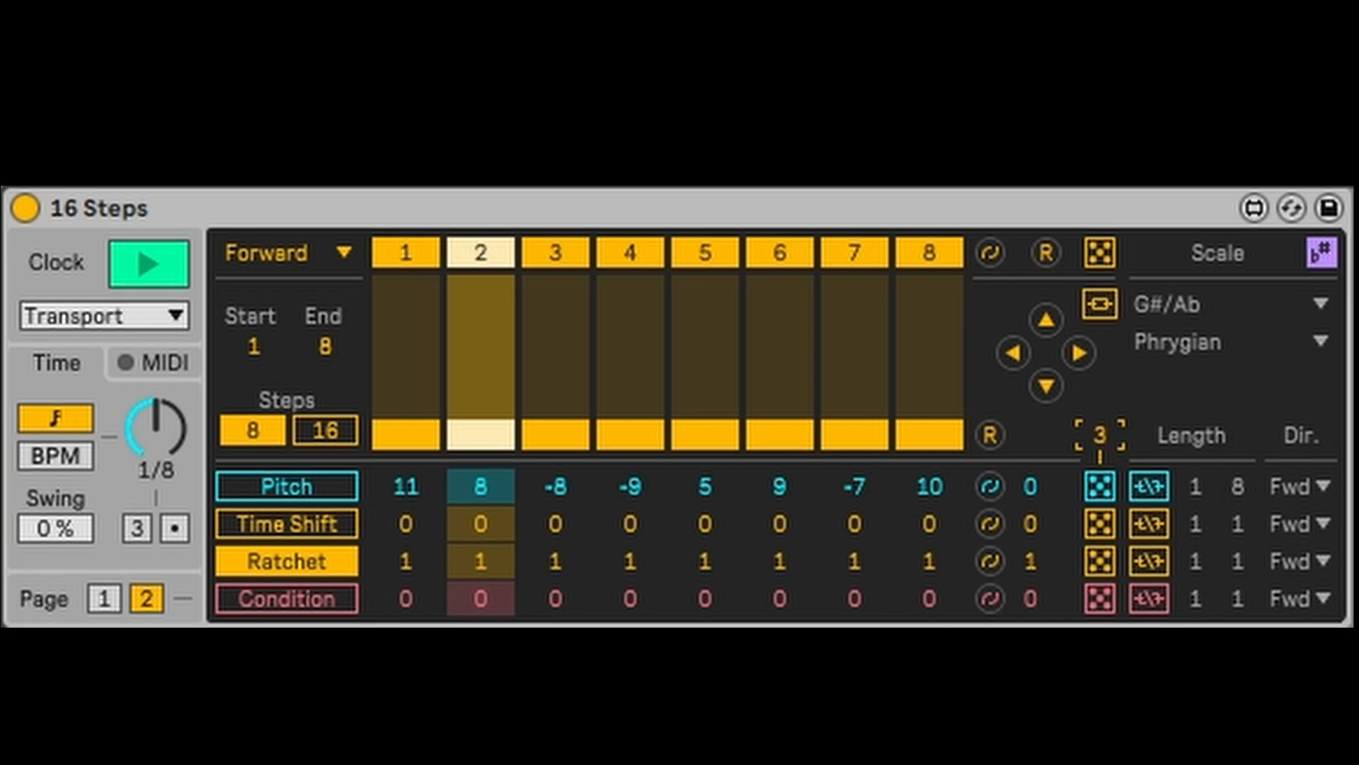
click(1105, 566)
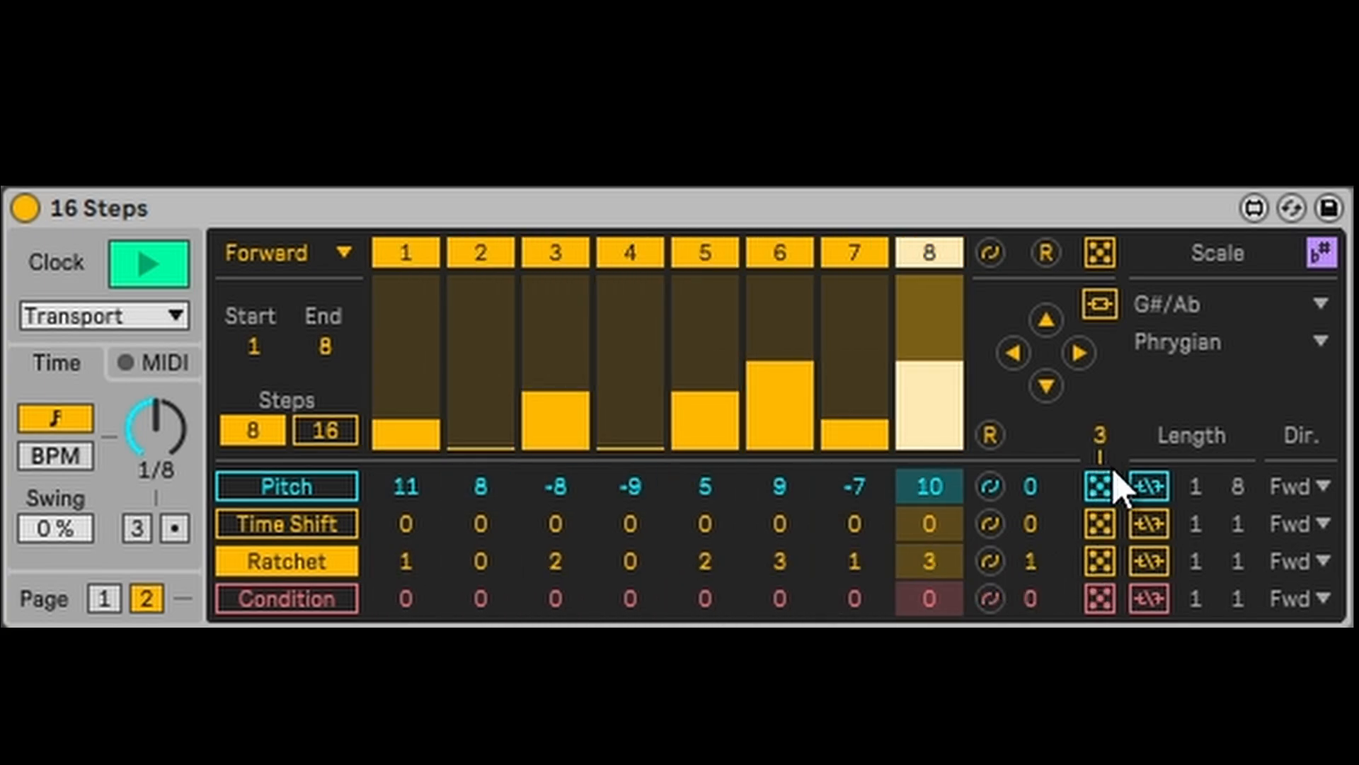
drag(1032, 561, 1032, 580)
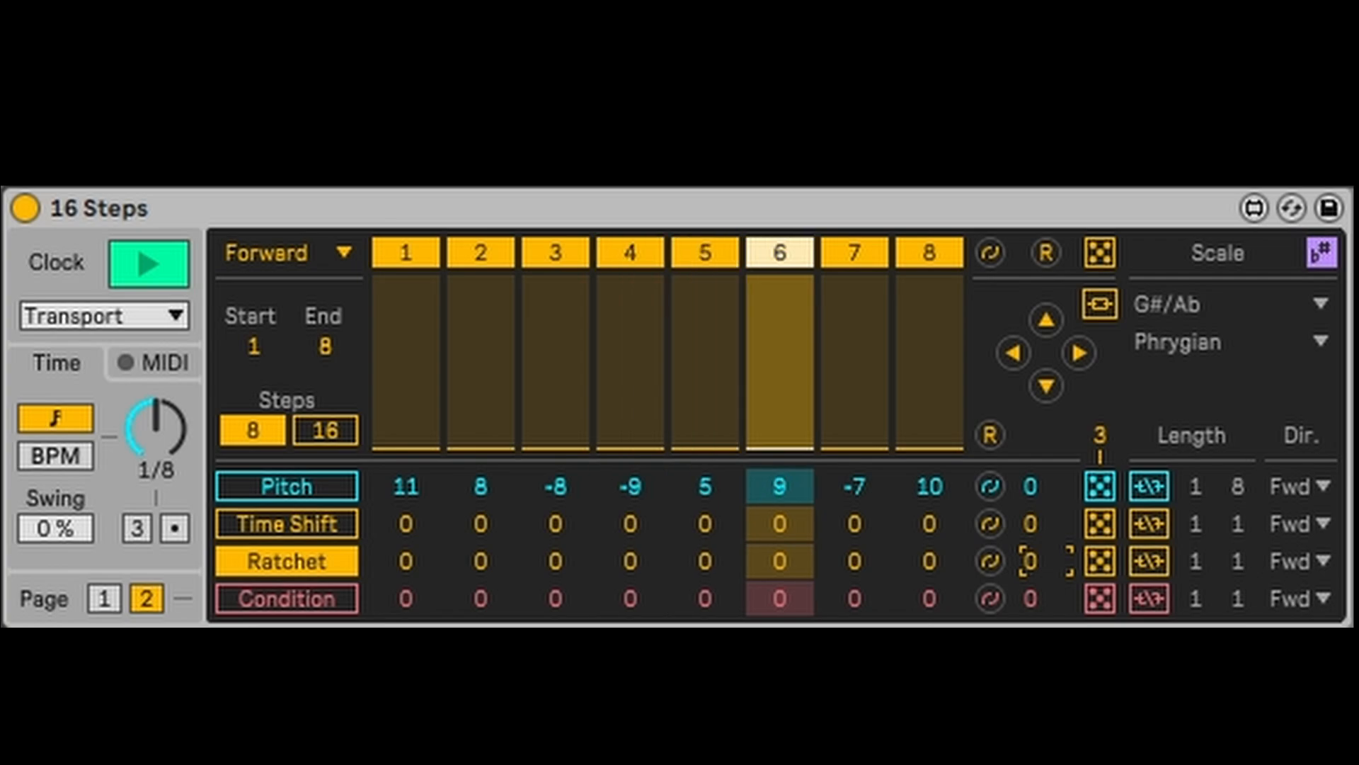
Limit the Pitch lane's random range to ±3 and randomize its values
click(288, 487)
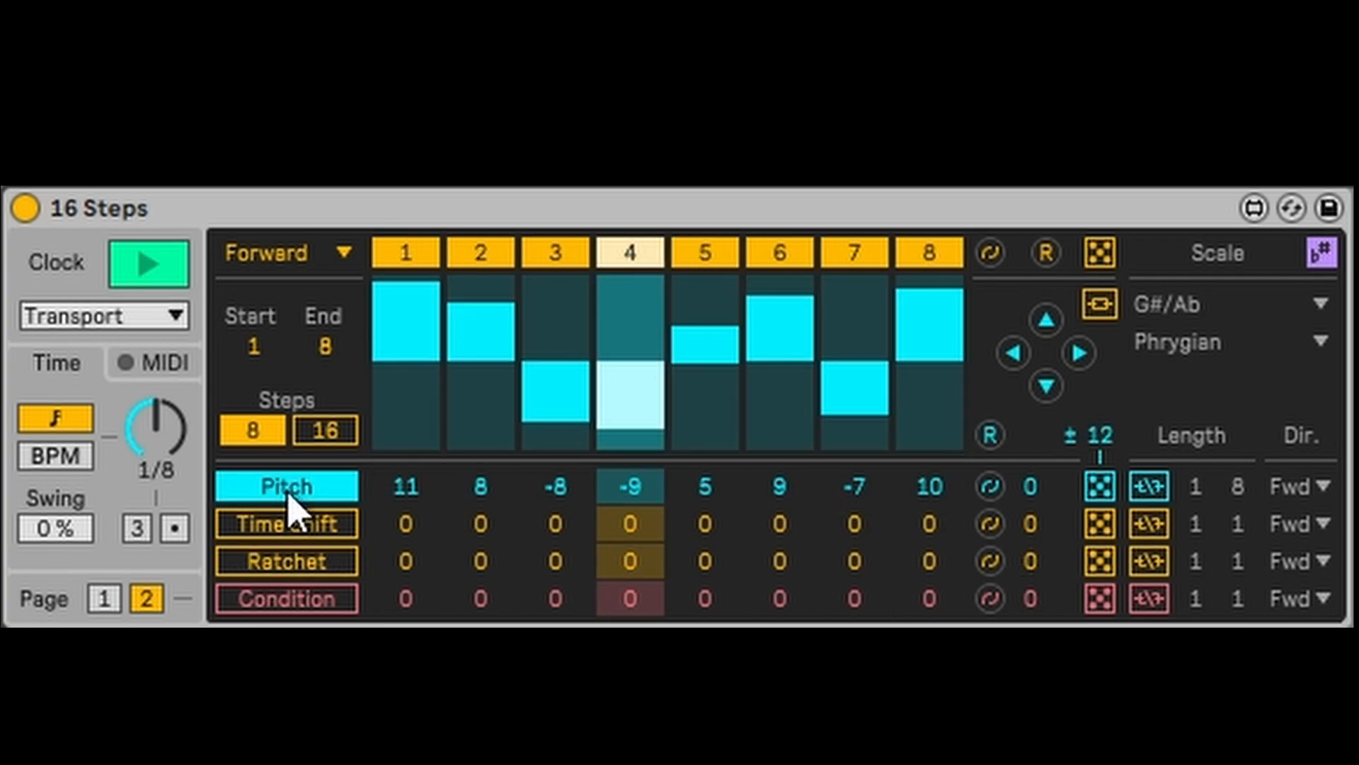
drag(1099, 434, 1100, 498)
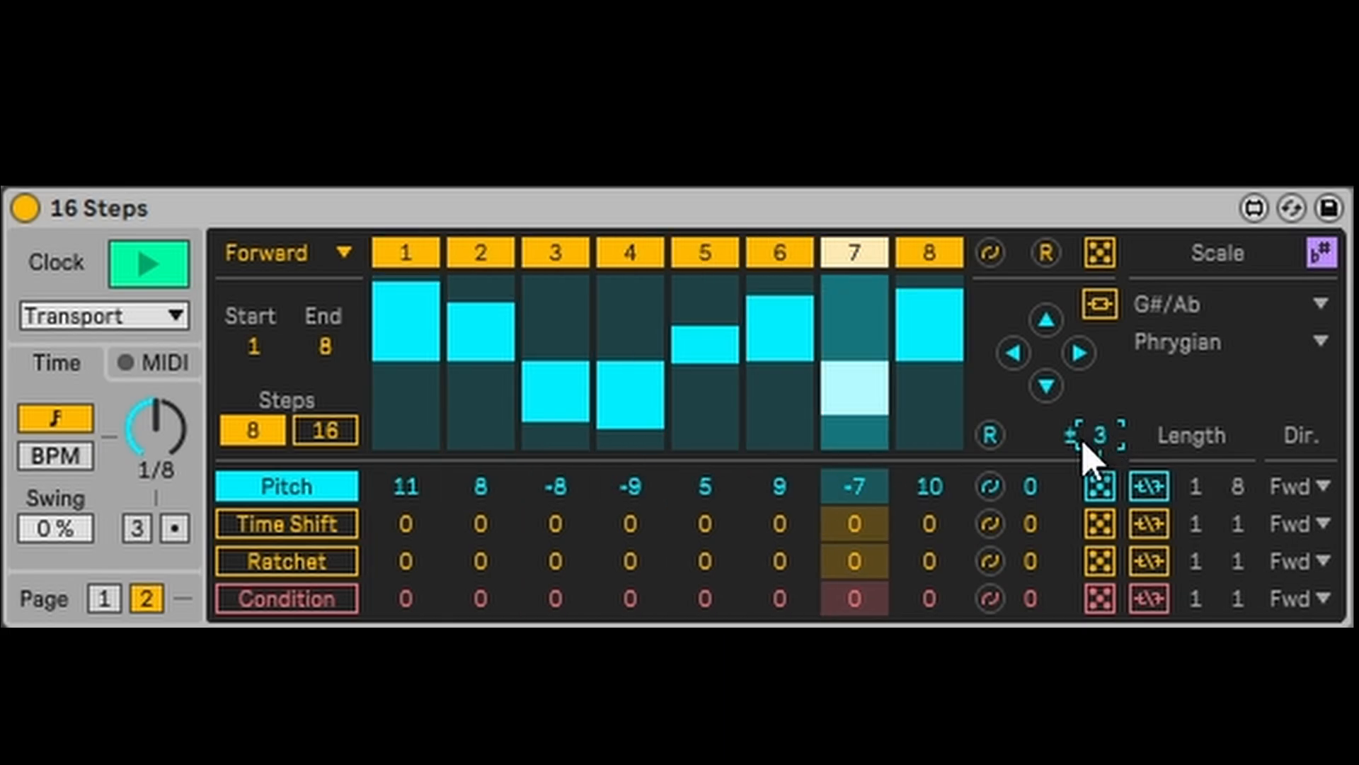
click(1098, 487)
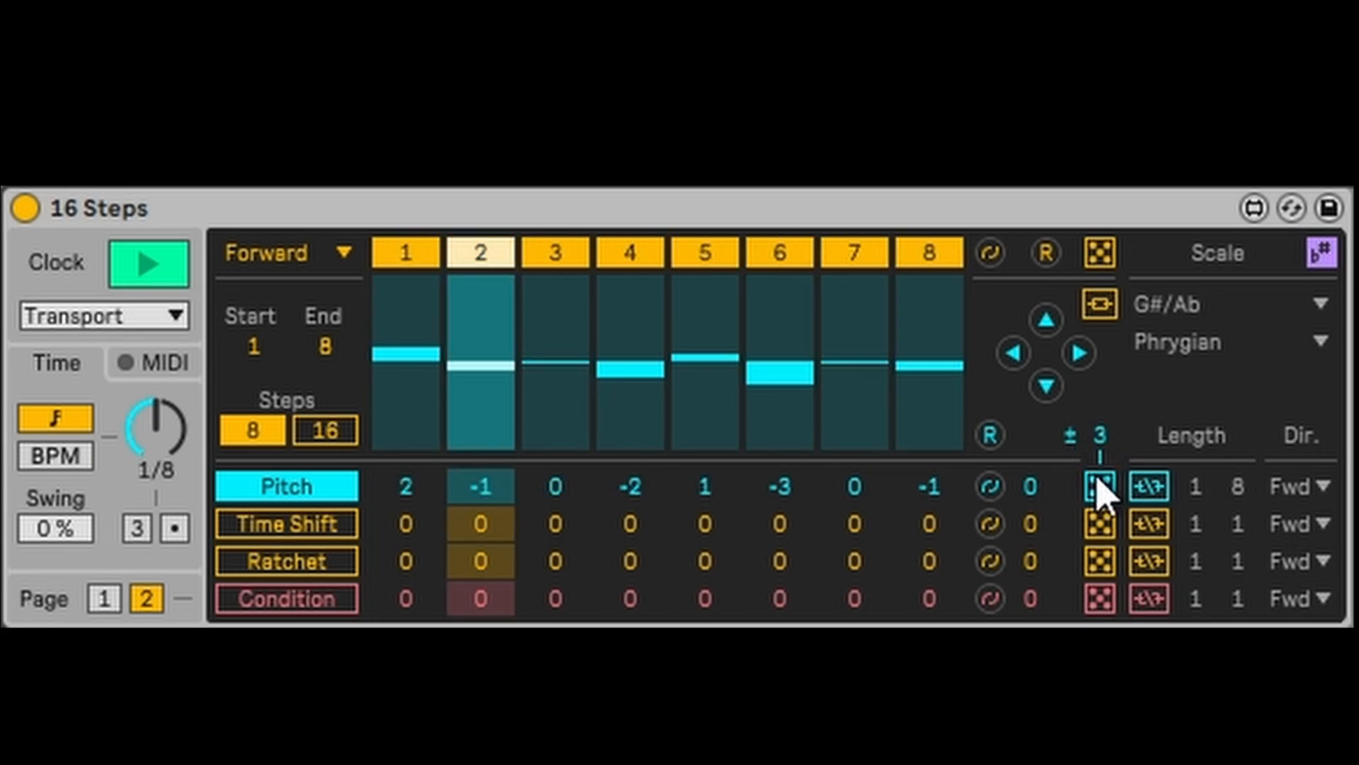
Randomize the Octave lane on the first page and lower step 1's octave to 1
click(104, 598)
click(318, 528)
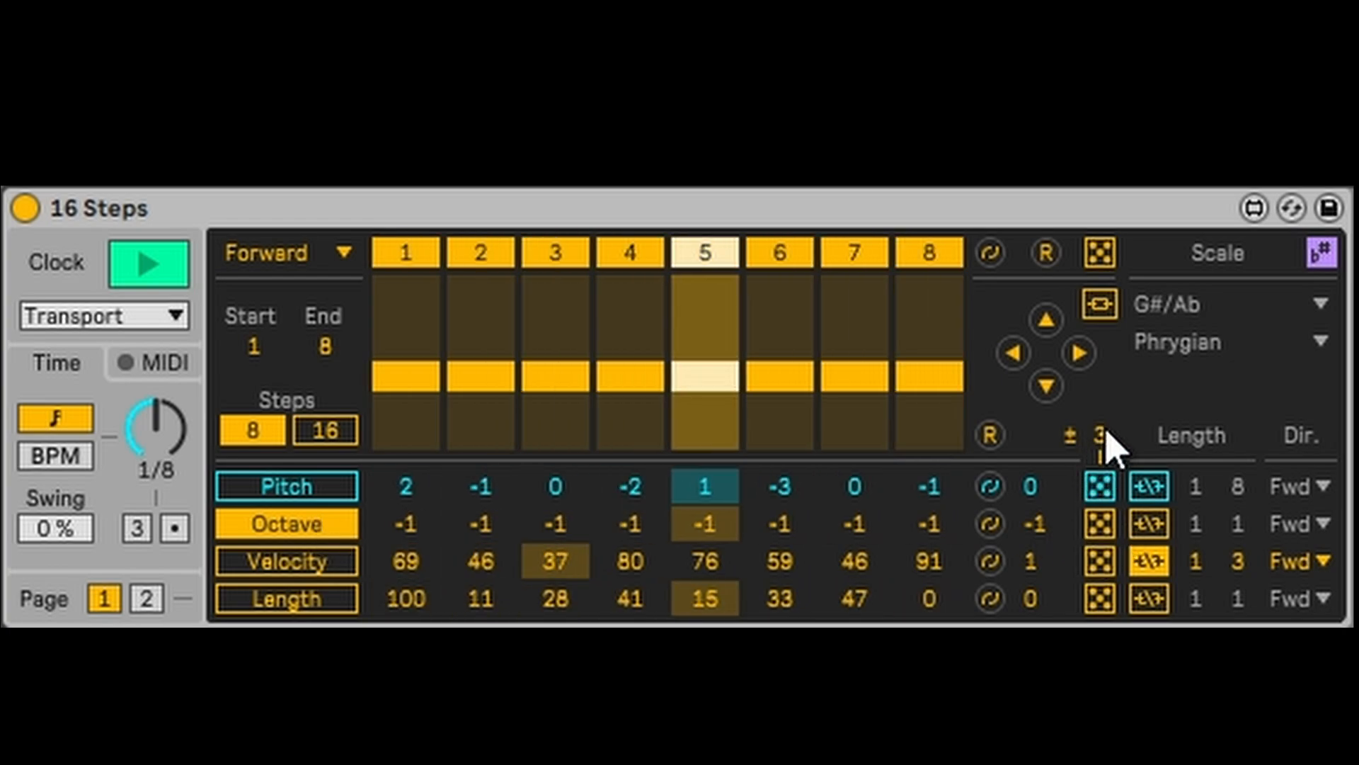
click(1101, 523)
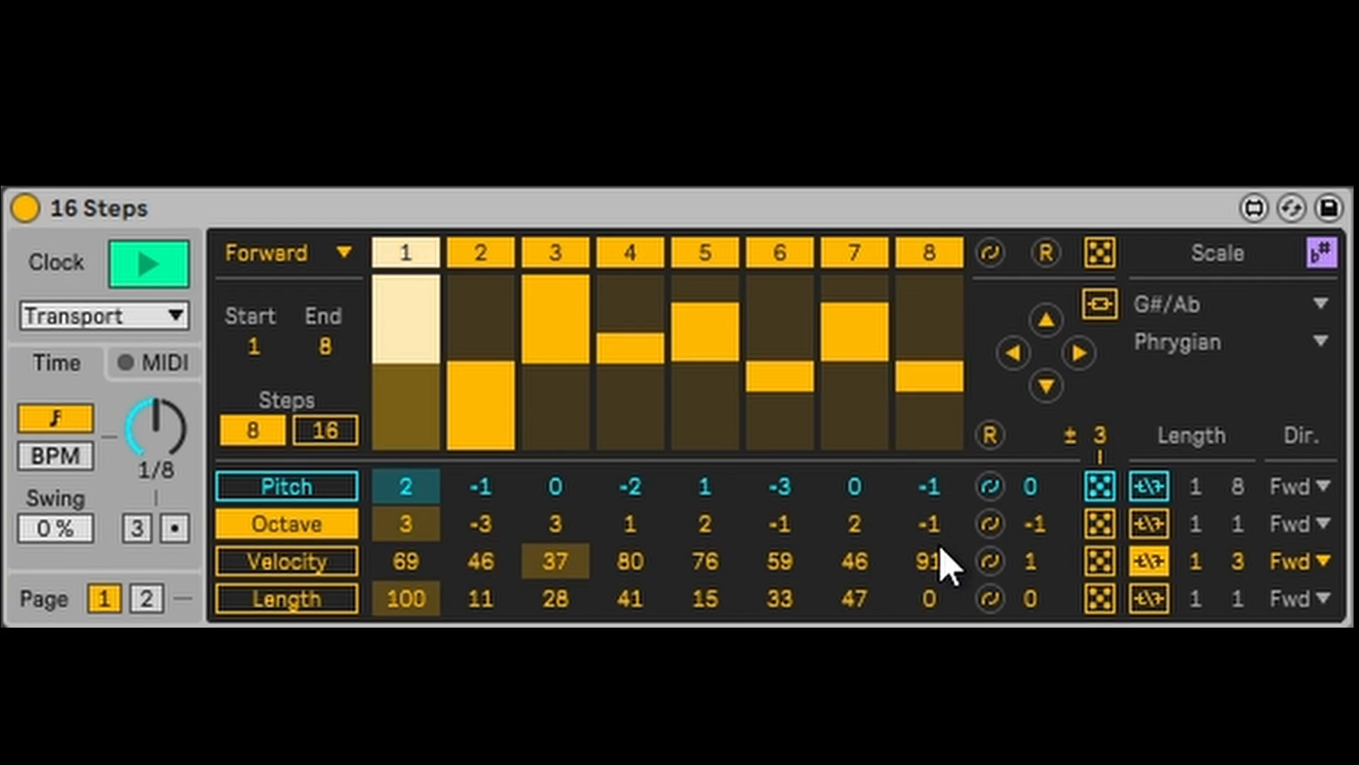
drag(405, 531, 405, 552)
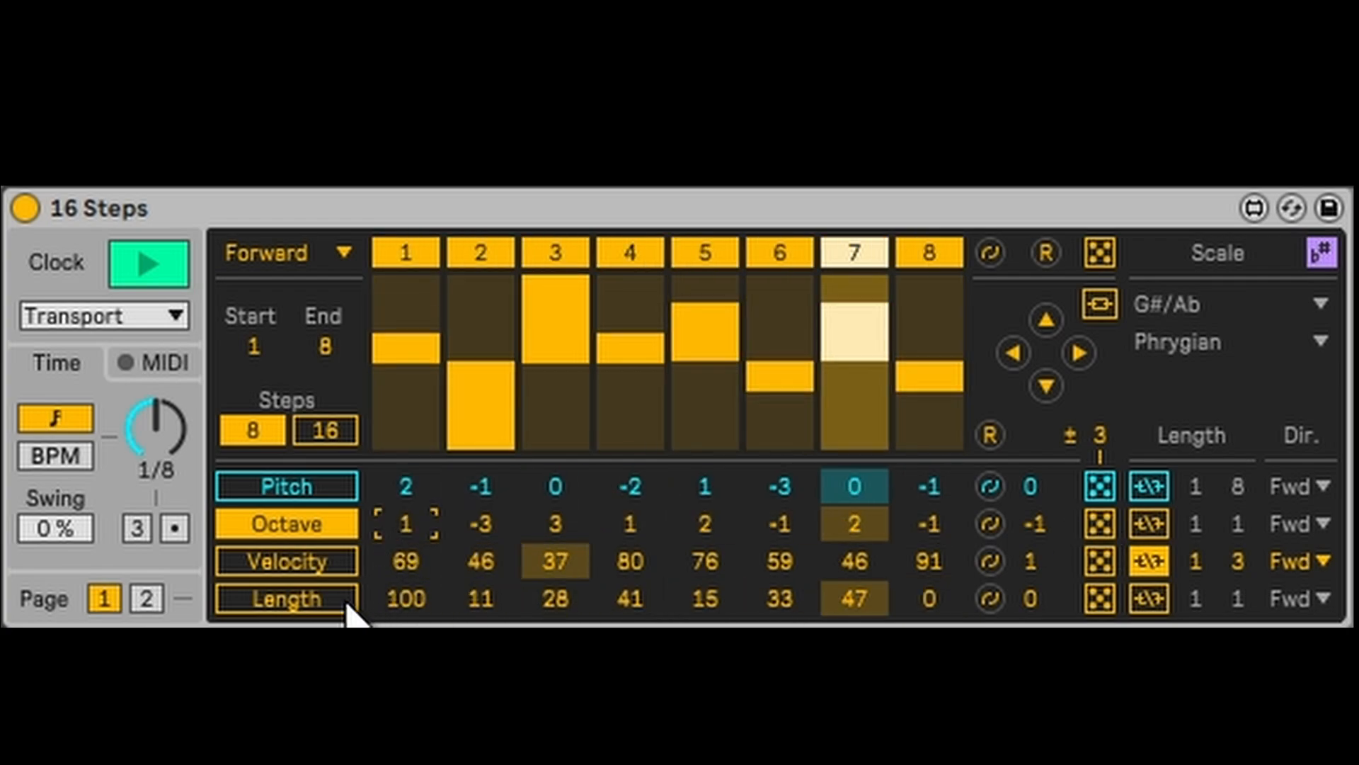
Randomize the Velocity lane at full range, and again with its random range limited to 5
click(319, 562)
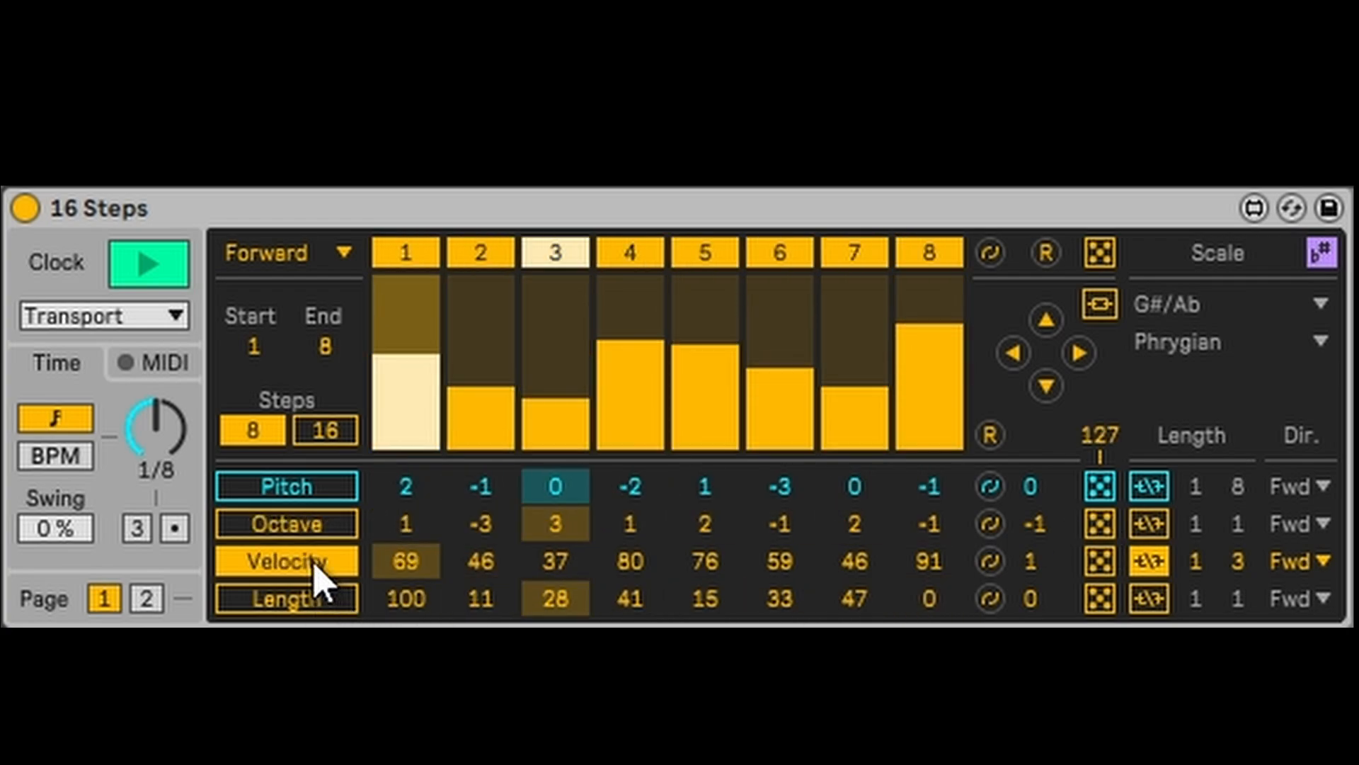
click(1099, 563)
click(1108, 443)
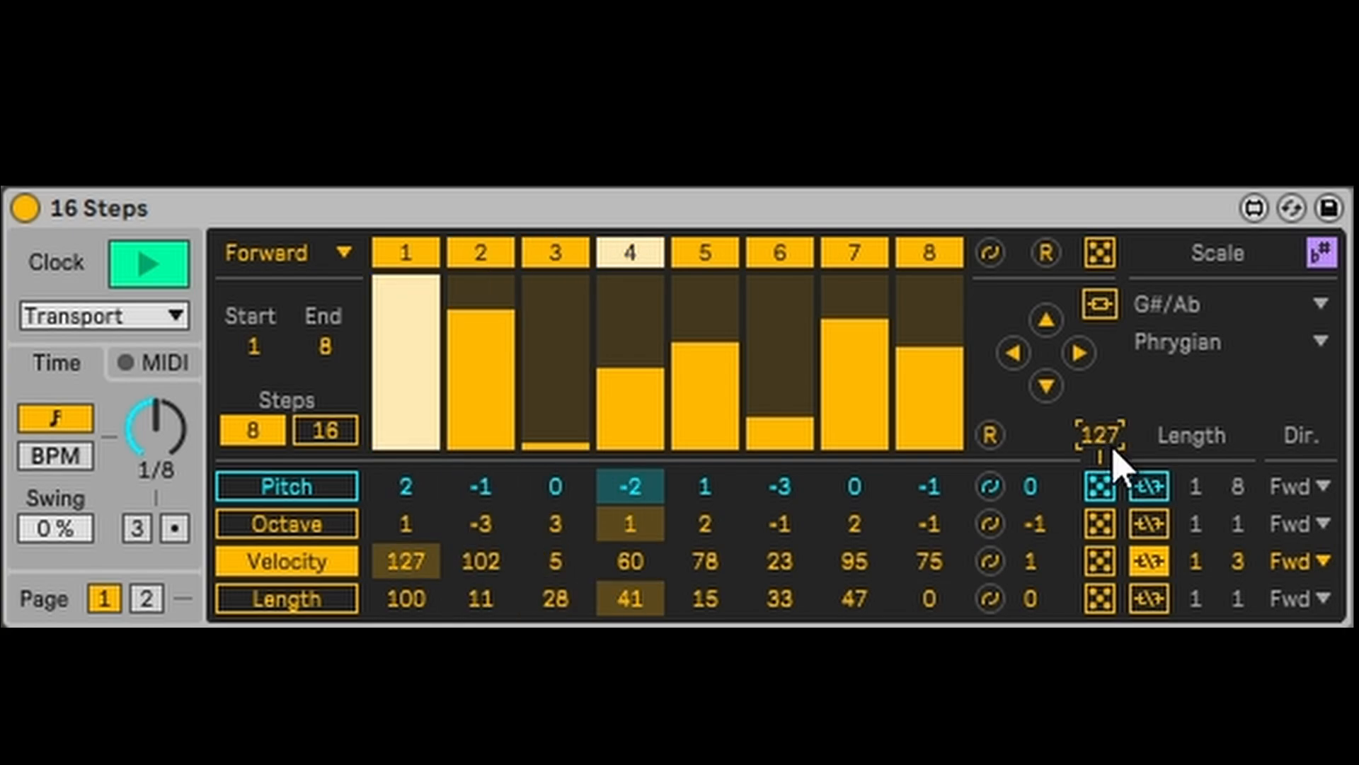
drag(1109, 446, 1108, 609)
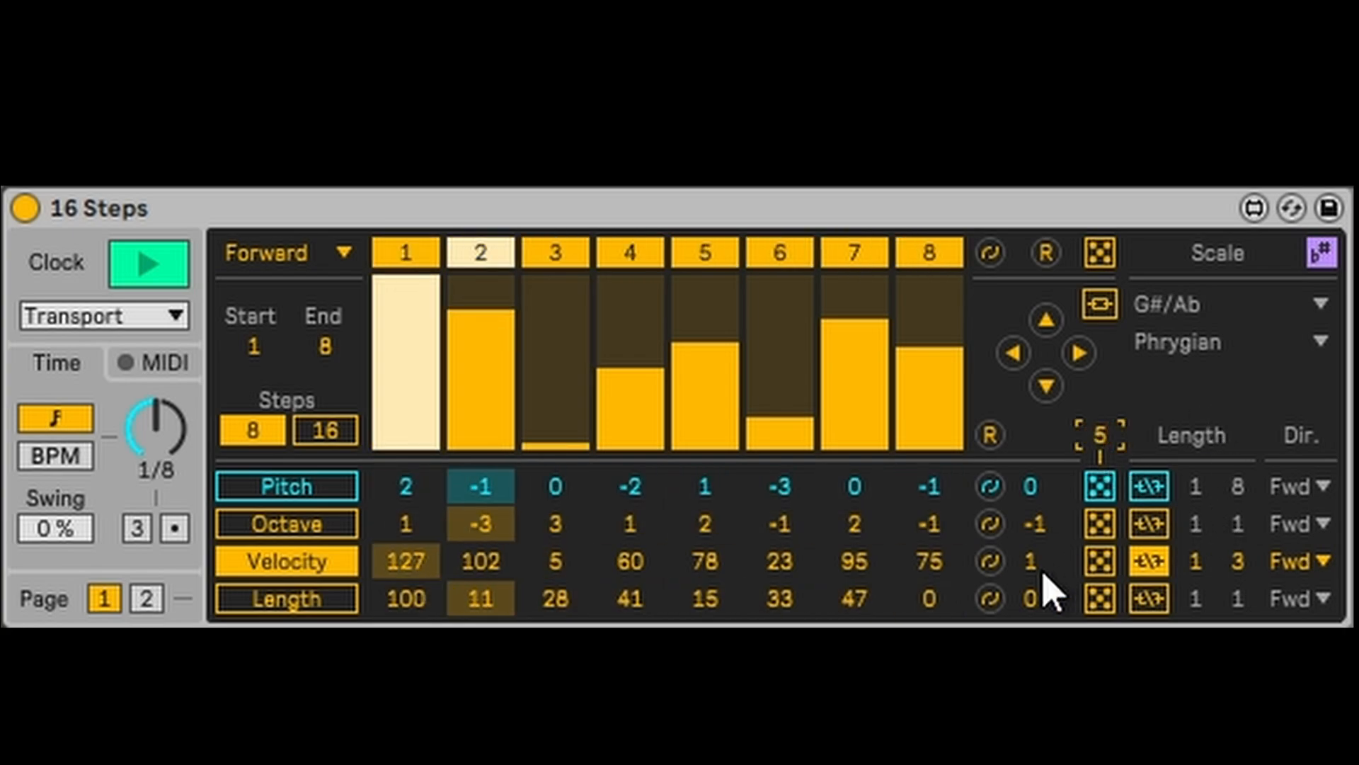
click(1098, 559)
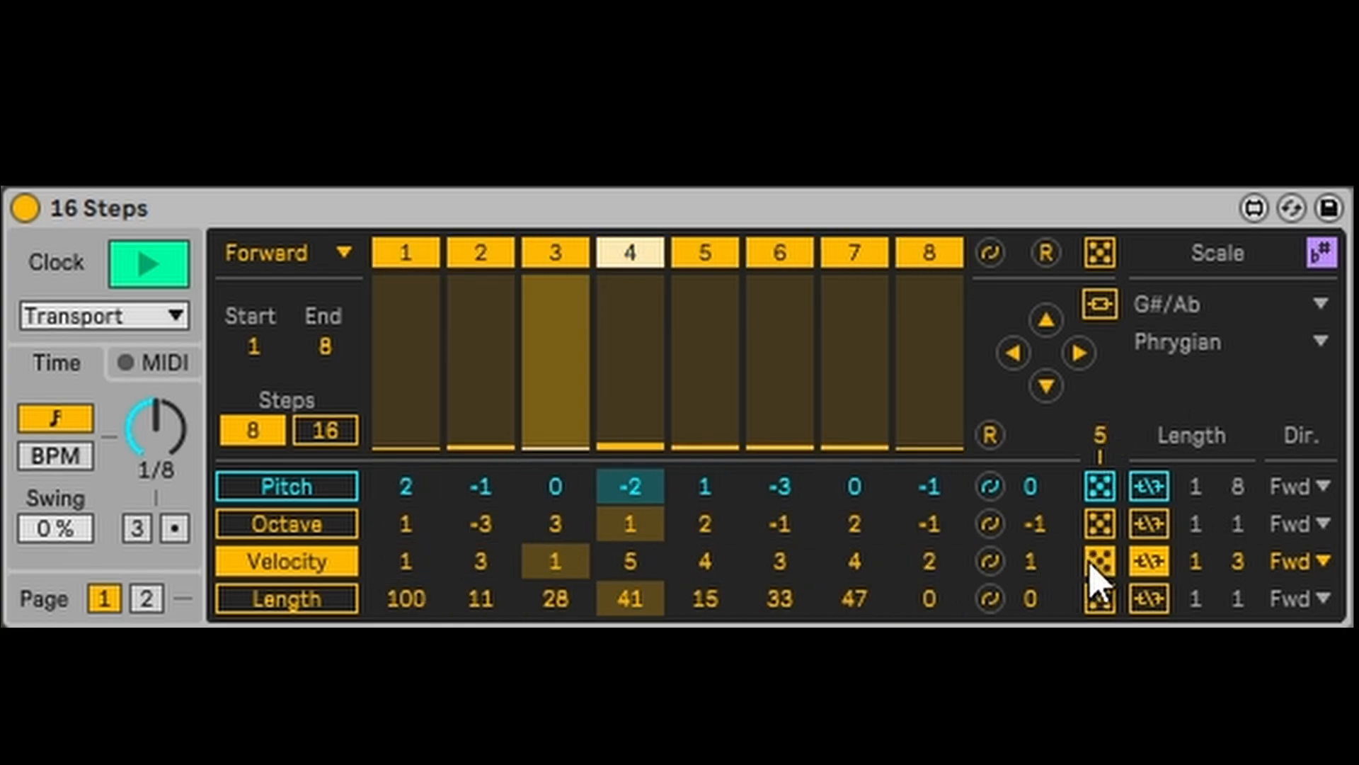
Randomize the Length lane at full range, and again with its random range limited to 5
click(1101, 599)
click(309, 607)
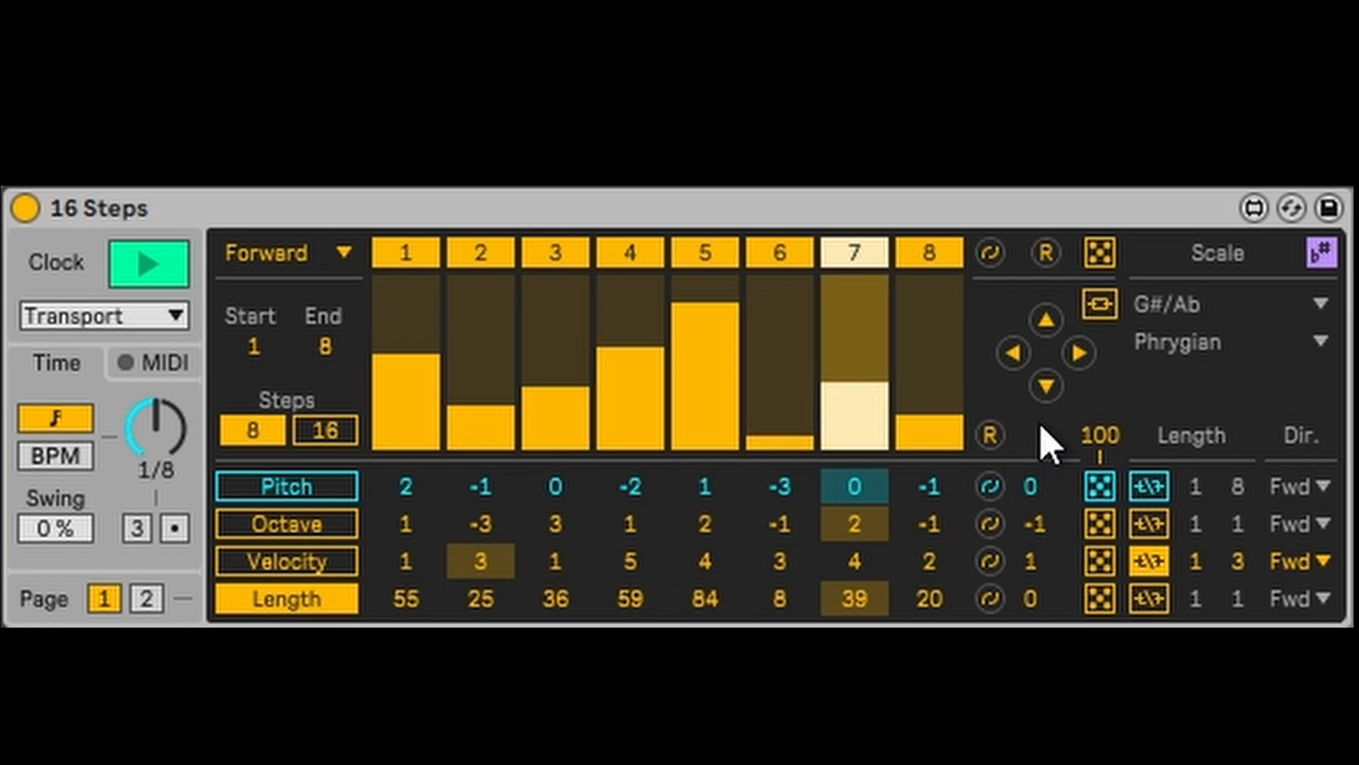
click(1107, 443)
drag(1107, 449, 1108, 608)
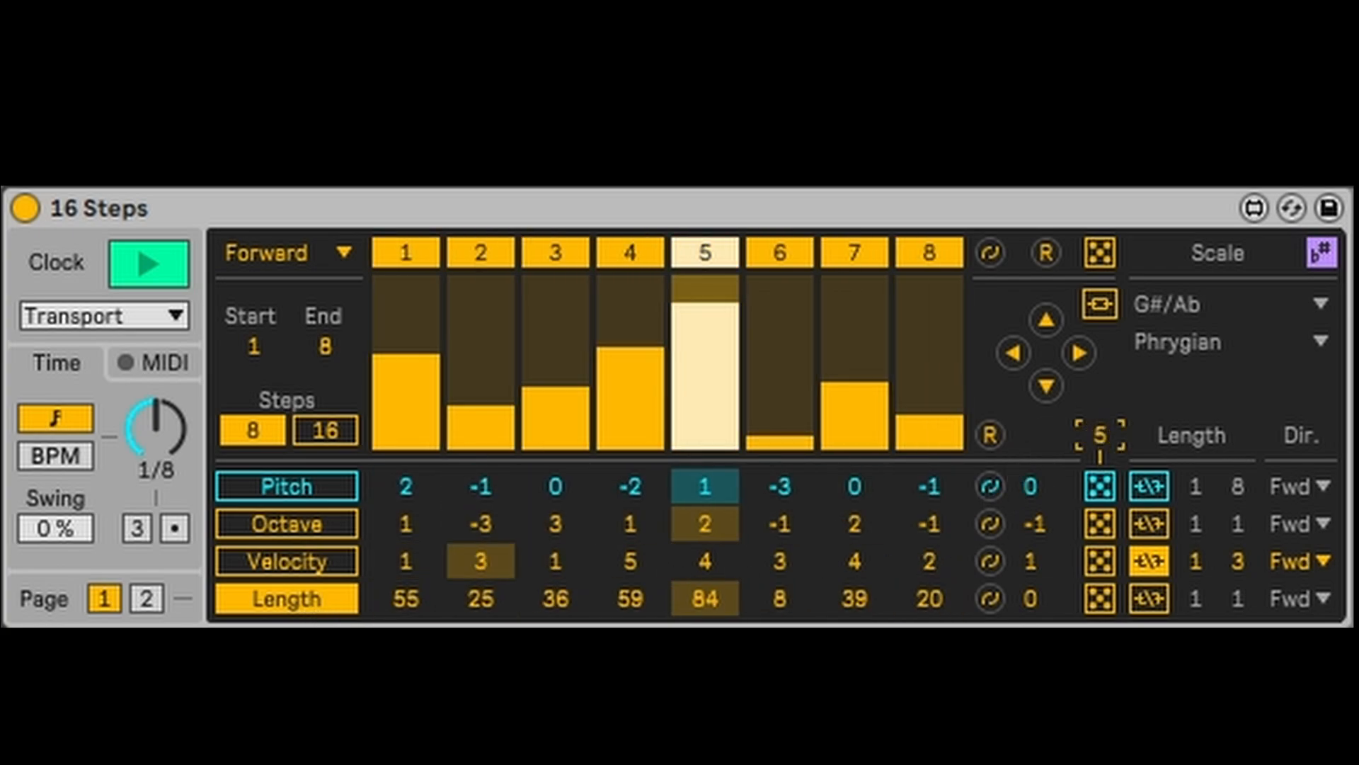
click(1099, 598)
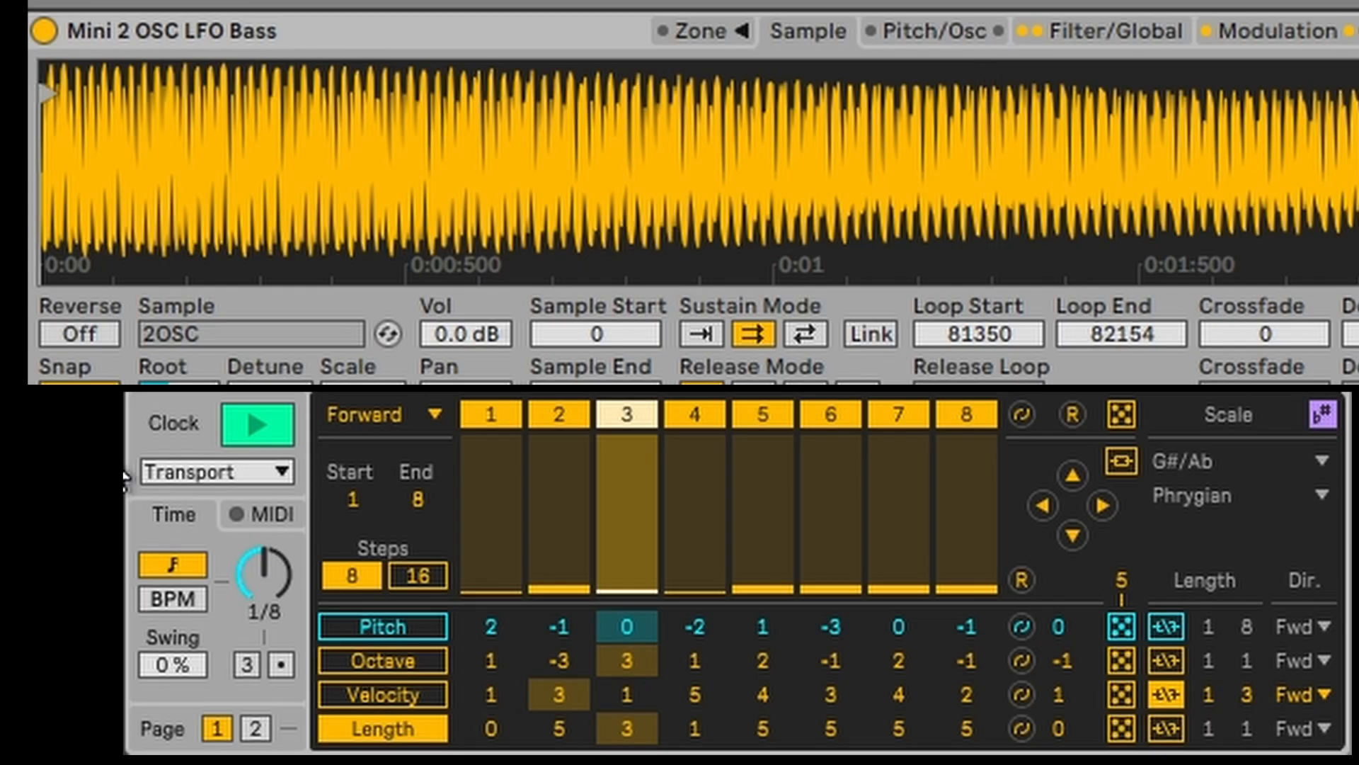
Set the clock rate to 1/16 and shape the bass sampler's filter to 1.11 kHz, 48 % resonance and a 2.48 ms filter envelope attack
drag(294, 575, 295, 552)
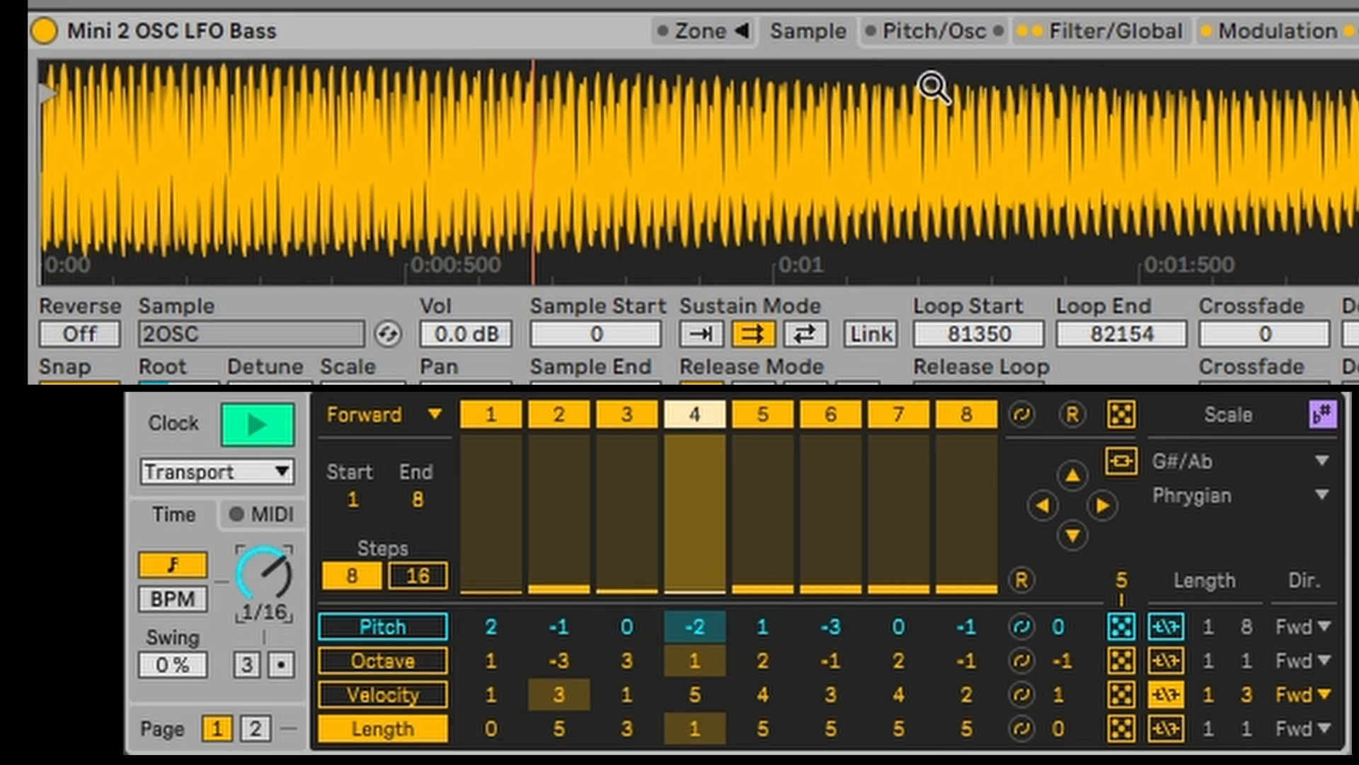
click(1119, 34)
drag(379, 132, 369, 141)
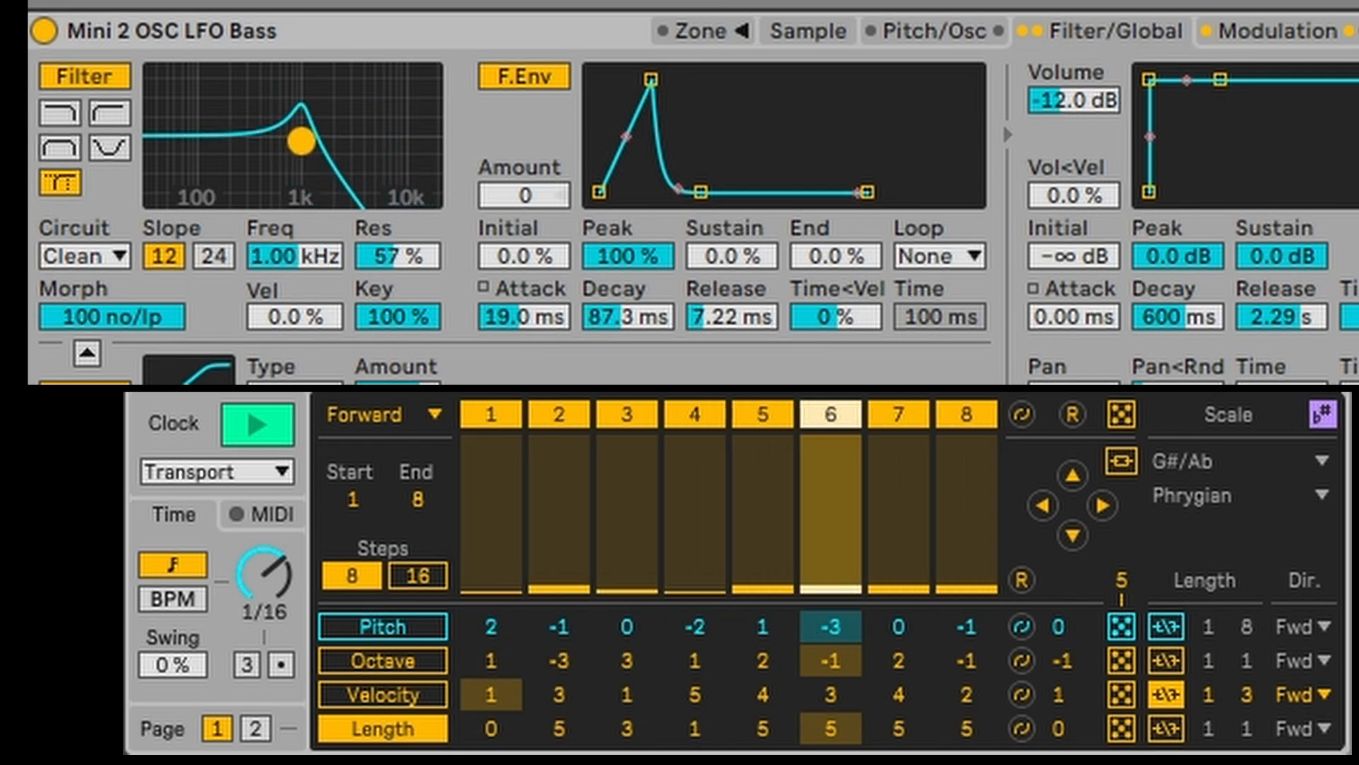
click(223, 38)
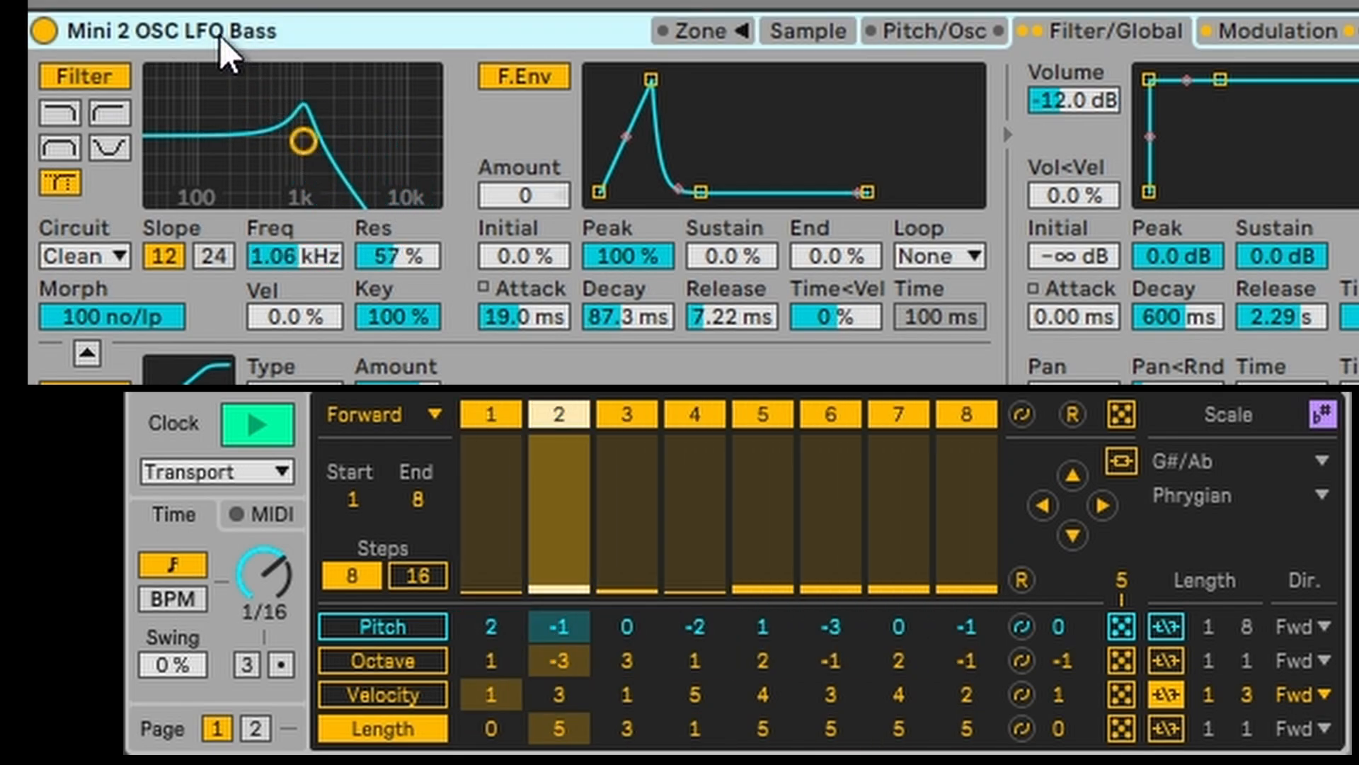
drag(304, 142, 275, 126)
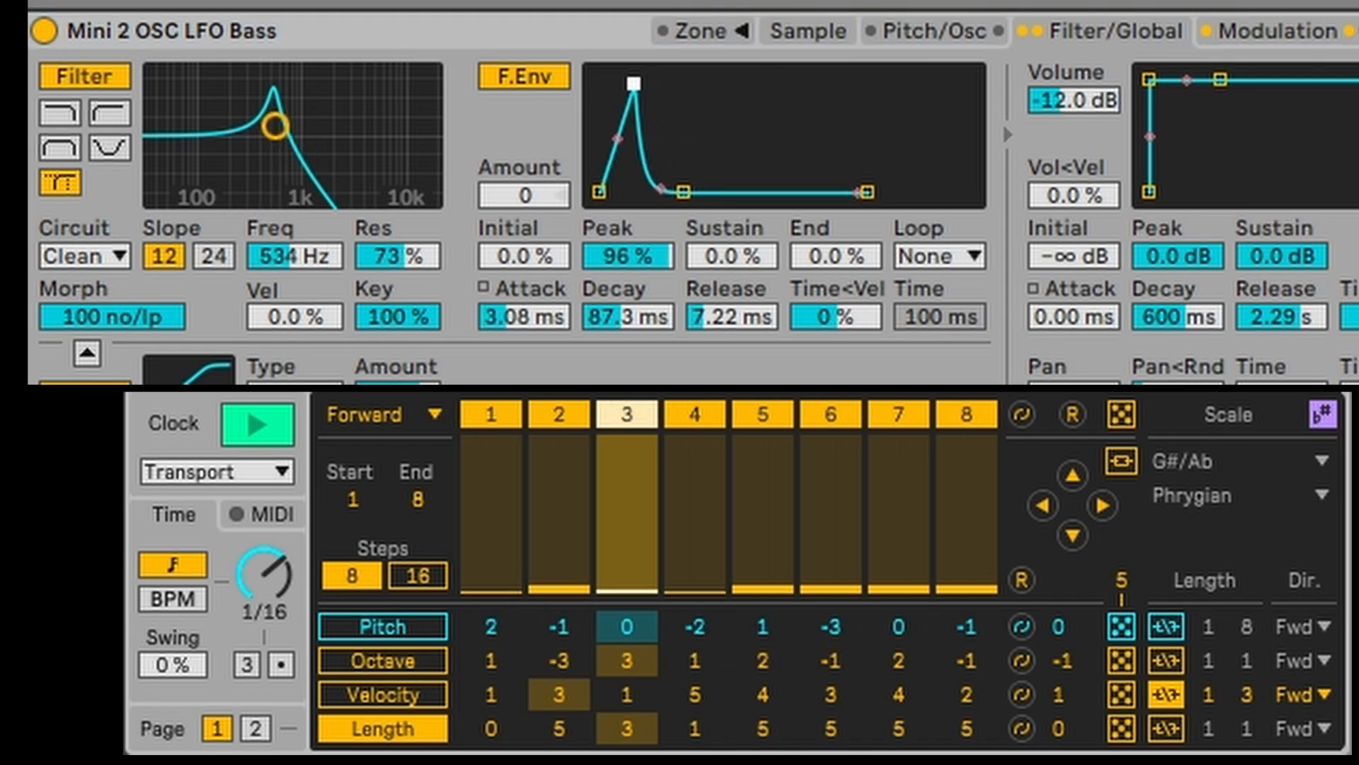
drag(634, 83, 632, 84)
drag(277, 126, 304, 151)
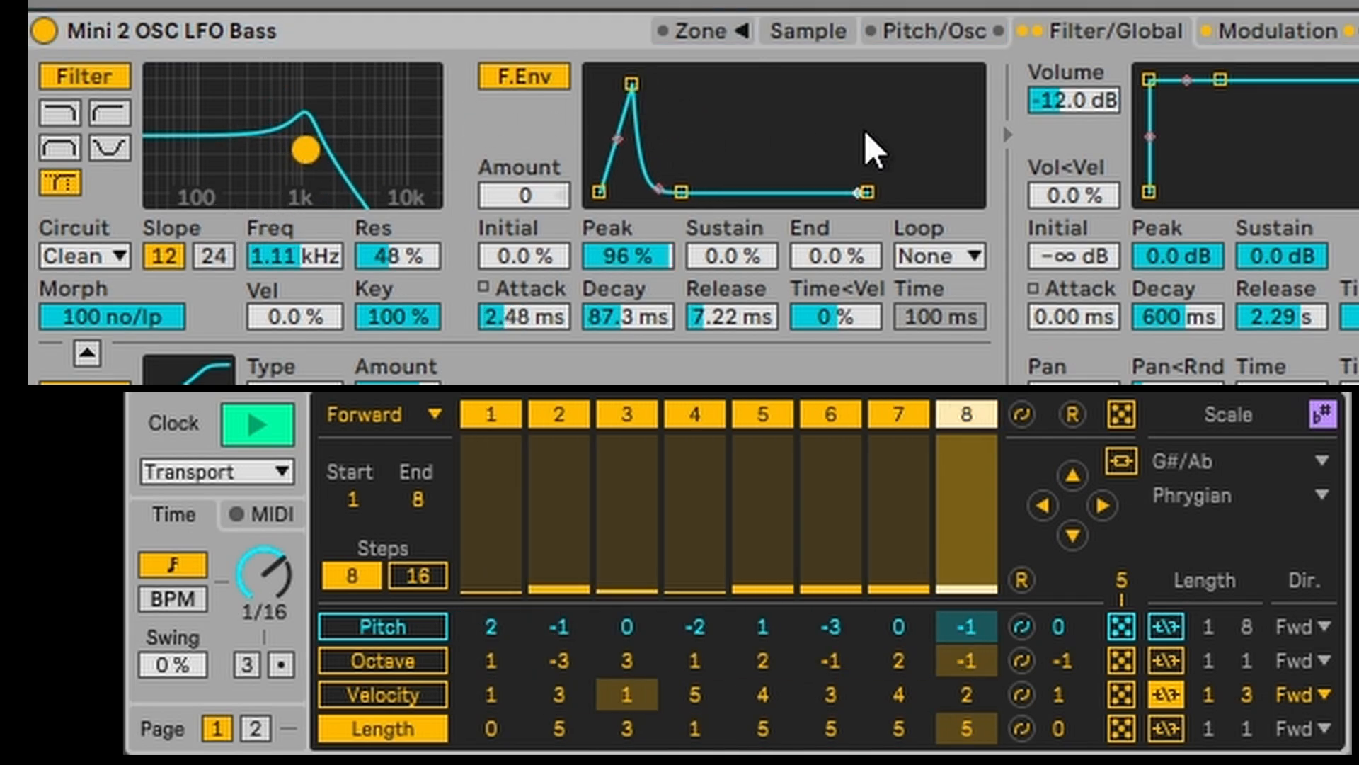
Shape the bass volume envelope with 0.85 ms attack, -2.3 dB peak, 584 ms decay and -16 dB sustain
drag(1149, 79, 1252, 125)
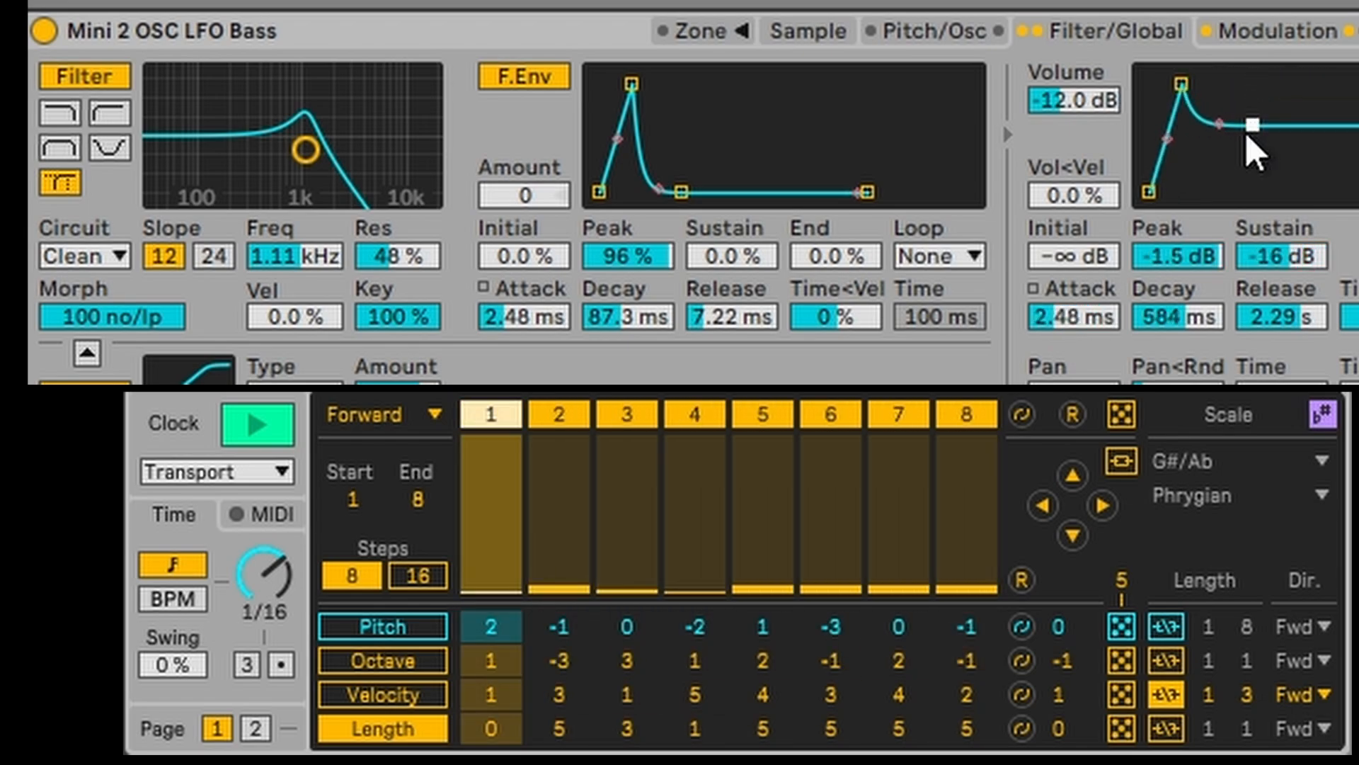
drag(1182, 83, 1170, 86)
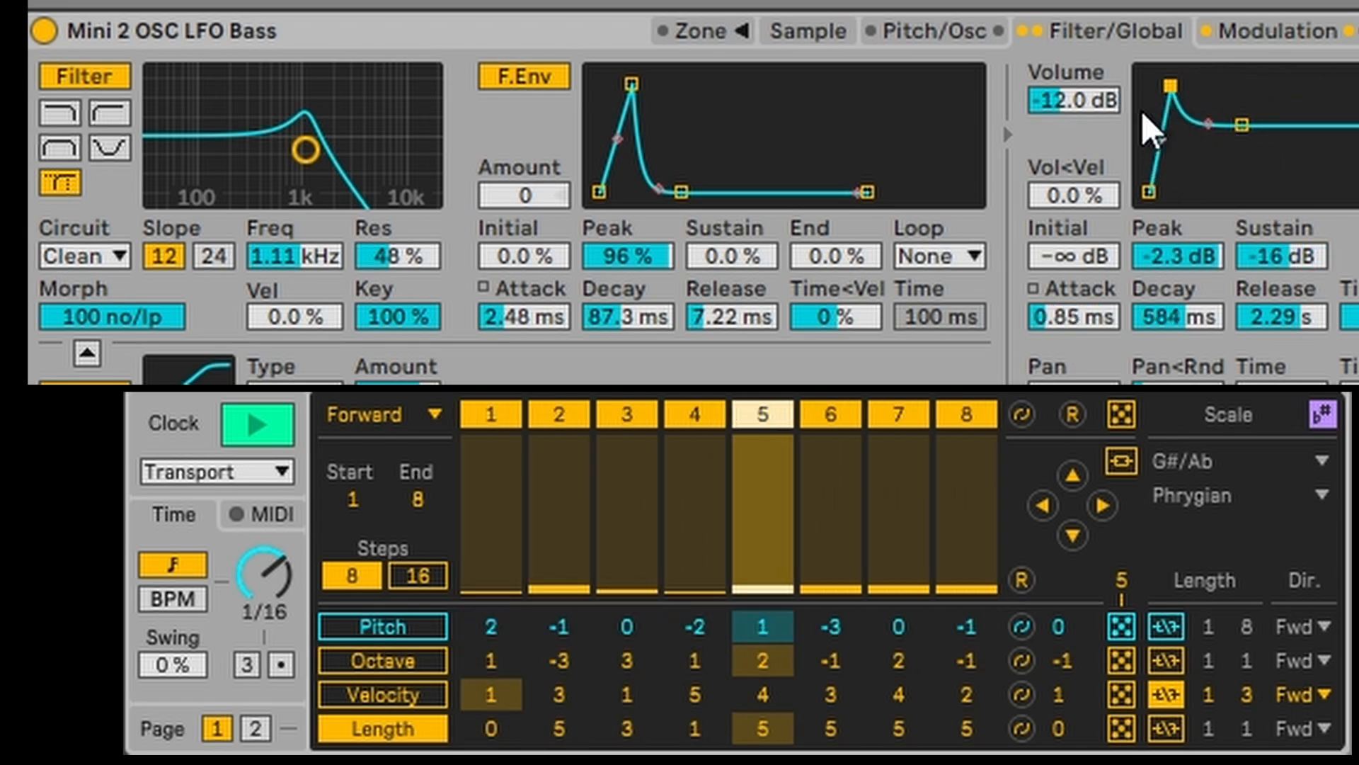